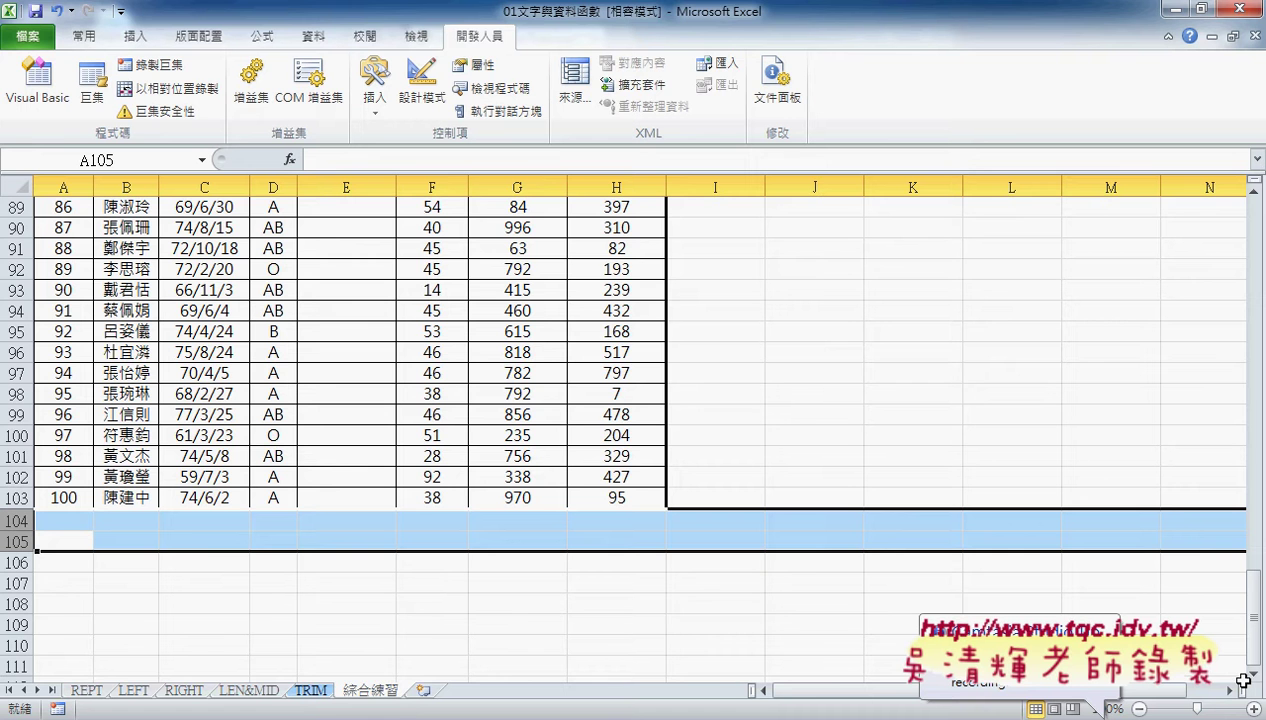
Scroll back to row 1 and sketch pen notes beside the phone-number table
drag(1253, 600, 1259, 205)
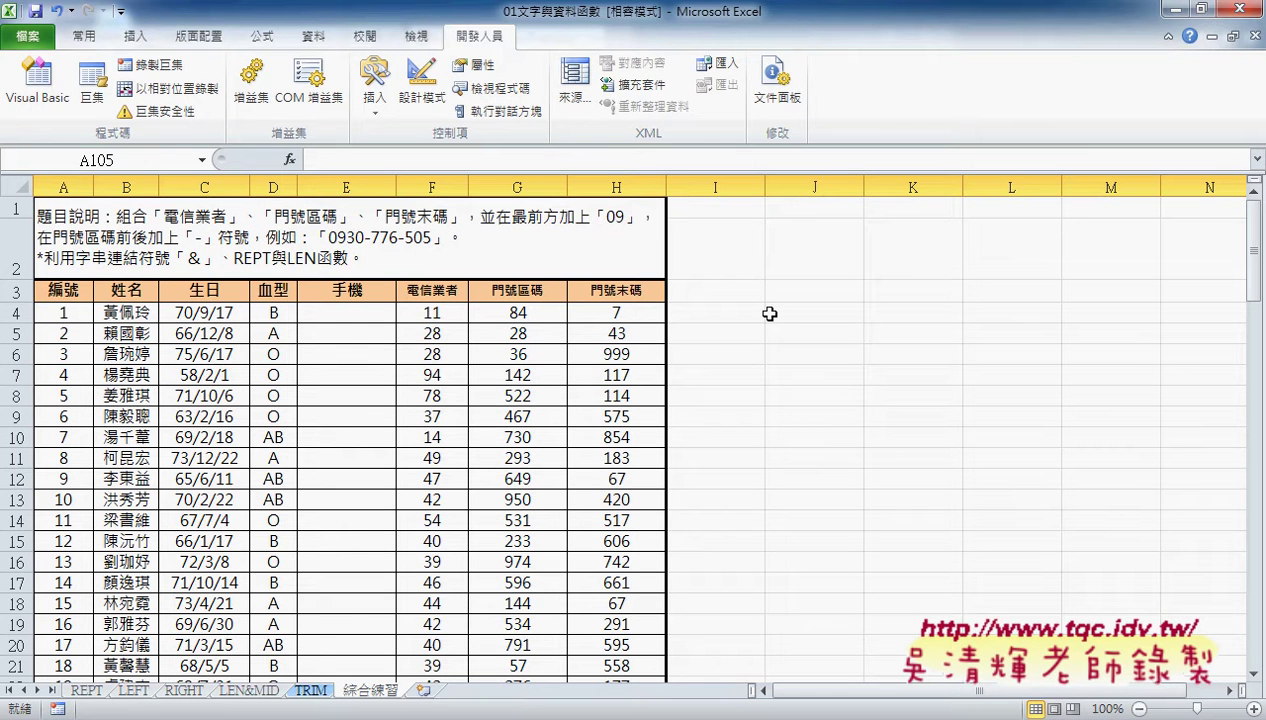
mouse_move(713, 288)
mouse_down()
mouse_move(717, 320)
mouse_move(751, 292)
mouse_move(789, 318)
mouse_up()
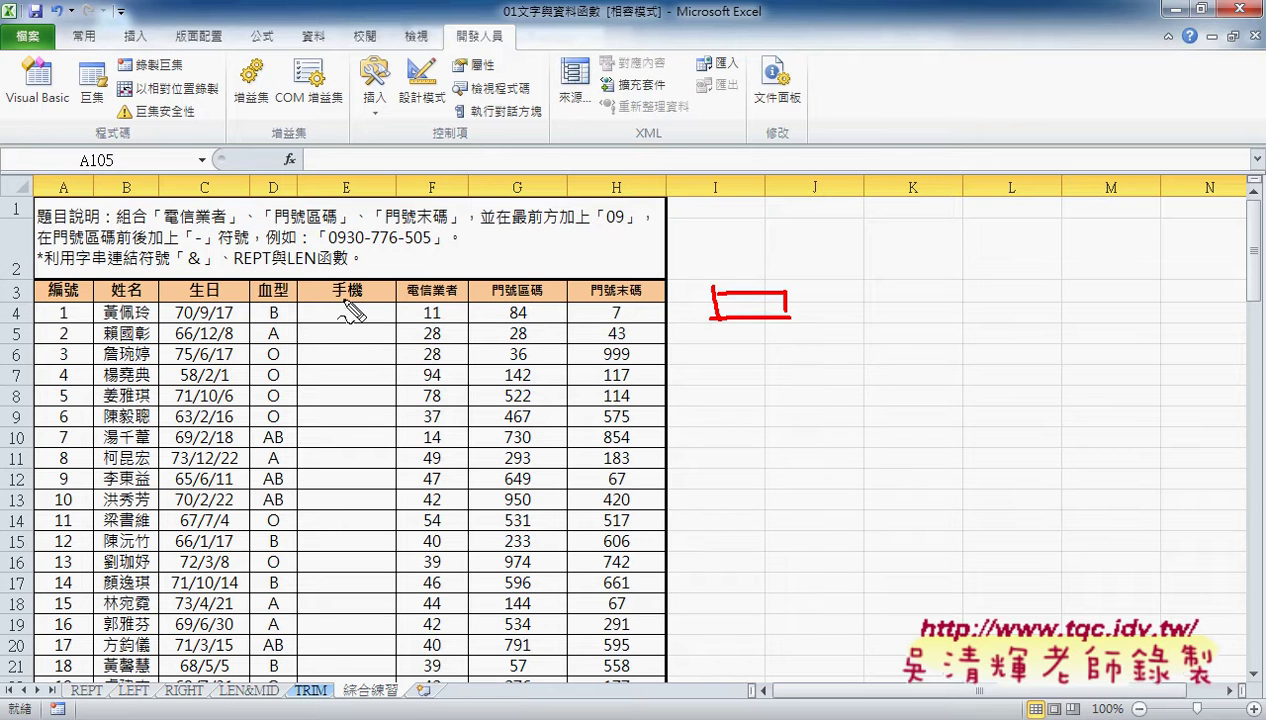
mouse_move(355, 315)
mouse_down()
mouse_move(357, 415)
mouse_move(398, 372)
mouse_up()
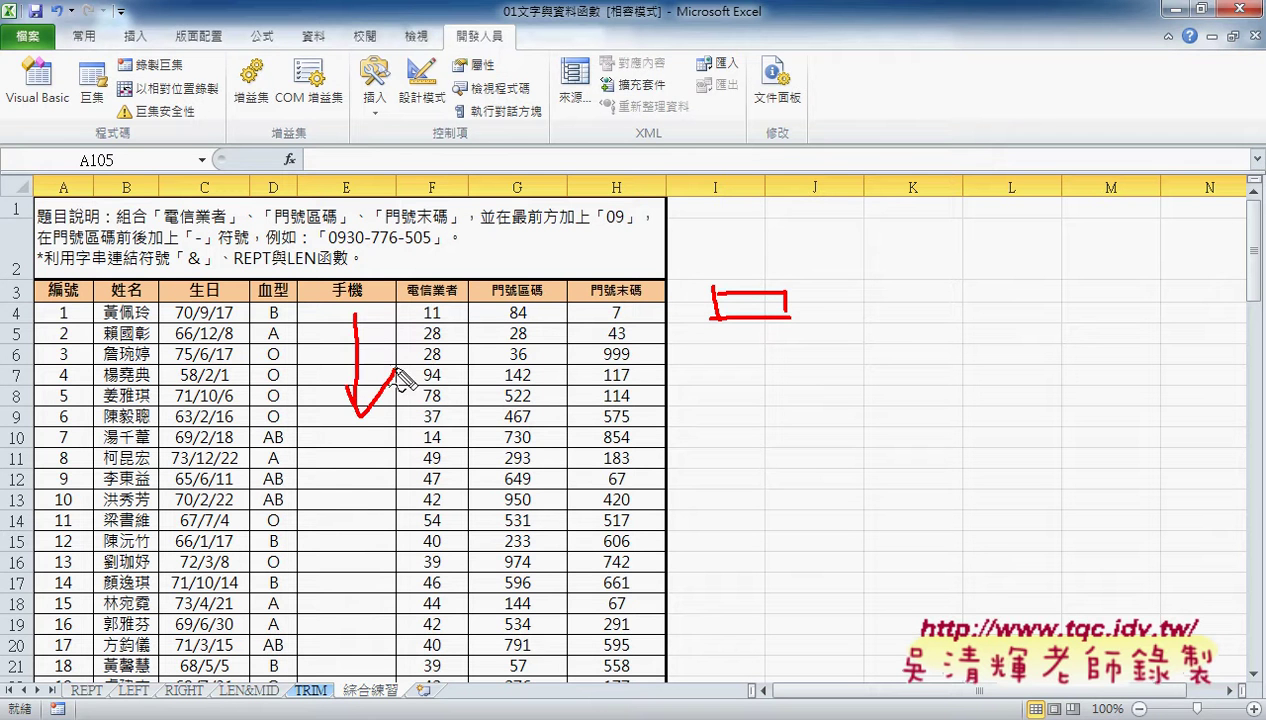
mouse_move(712, 334)
mouse_down()
mouse_move(712, 360)
mouse_move(777, 336)
mouse_move(797, 339)
mouse_move(797, 352)
mouse_move(776, 352)
mouse_move(797, 353)
mouse_up()
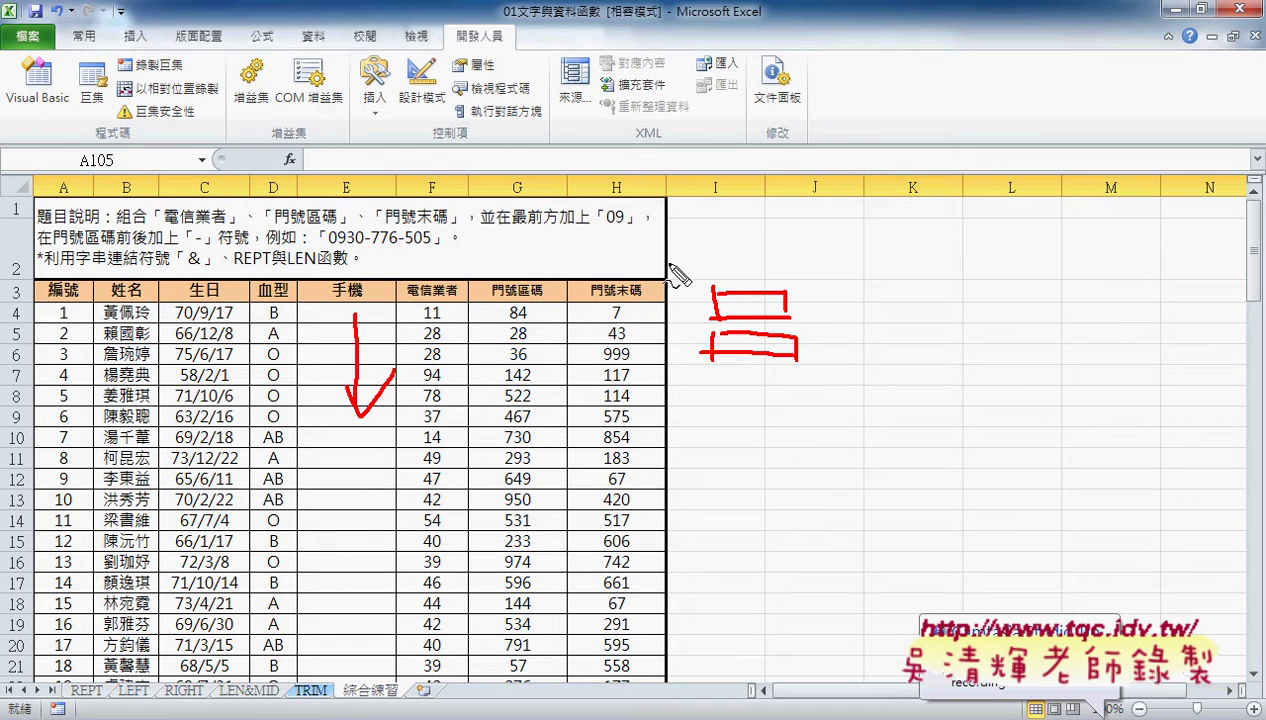
Add VBA and function-insertion notes, clear all ink, and widen the 手機 column E
mouse_move(704, 198)
mouse_down()
mouse_move(719, 222)
mouse_move(735, 196)
mouse_move(737, 222)
mouse_move(780, 221)
mouse_move(778, 210)
mouse_up()
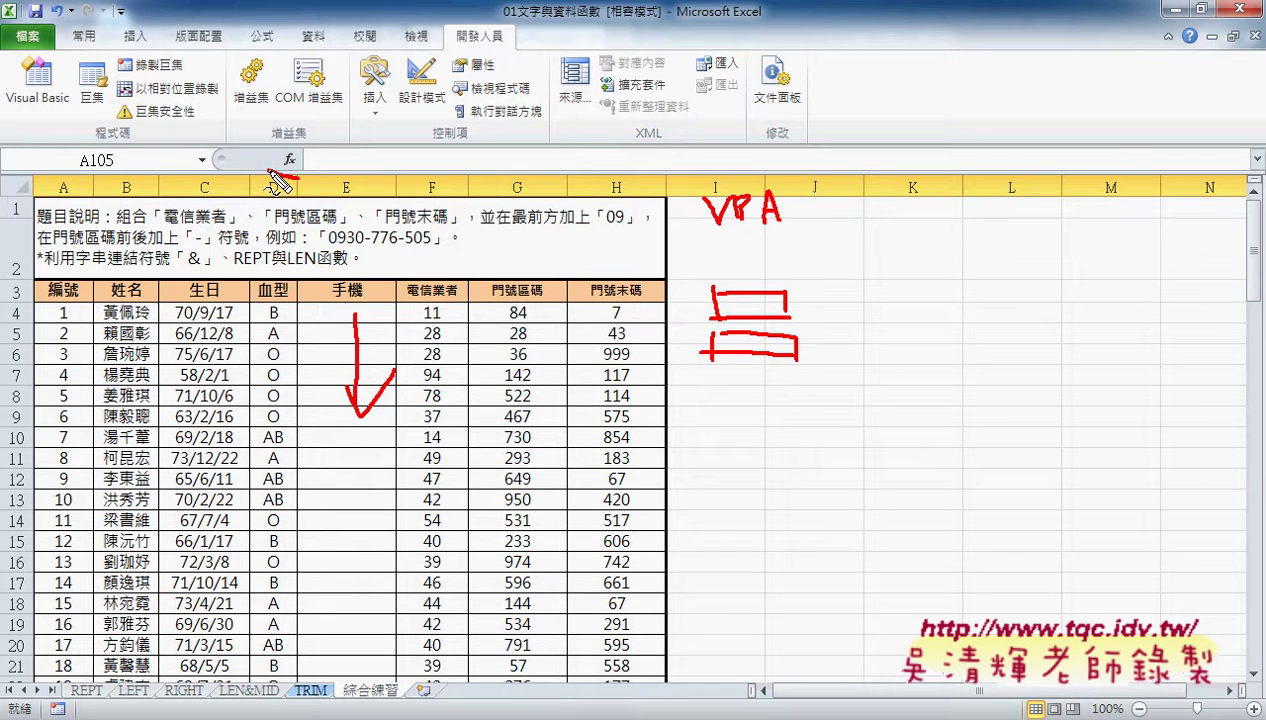
drag(276, 180, 306, 184)
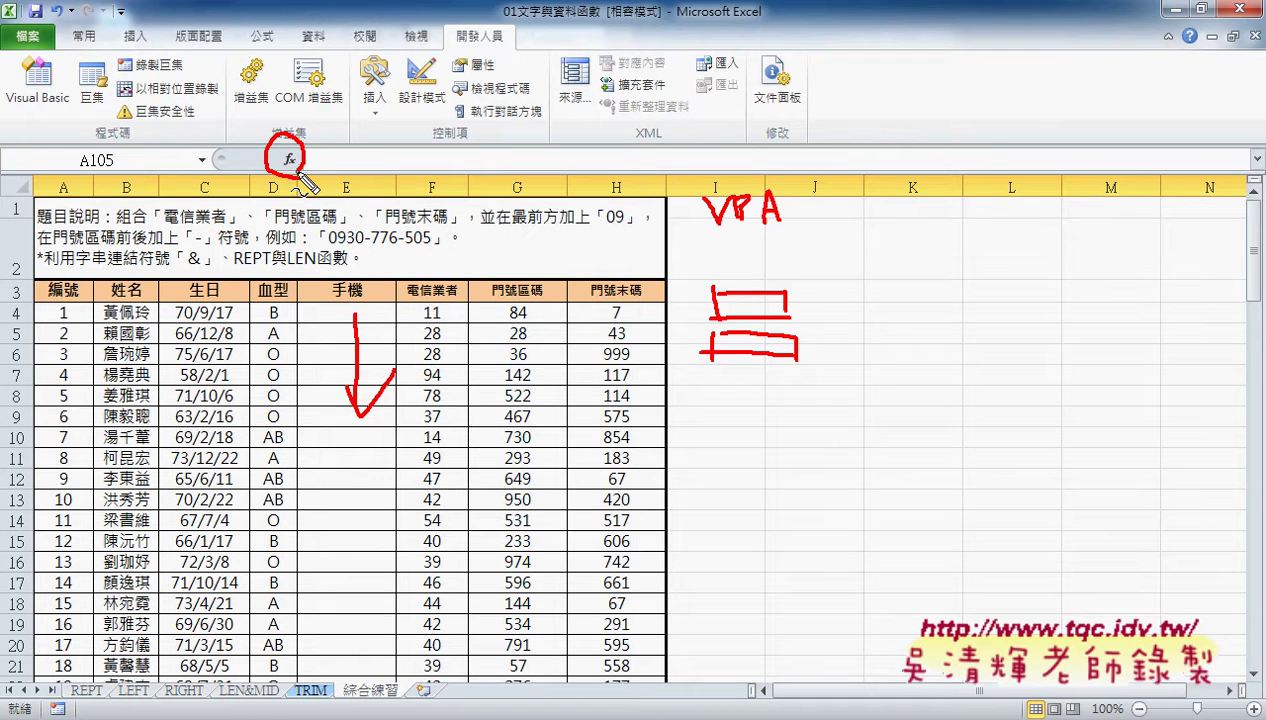
key(Escape)
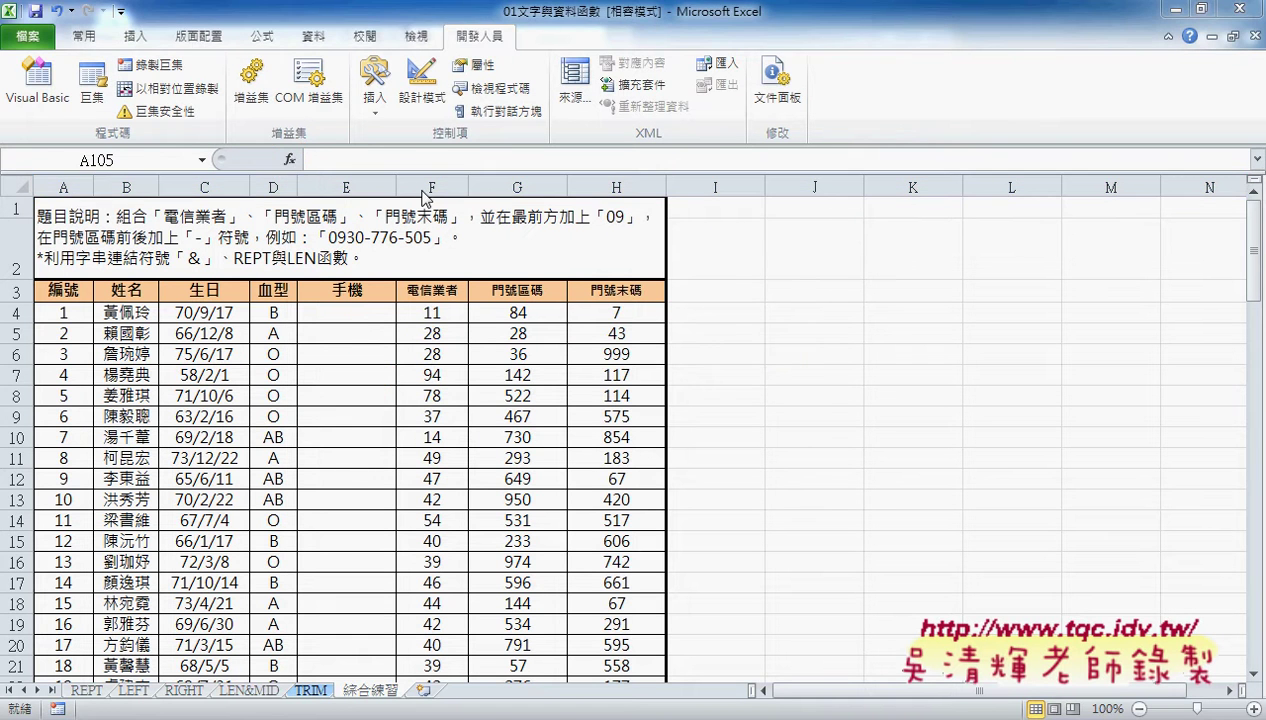
drag(397, 187, 436, 187)
Copy the 綜合練習1 formula from the Google Docs notes and paste it into cell E4
click(385, 315)
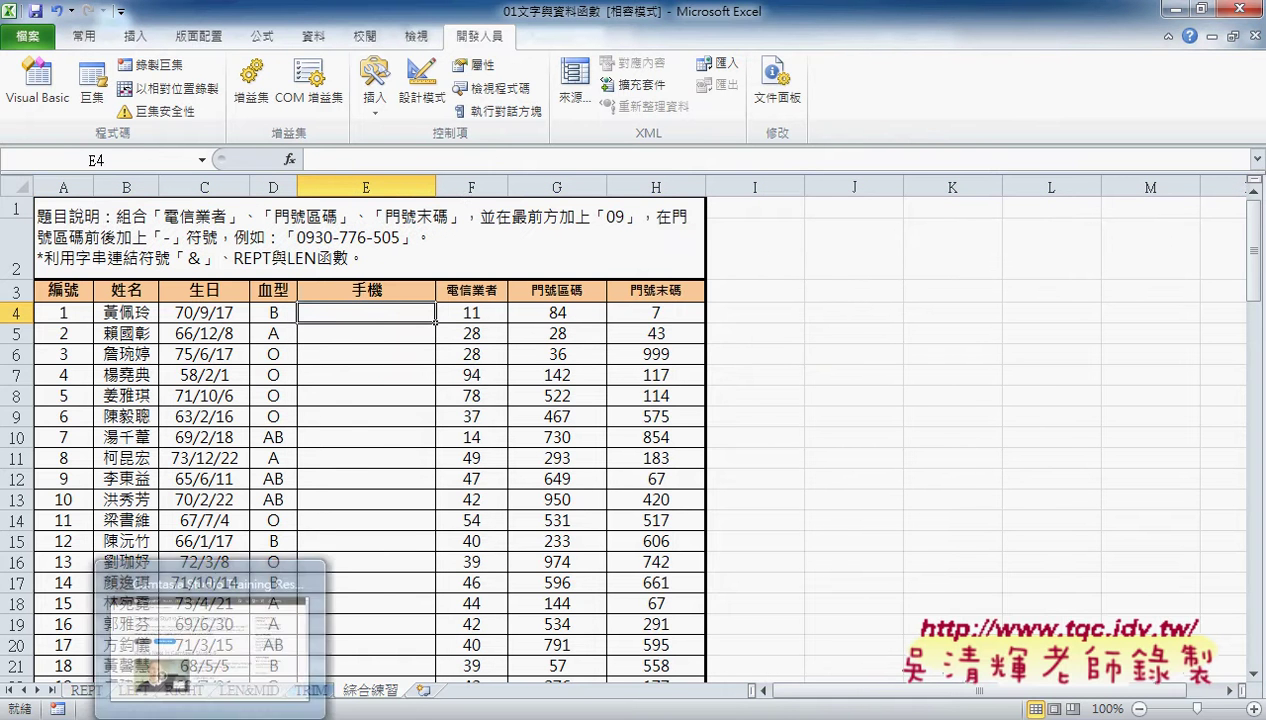
click(332, 630)
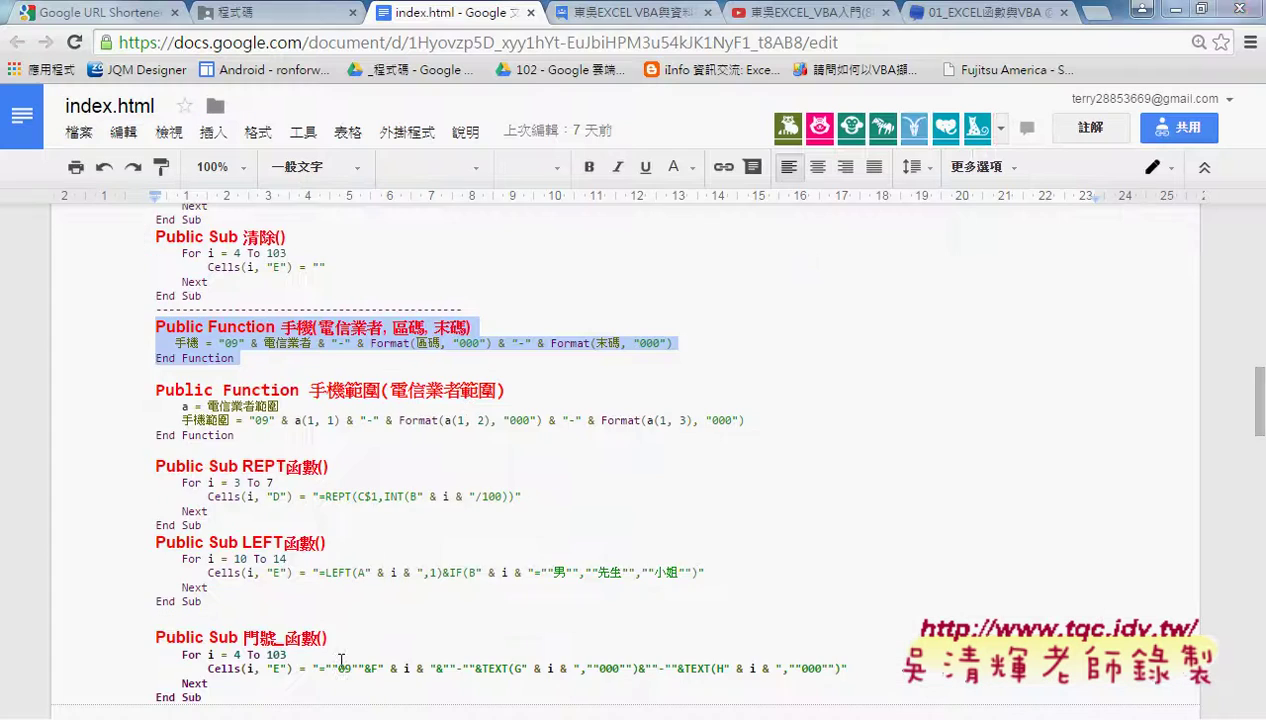
scroll(467, 408, up, 3)
scroll(467, 408, up, 5)
scroll(467, 408, up, 5)
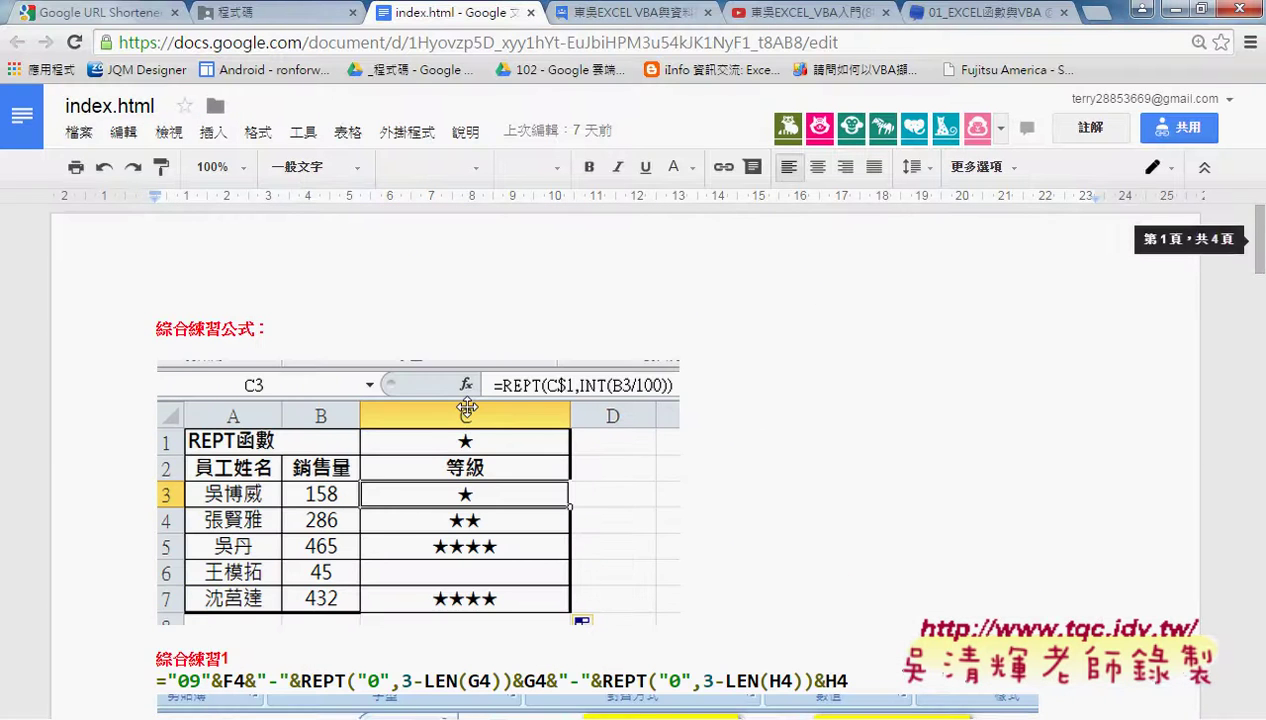
scroll(467, 408, down, 3)
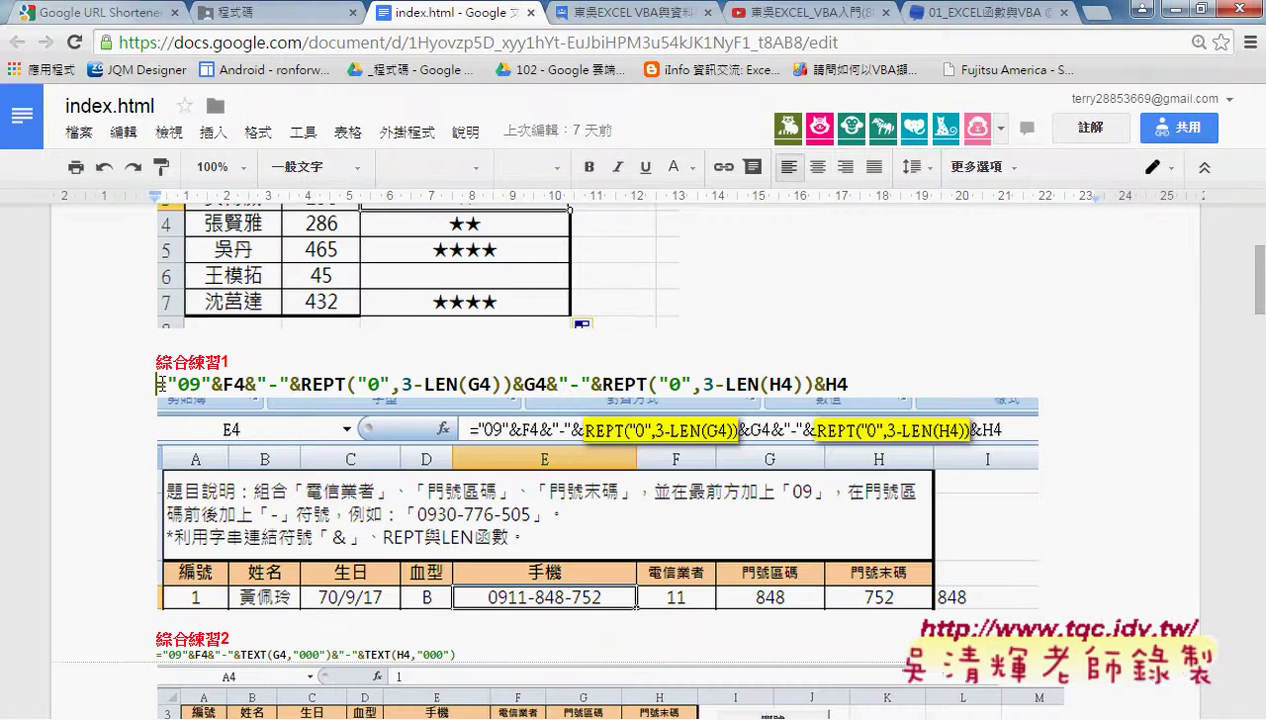
drag(160, 383, 861, 383)
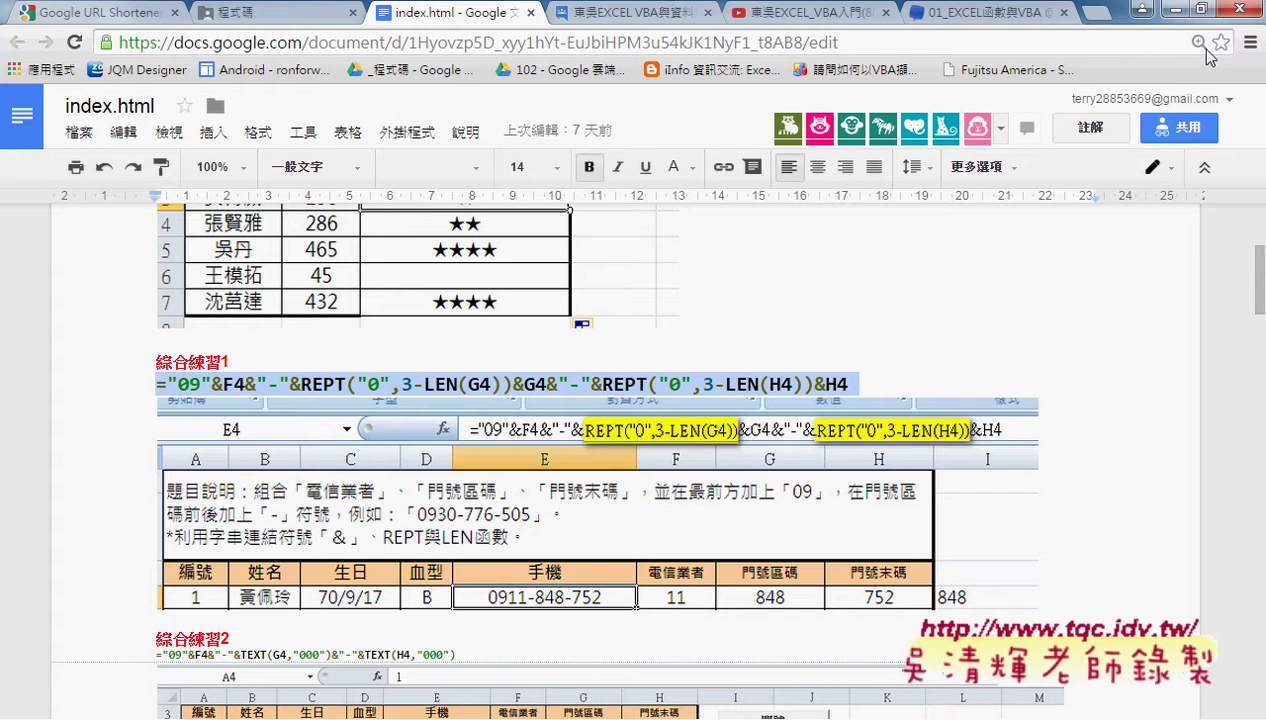
click(1203, 9)
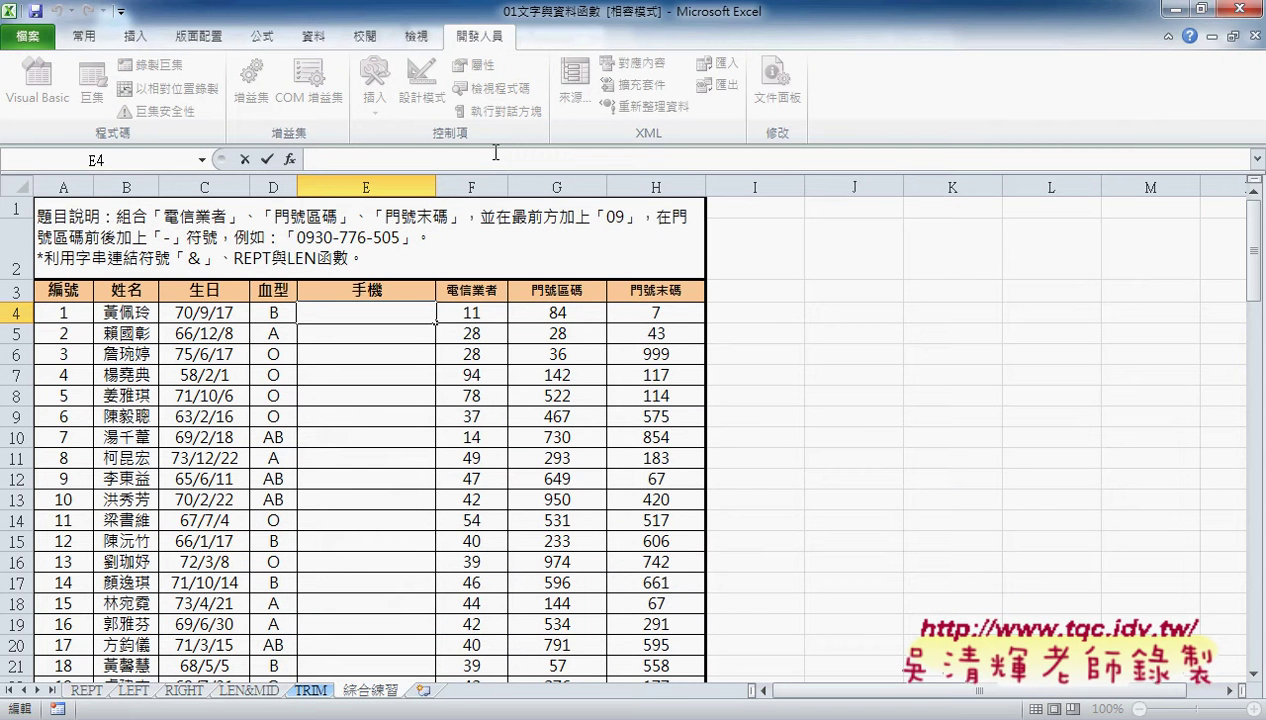
key(ctrl+v)
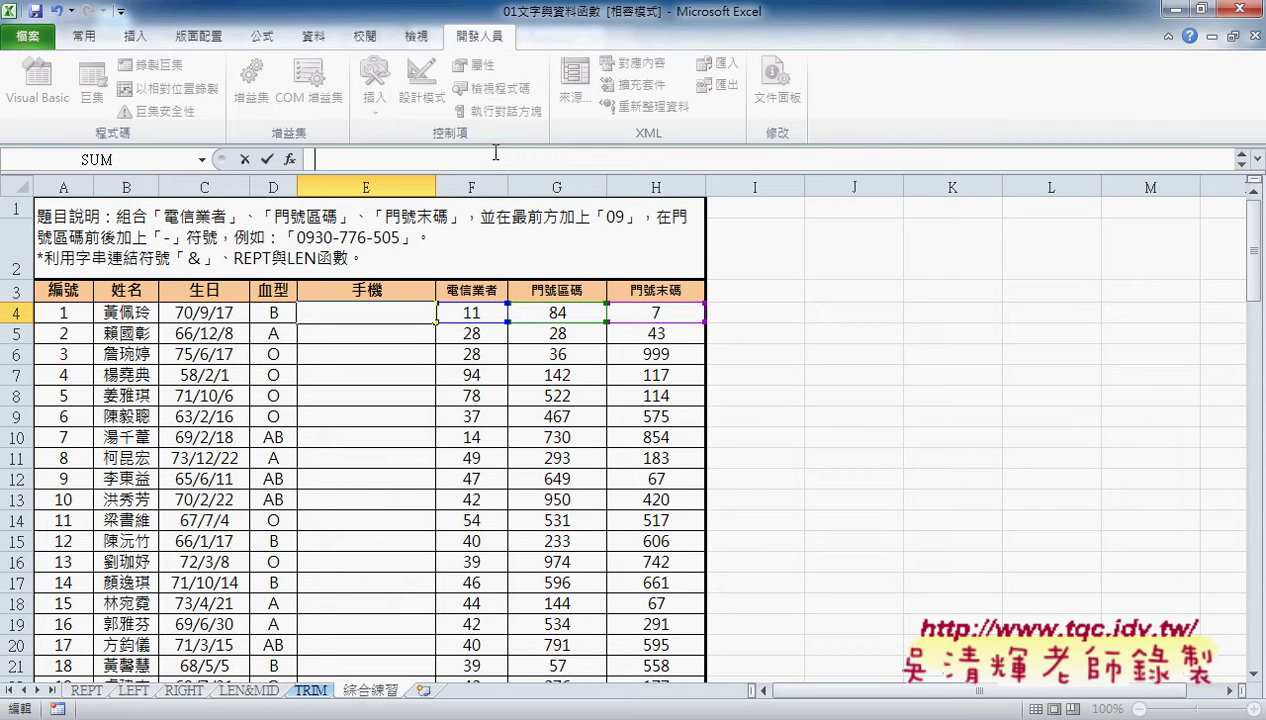
mouse_move(331, 630)
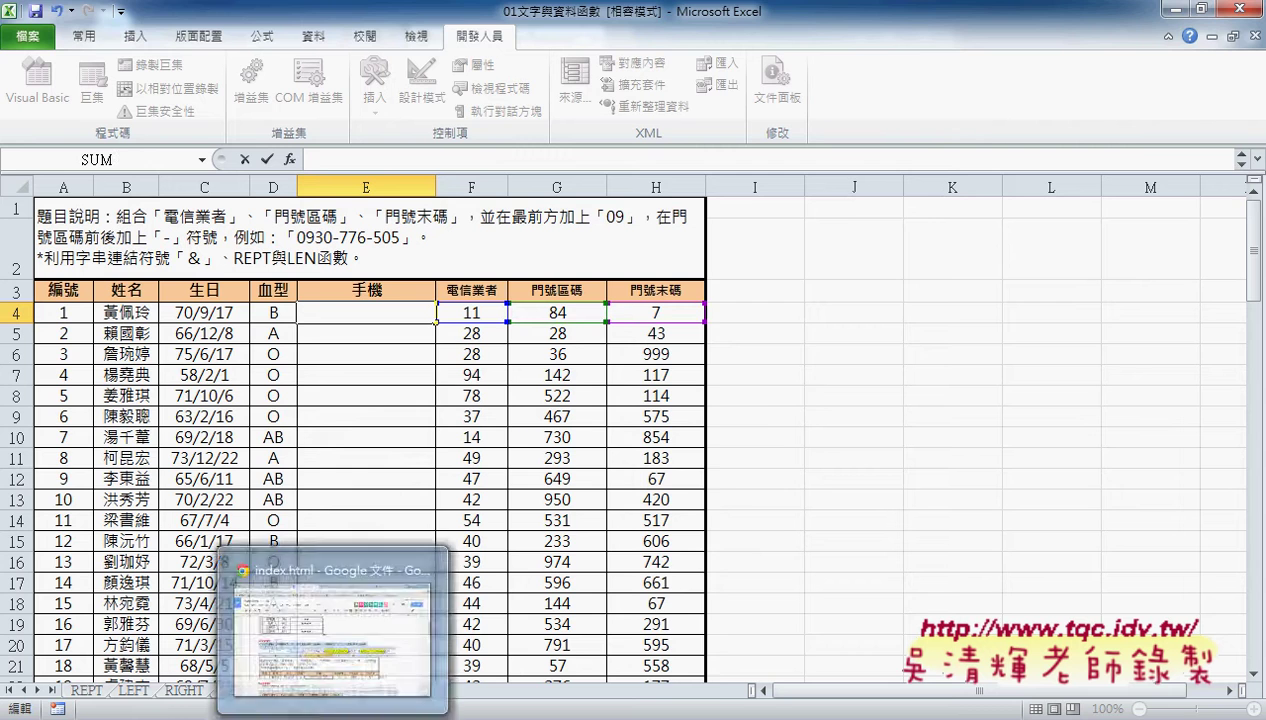
Reselect the whole 綜合練習1 formula line in Google Docs and return to Excel
click(360, 655)
click(824, 384)
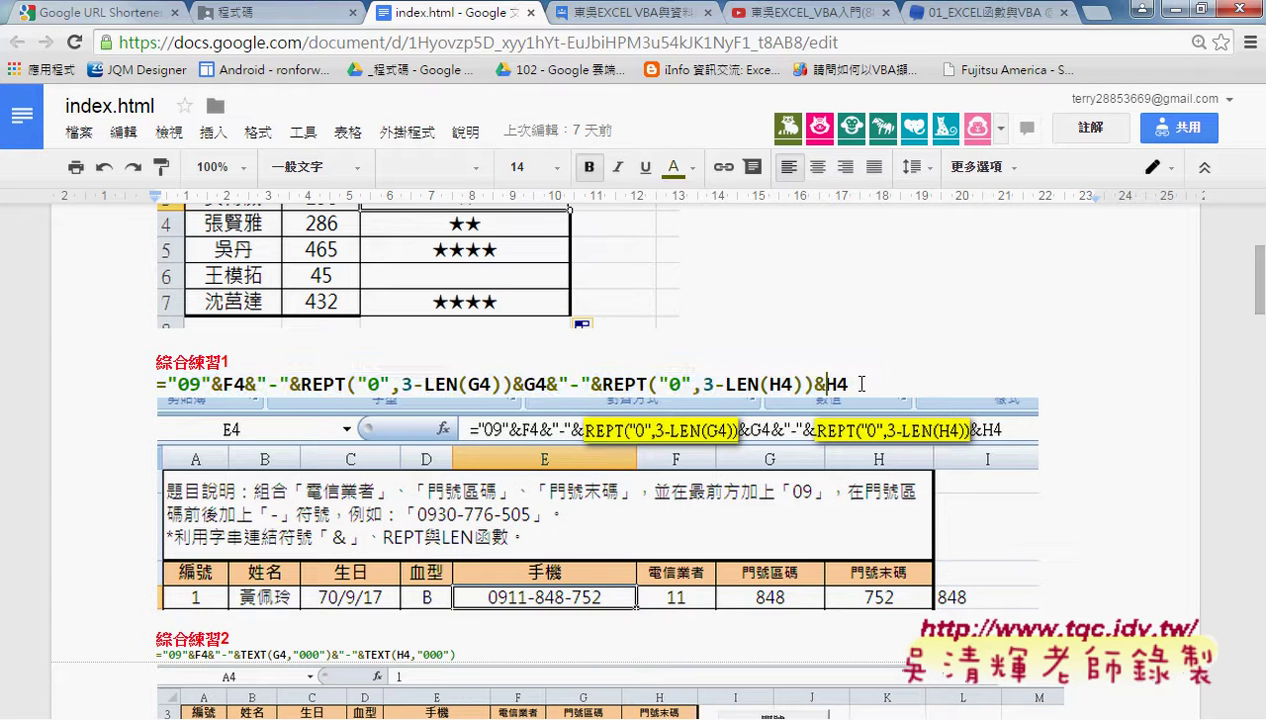
drag(160, 384, 848, 383)
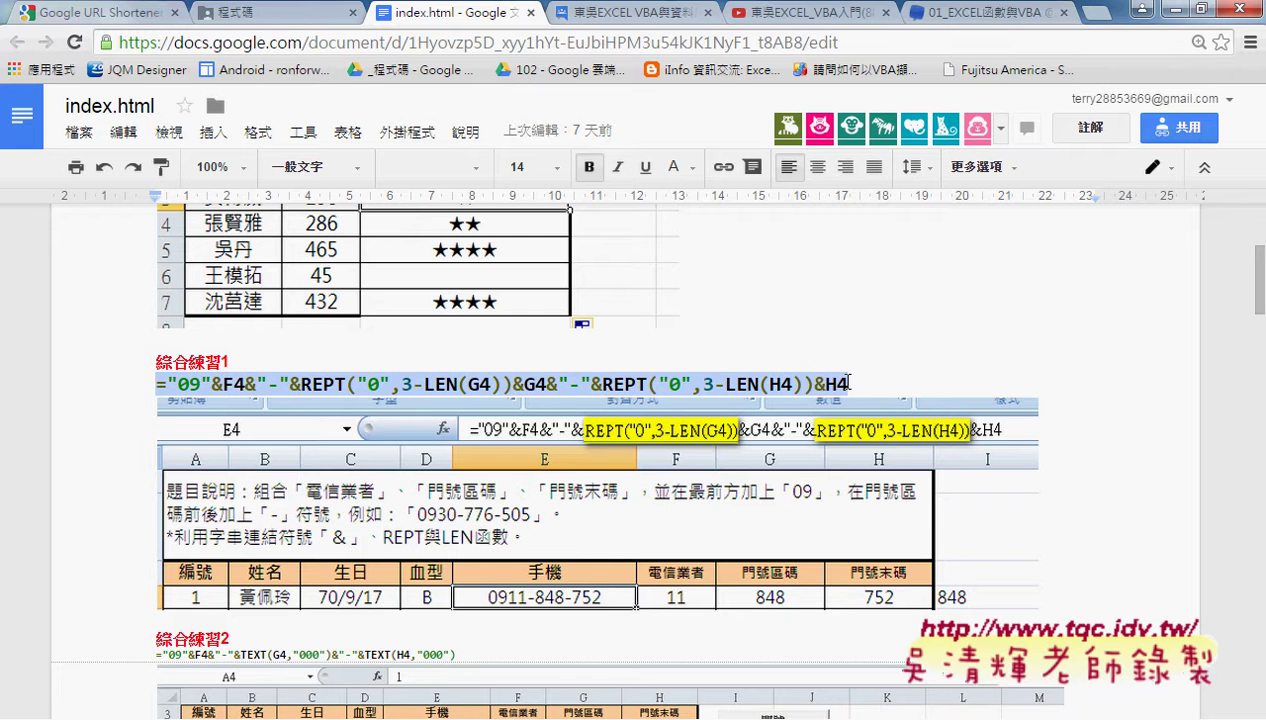
click(1171, 8)
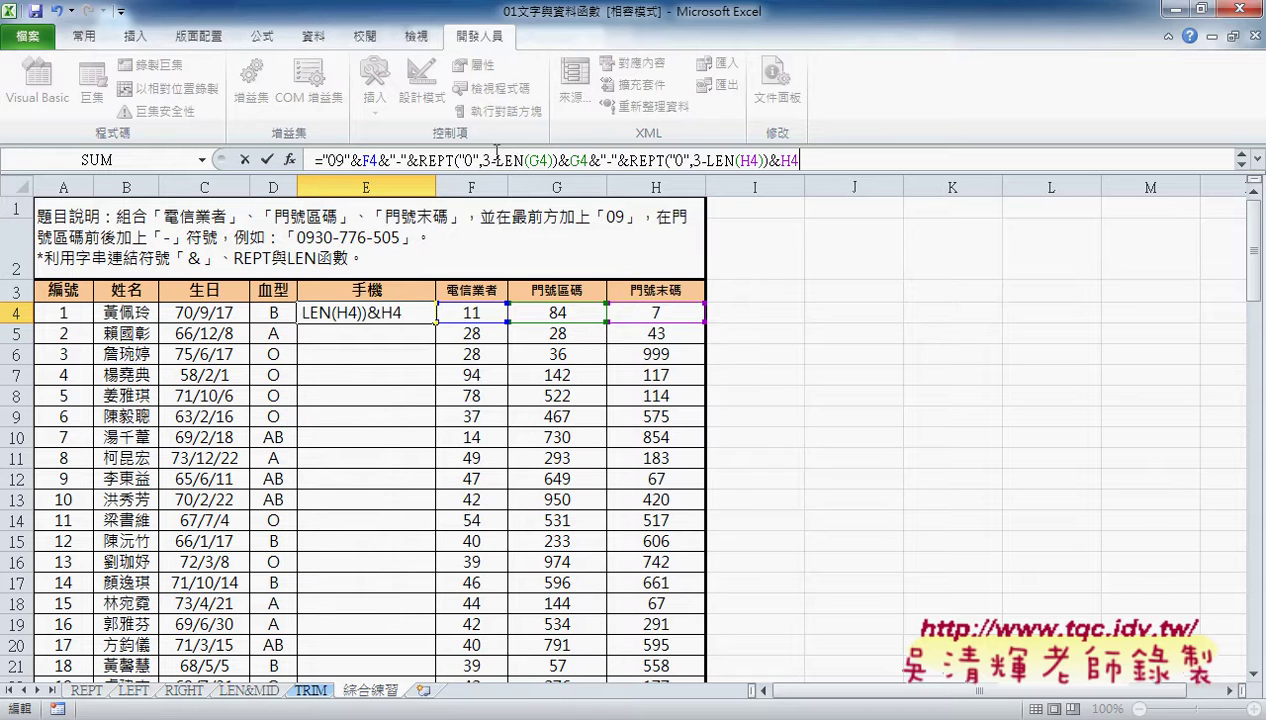
Commit the formula in E4, then add a comment to the cell and delete it
click(267, 160)
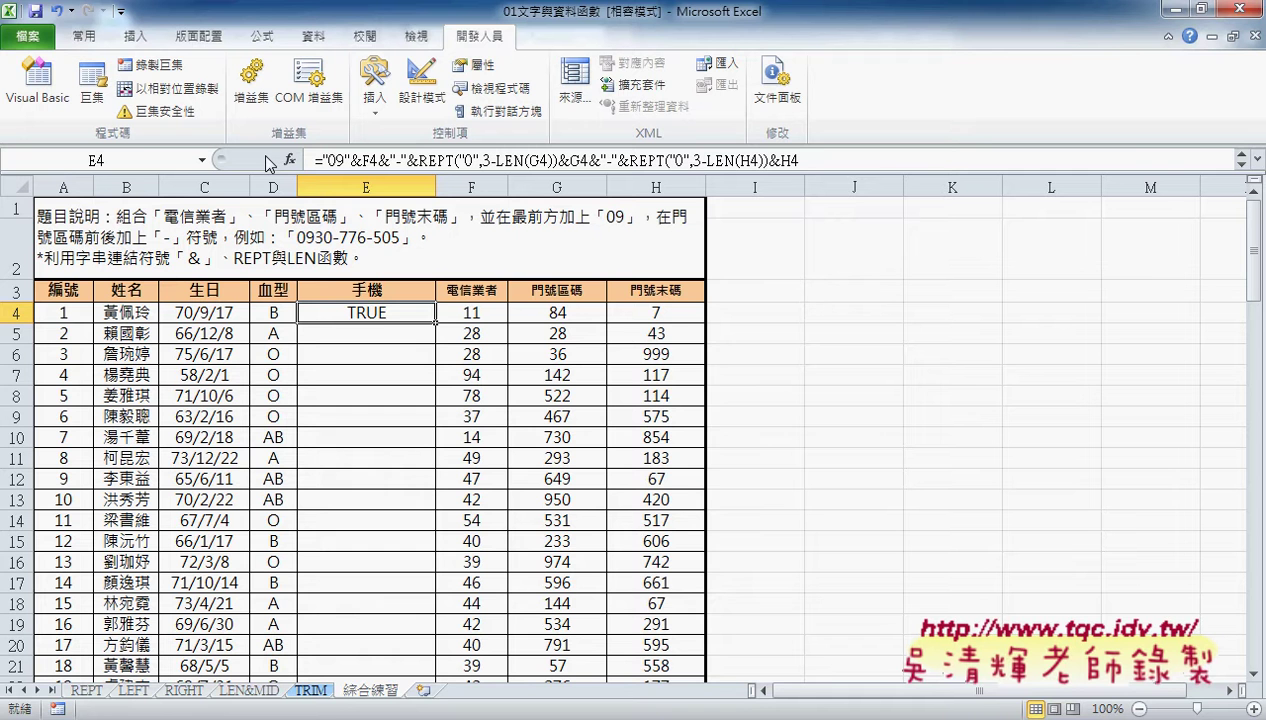
click(383, 334)
right_click(389, 314)
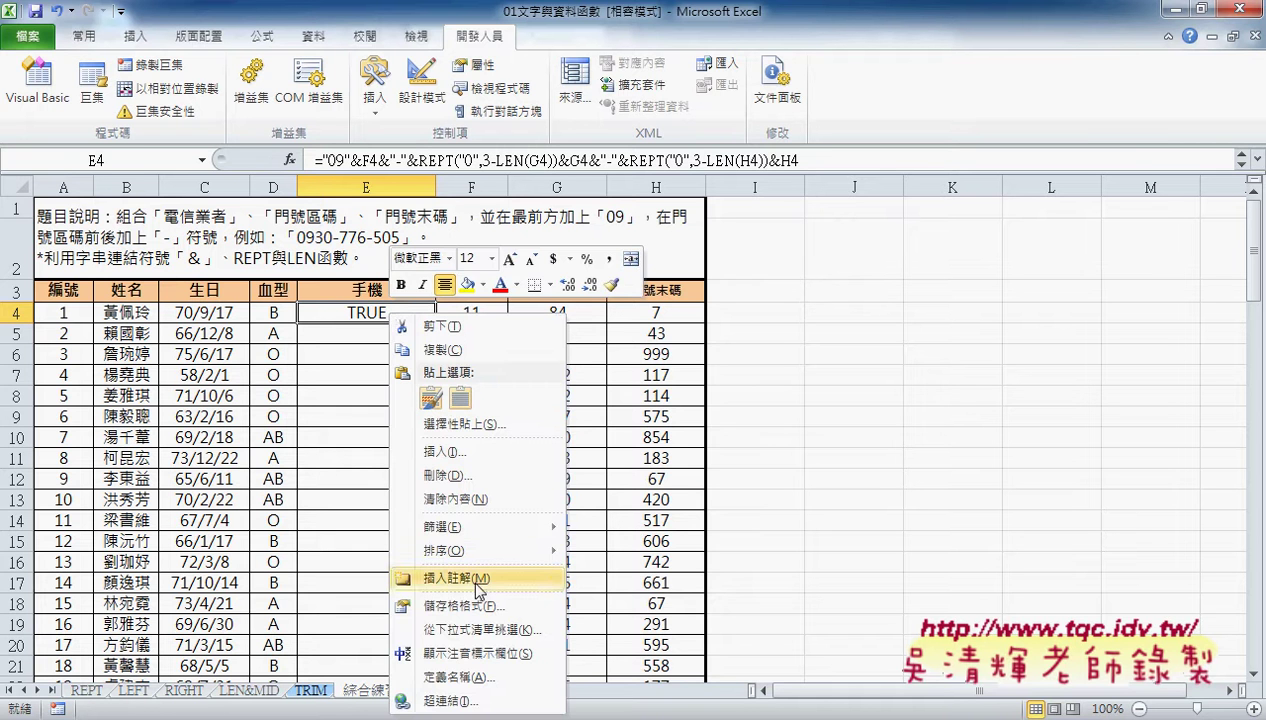
click(468, 578)
click(365, 336)
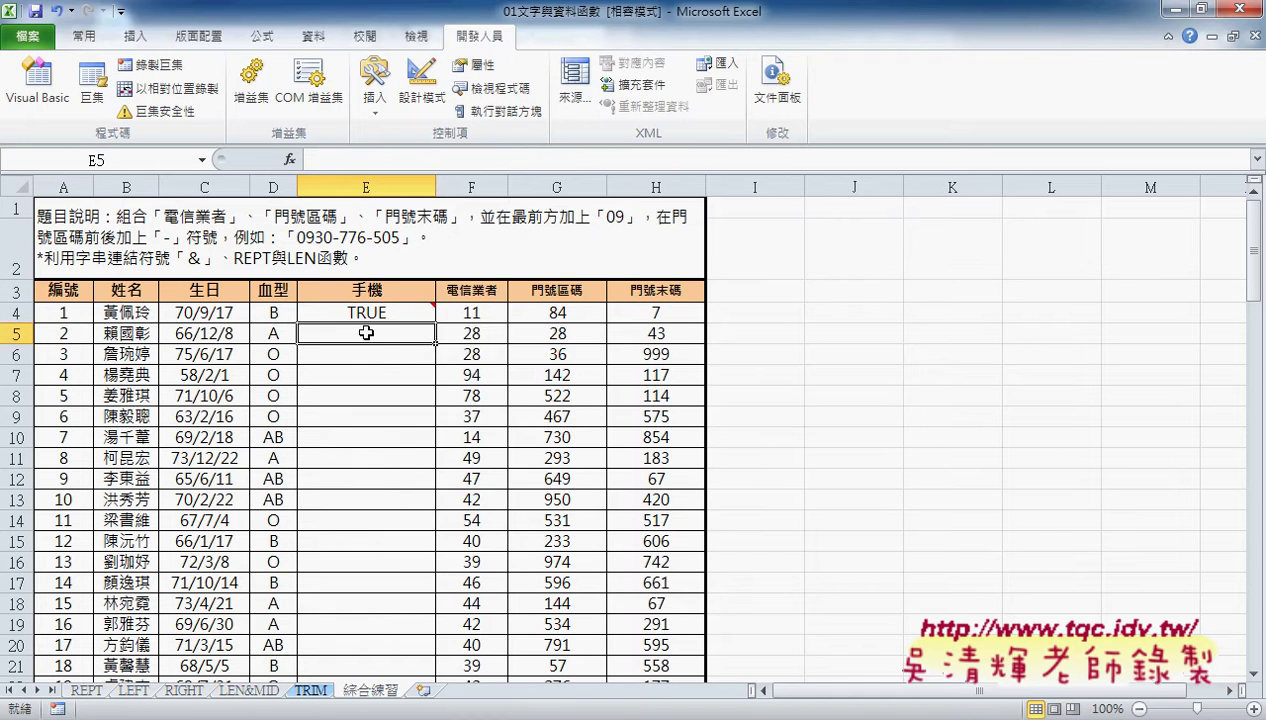
click(372, 314)
right_click(378, 313)
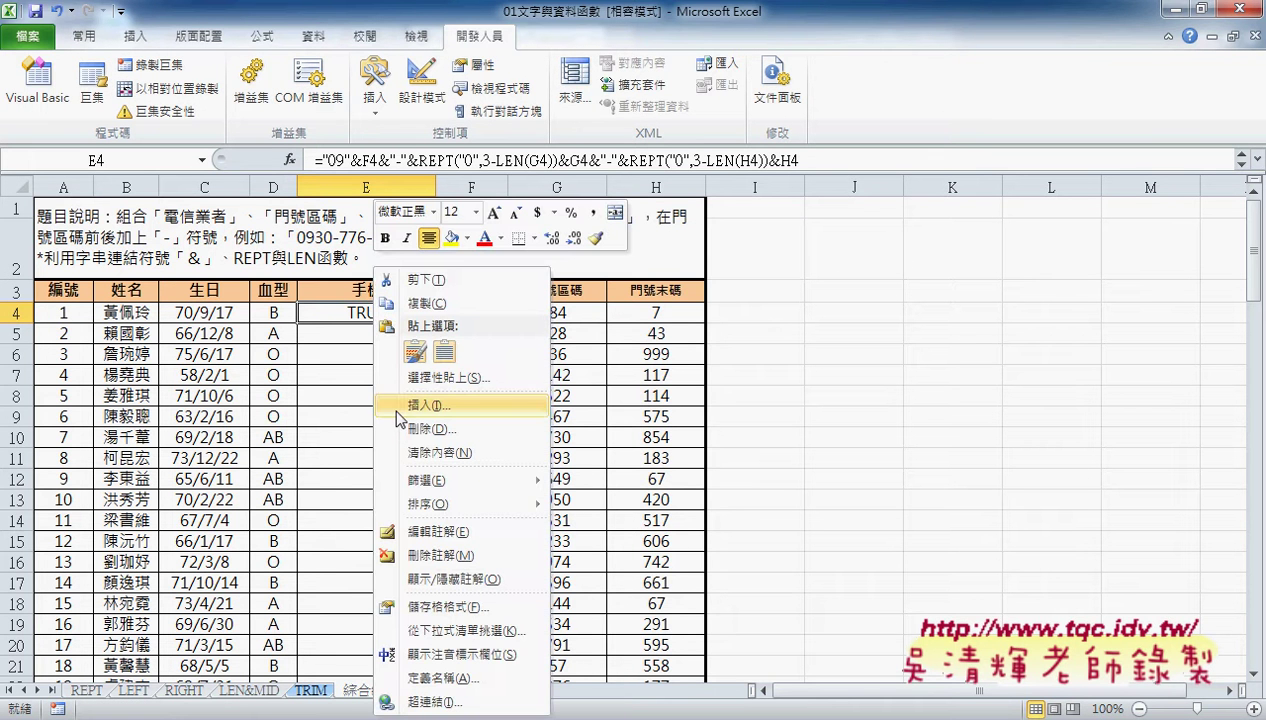
mouse_move(430, 504)
click(433, 555)
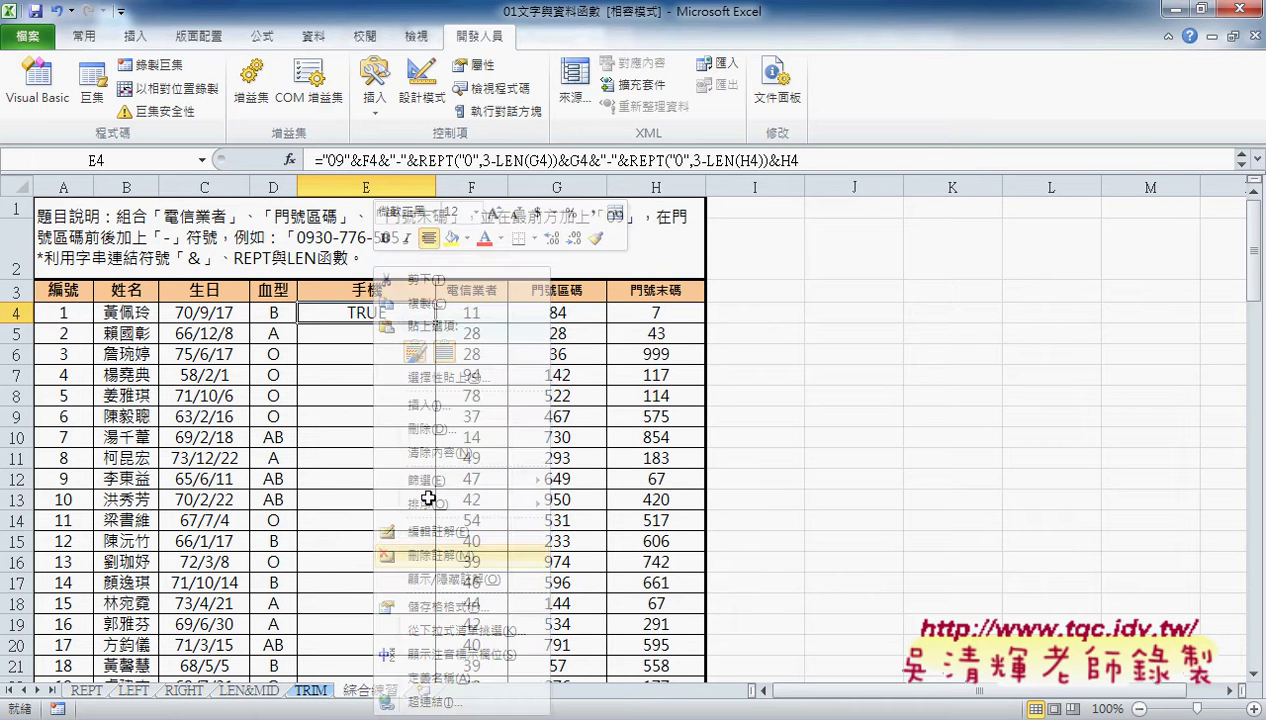
Open Format Cells for E4, view the Number settings, and close without changes
right_click(373, 316)
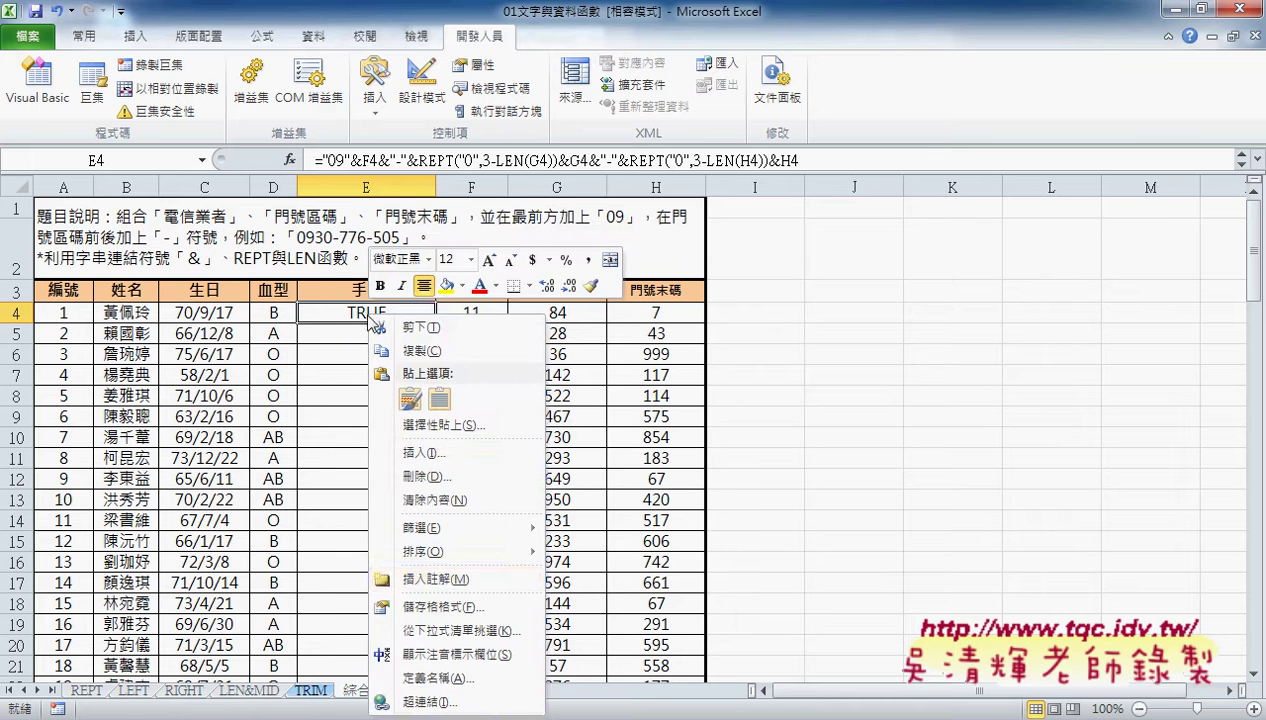
click(427, 607)
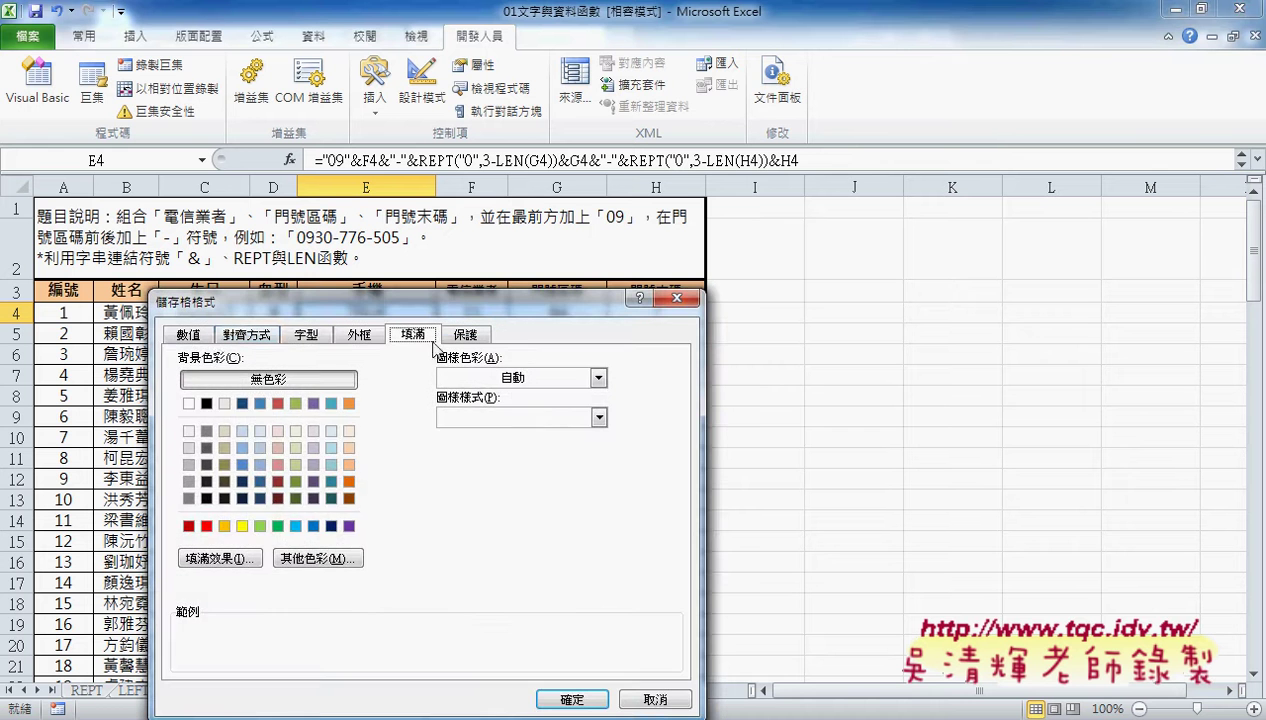
click(190, 335)
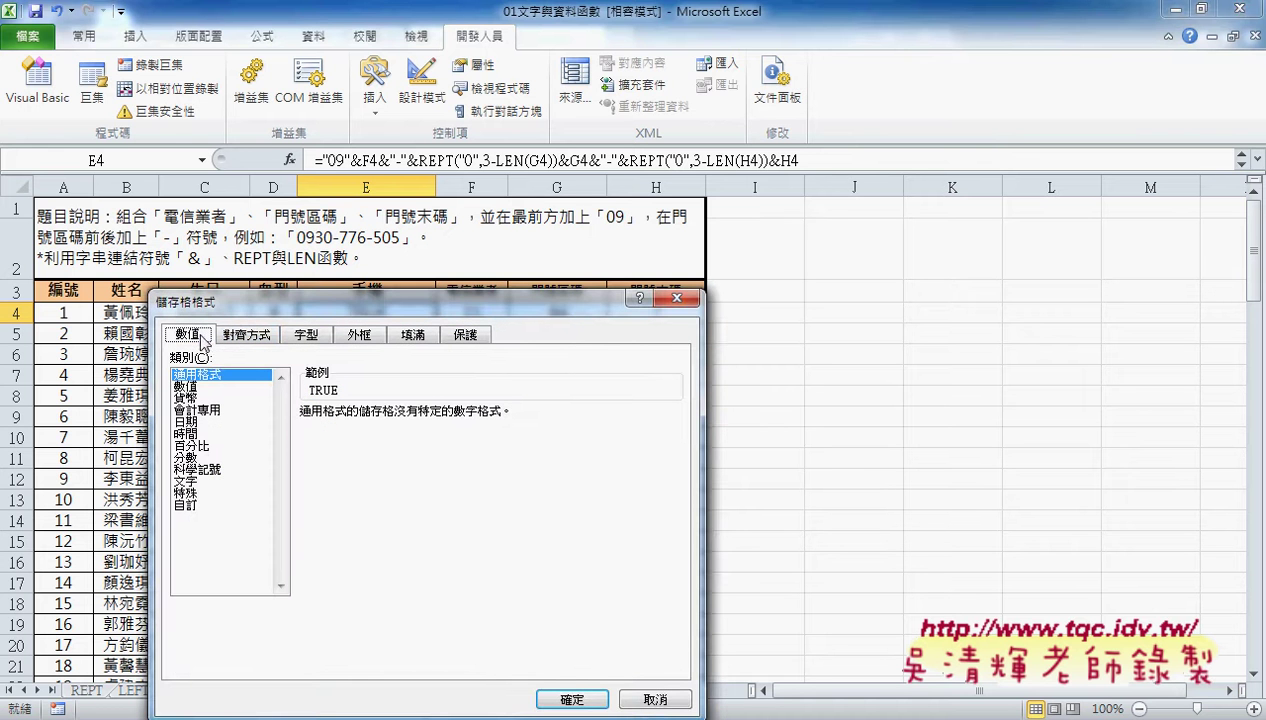
click(648, 697)
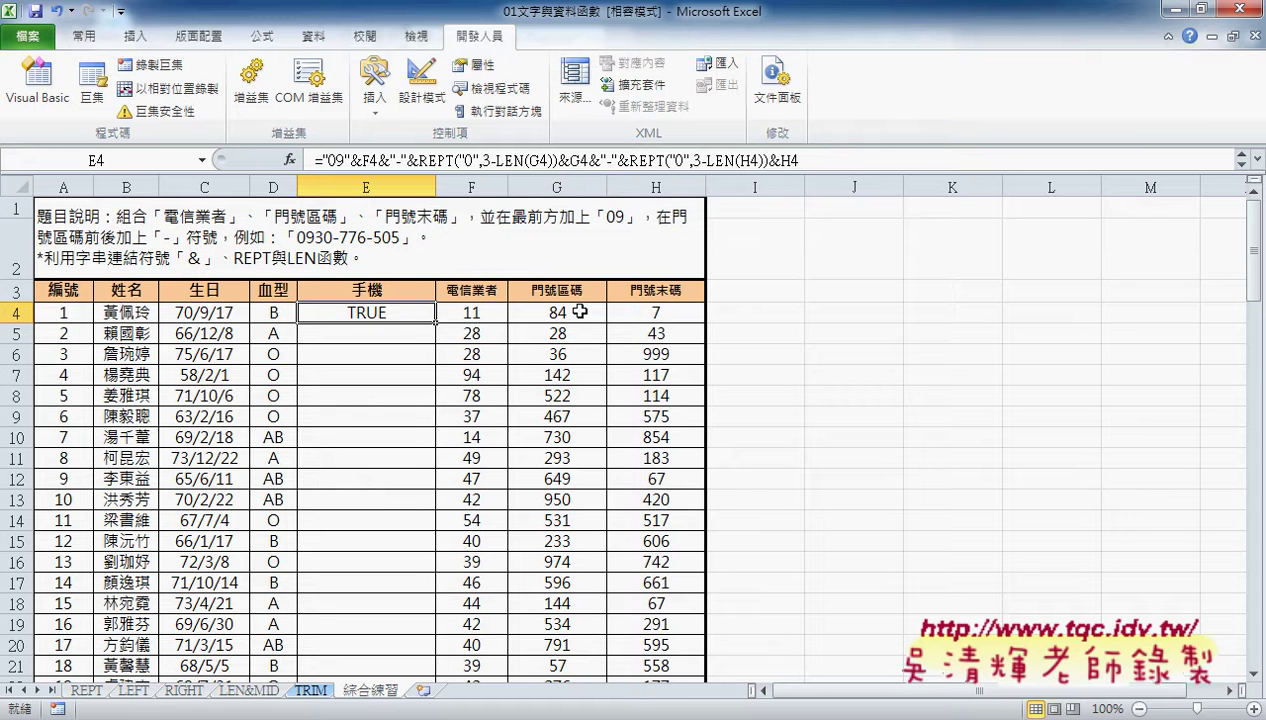
Inspect the formula in E4 and the values in cells F4, G4 and H4
click(323, 160)
click(272, 160)
click(491, 312)
click(533, 313)
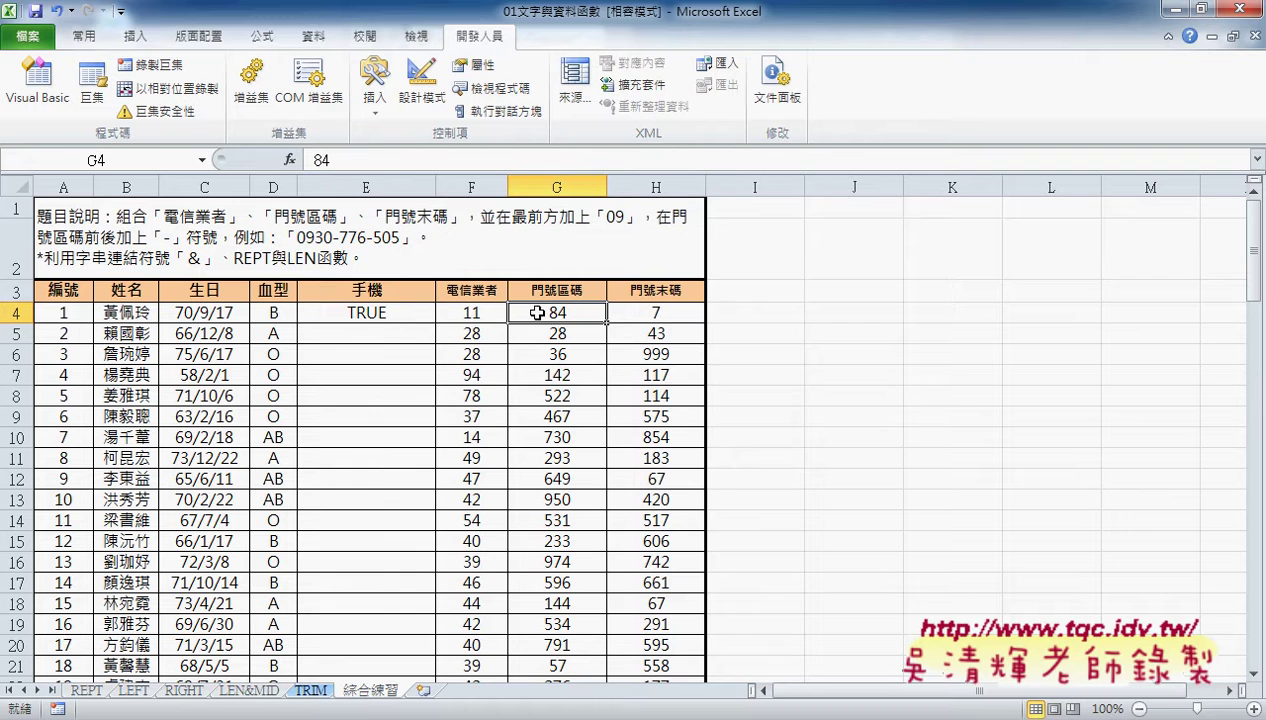
click(470, 312)
click(645, 311)
click(422, 316)
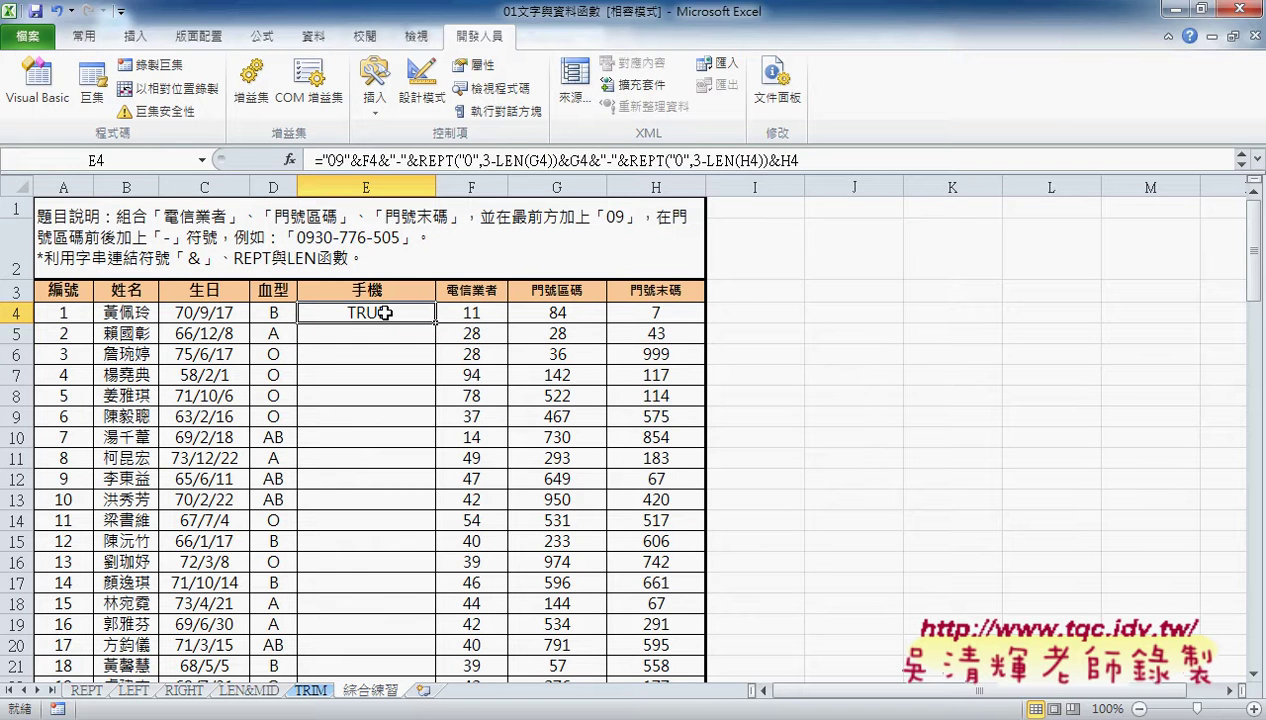
Clear the TRUE result from E4 and switch to the Google Docs notes
key(Delete)
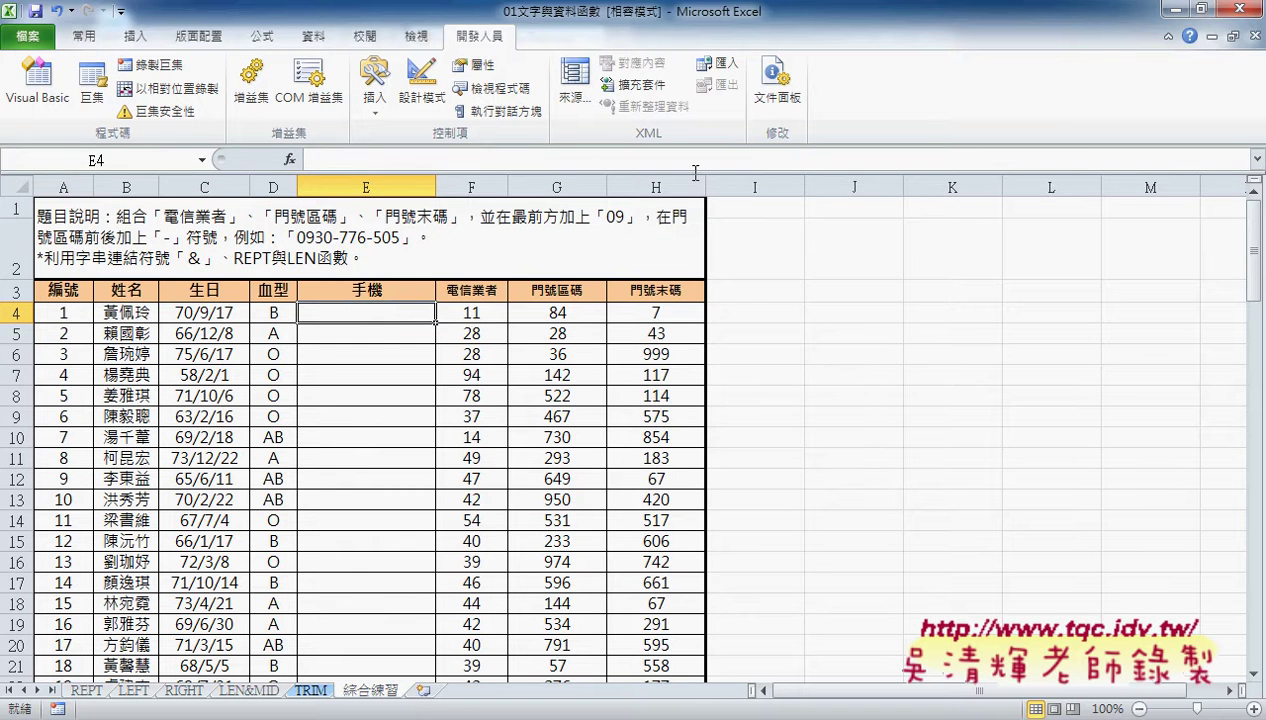
click(655, 160)
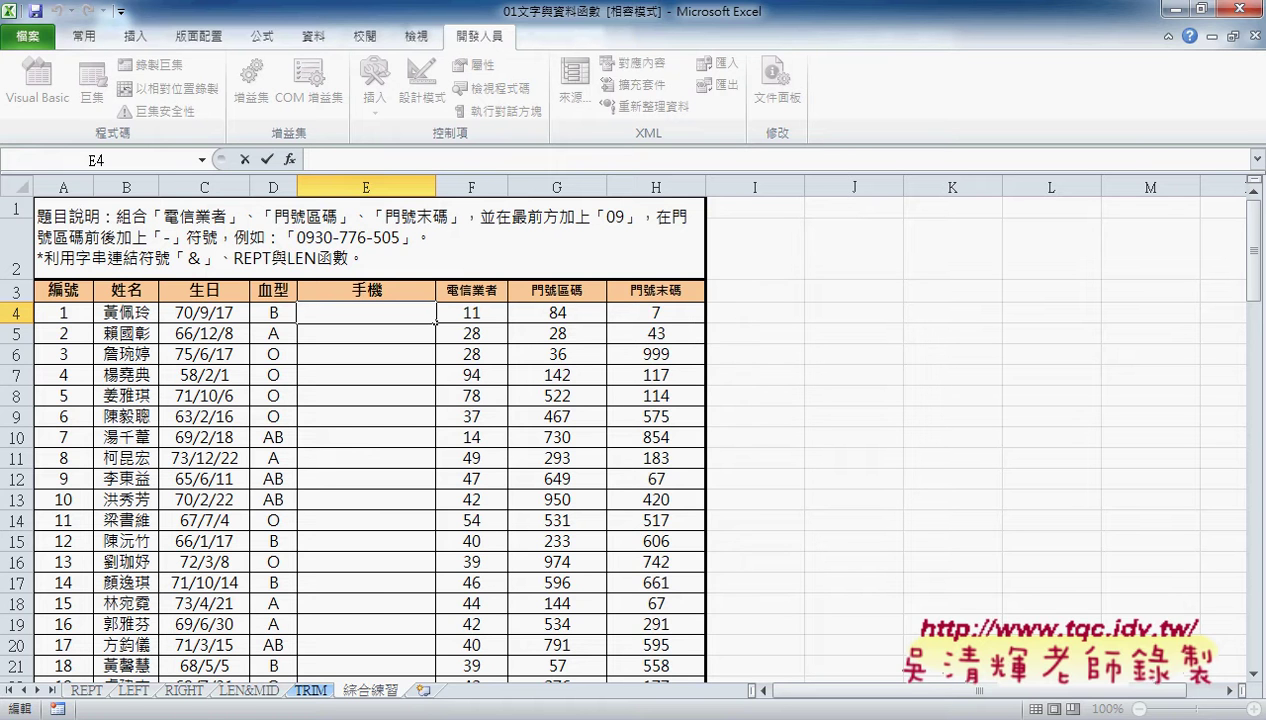
click(335, 680)
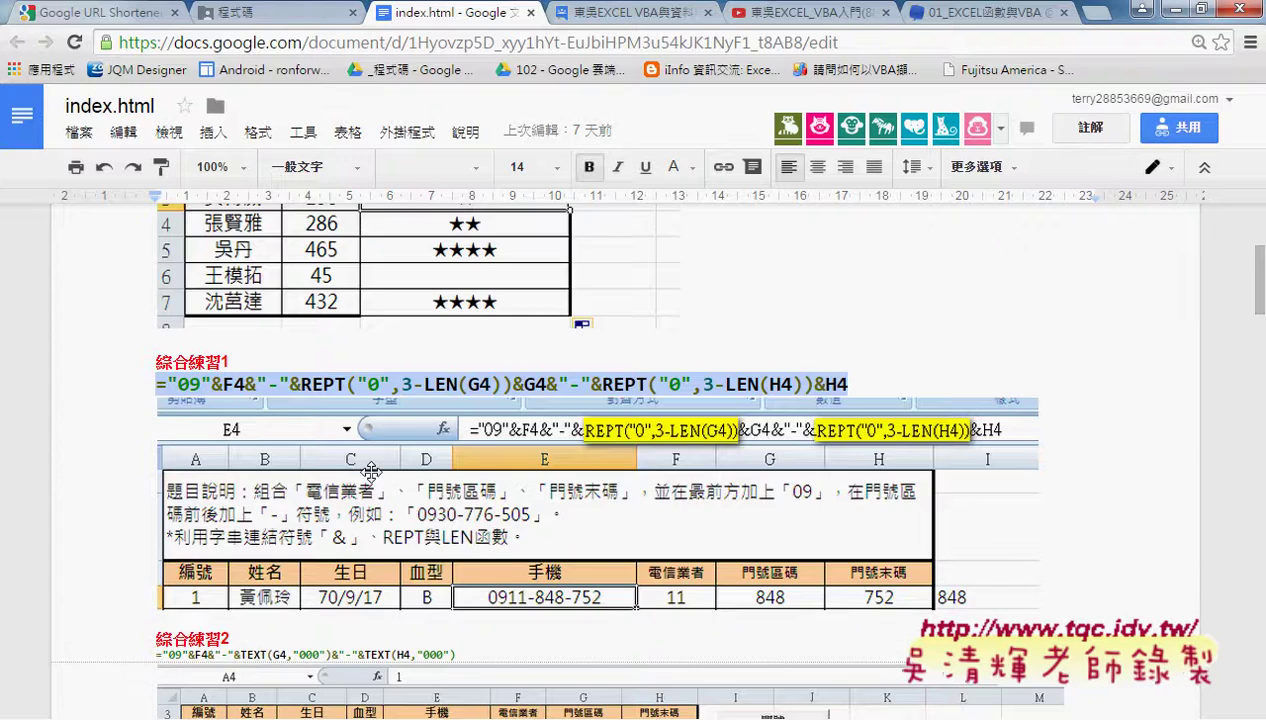
Scroll to the 清除/門號 VBA code screenshot, mark it up, clear the ink, and minimize Chrome
scroll(371, 471, down, 2)
scroll(380, 468, down, 3)
scroll(388, 465, down, 1)
scroll(396, 461, down, 1)
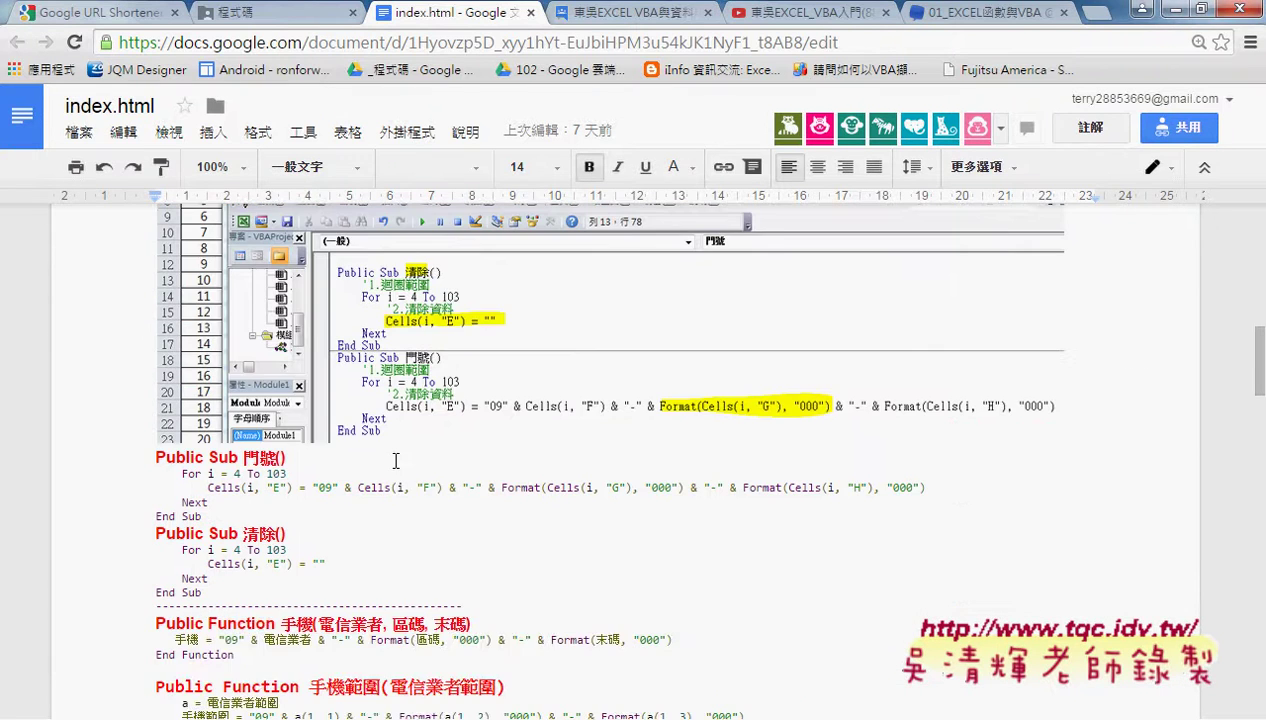
scroll(396, 461, up, 2)
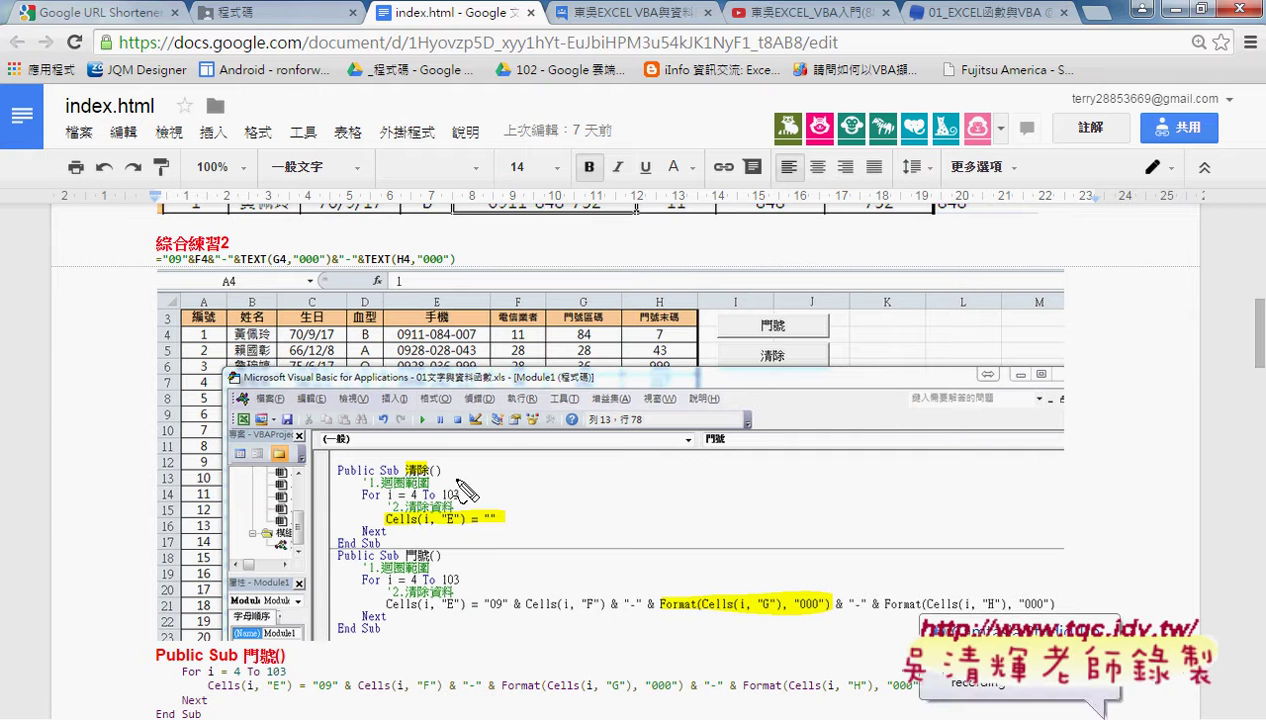
drag(384, 626, 398, 620)
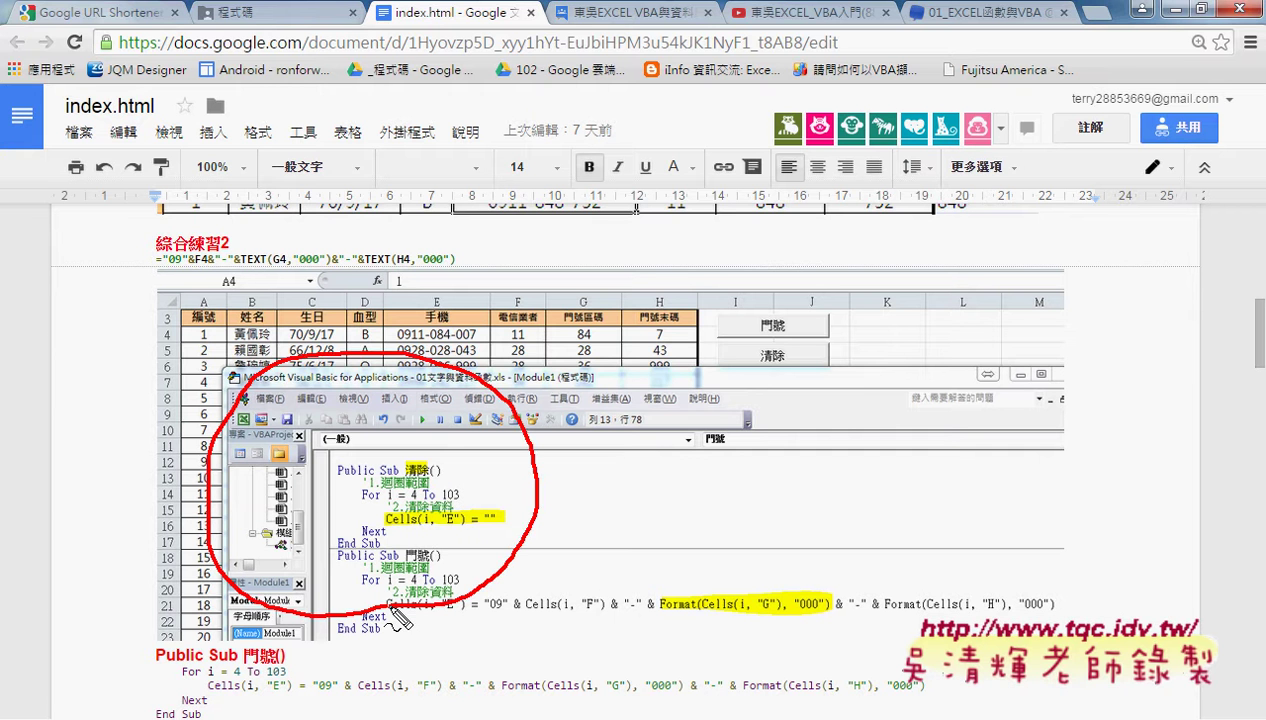
drag(384, 258, 405, 362)
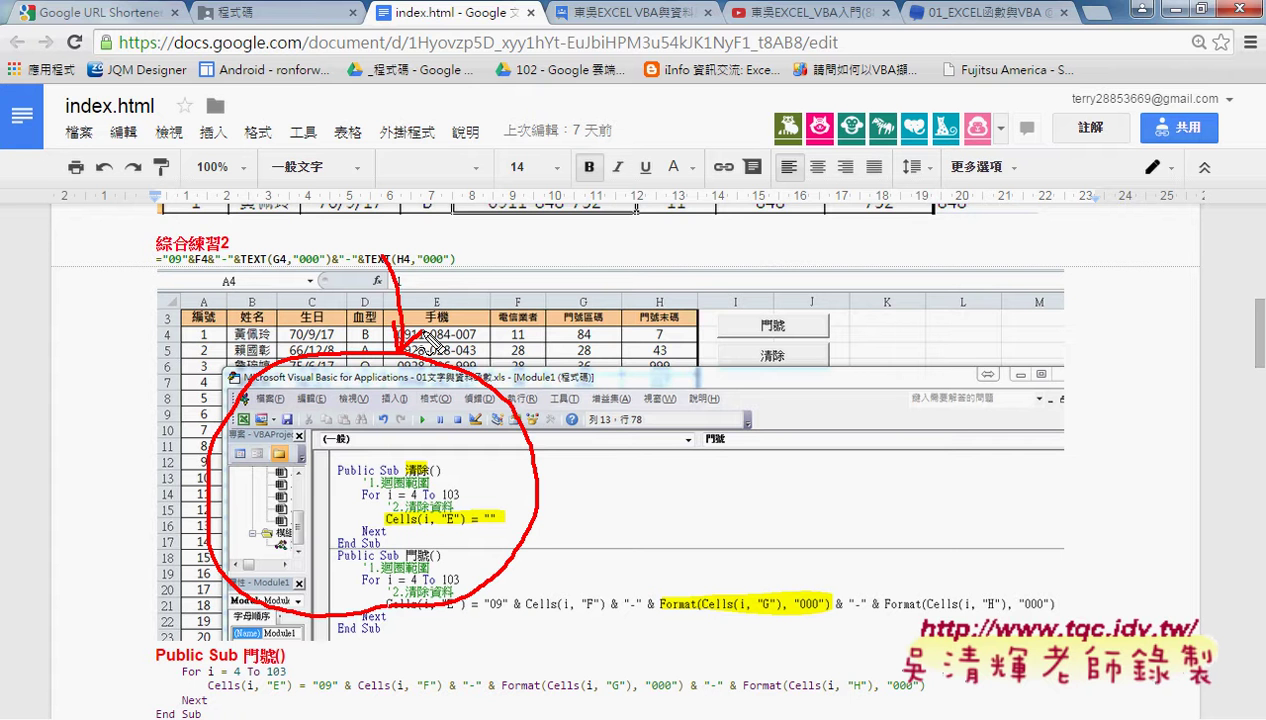
key(Escape)
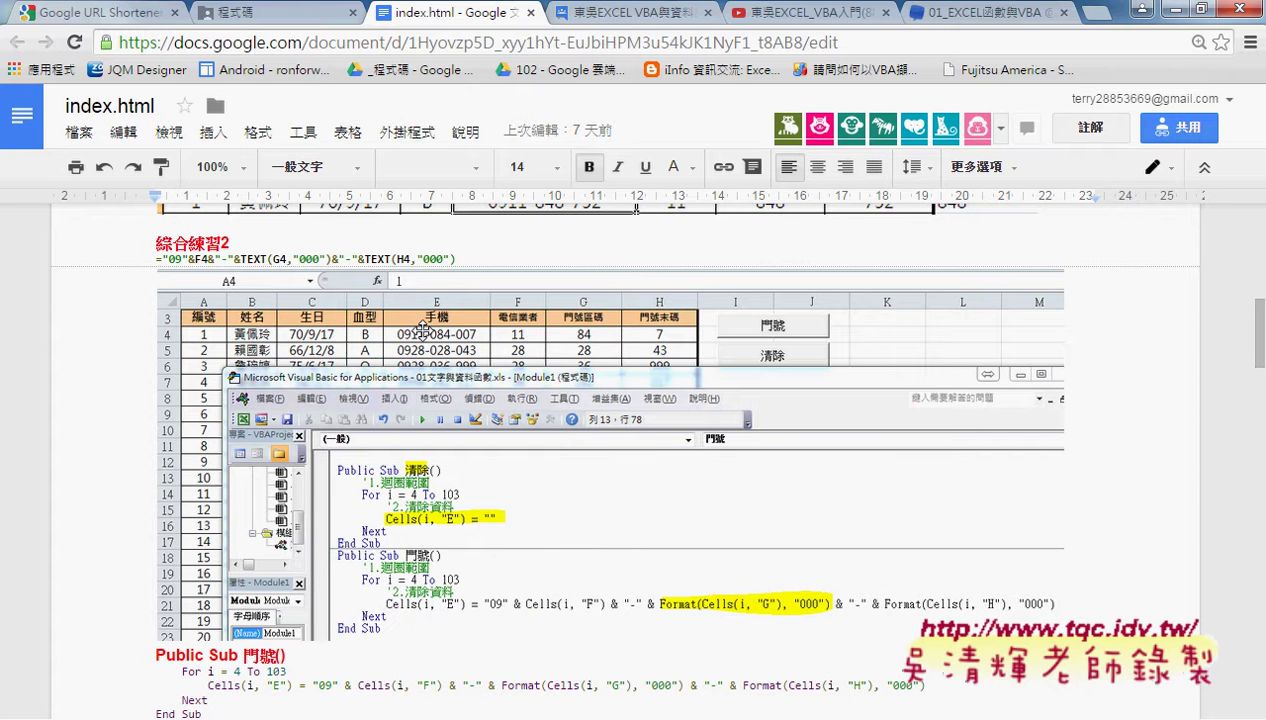
click(1163, 8)
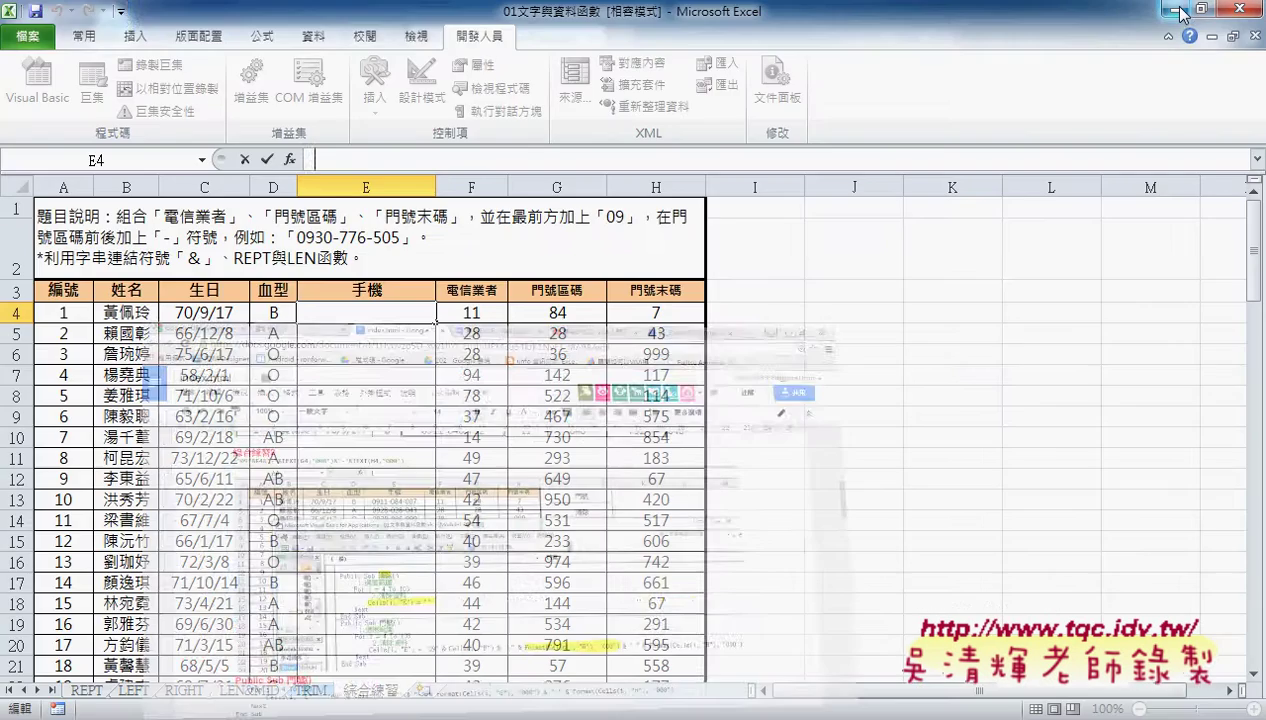
click(121, 14)
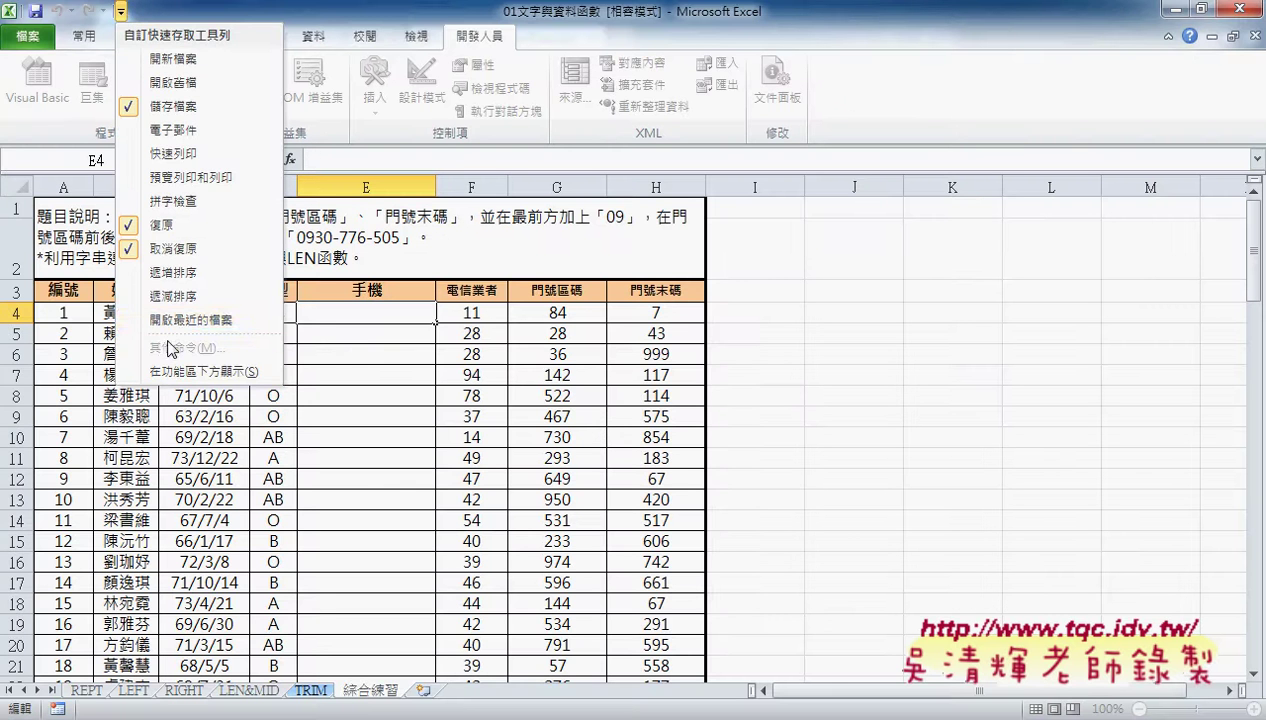
click(352, 352)
click(121, 14)
click(426, 346)
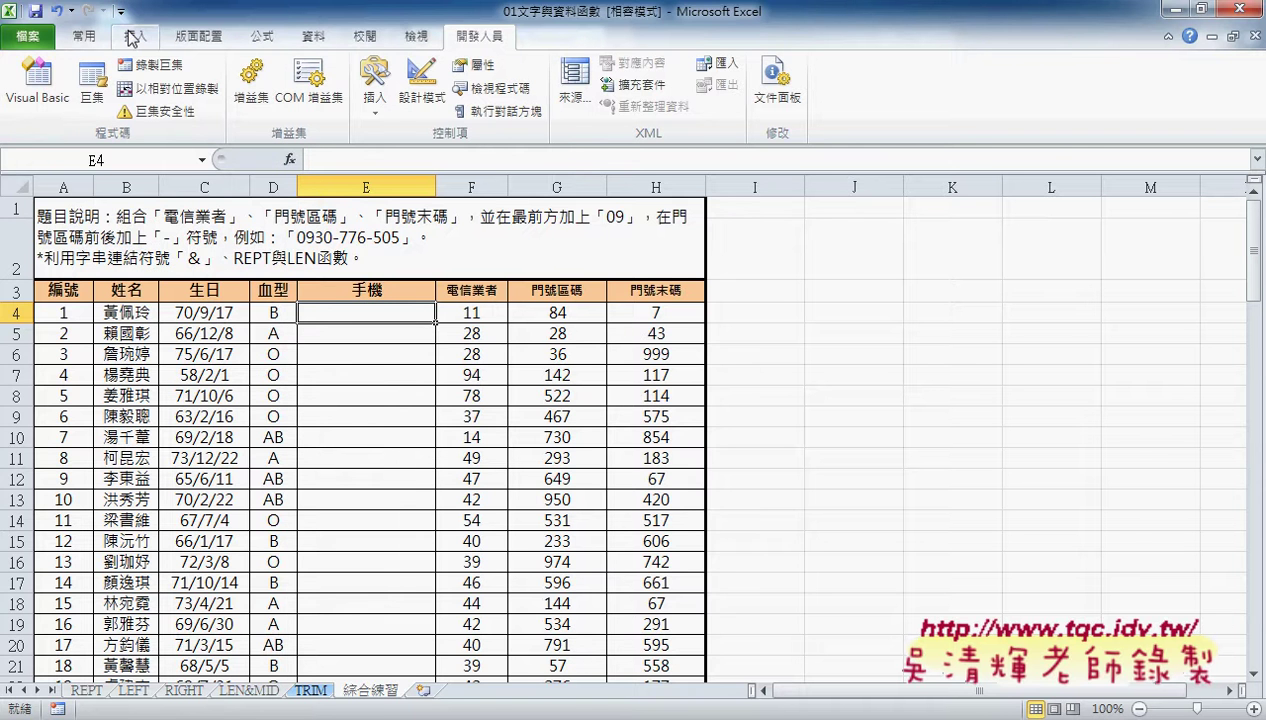
click(121, 14)
click(165, 347)
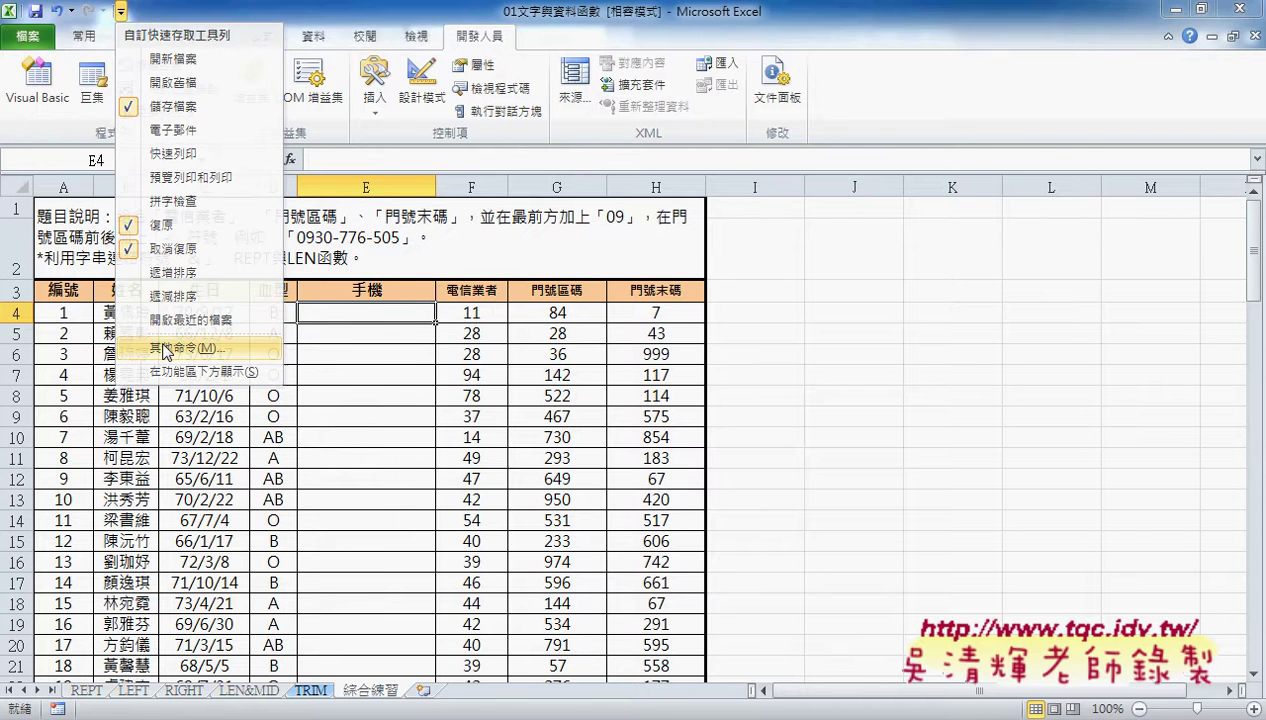
click(255, 234)
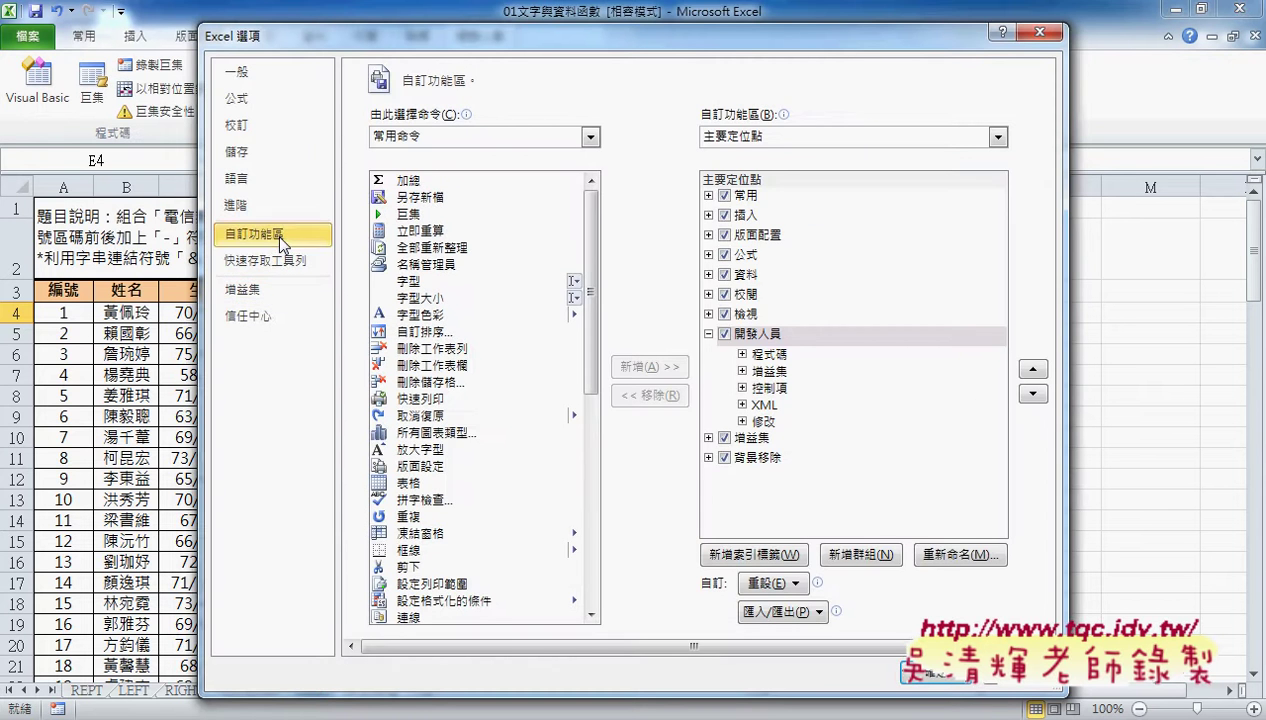
drag(742, 46, 679, 124)
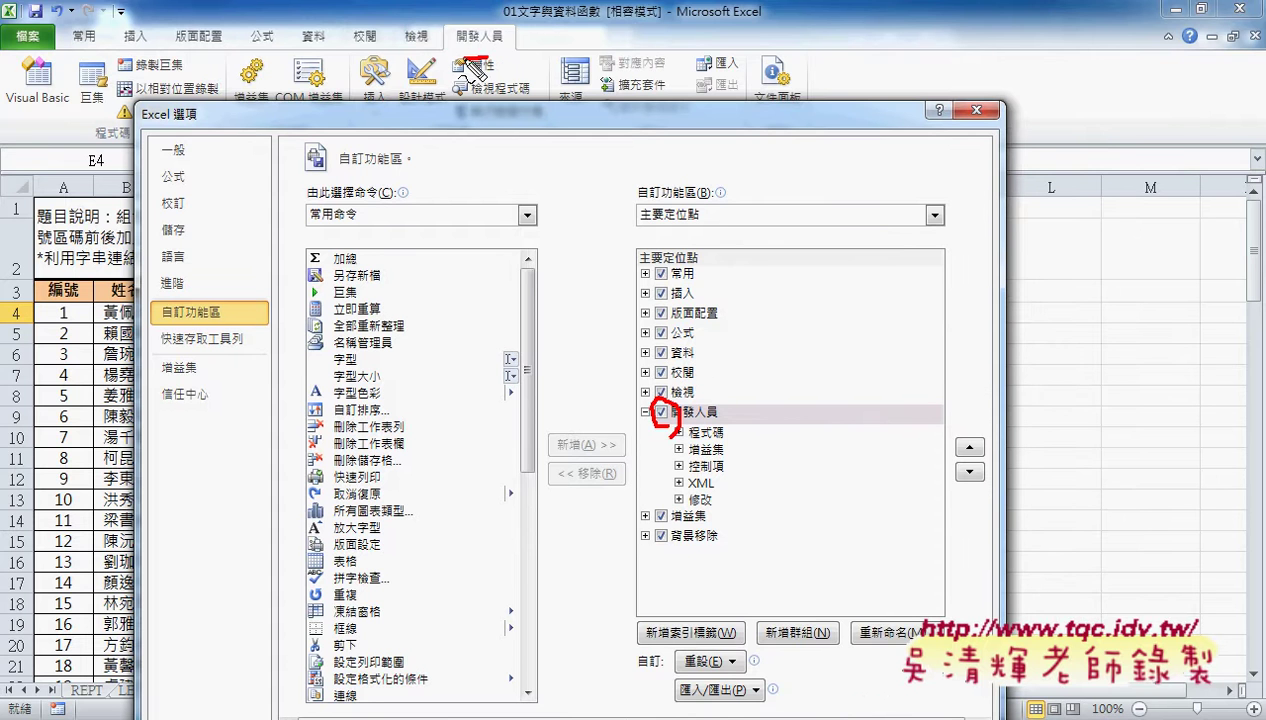
drag(452, 40, 530, 45)
mouse_move(656, 395)
mouse_down()
mouse_move(538, 76)
mouse_move(583, 69)
mouse_up()
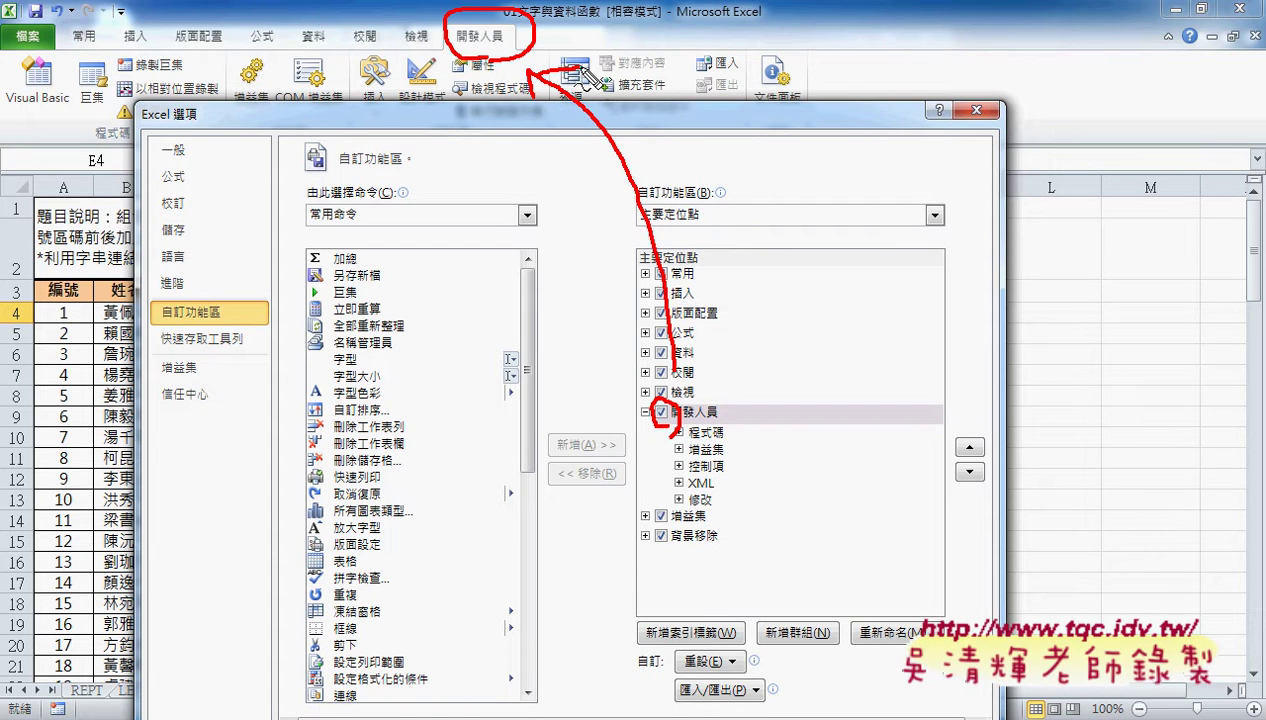
key(Escape)
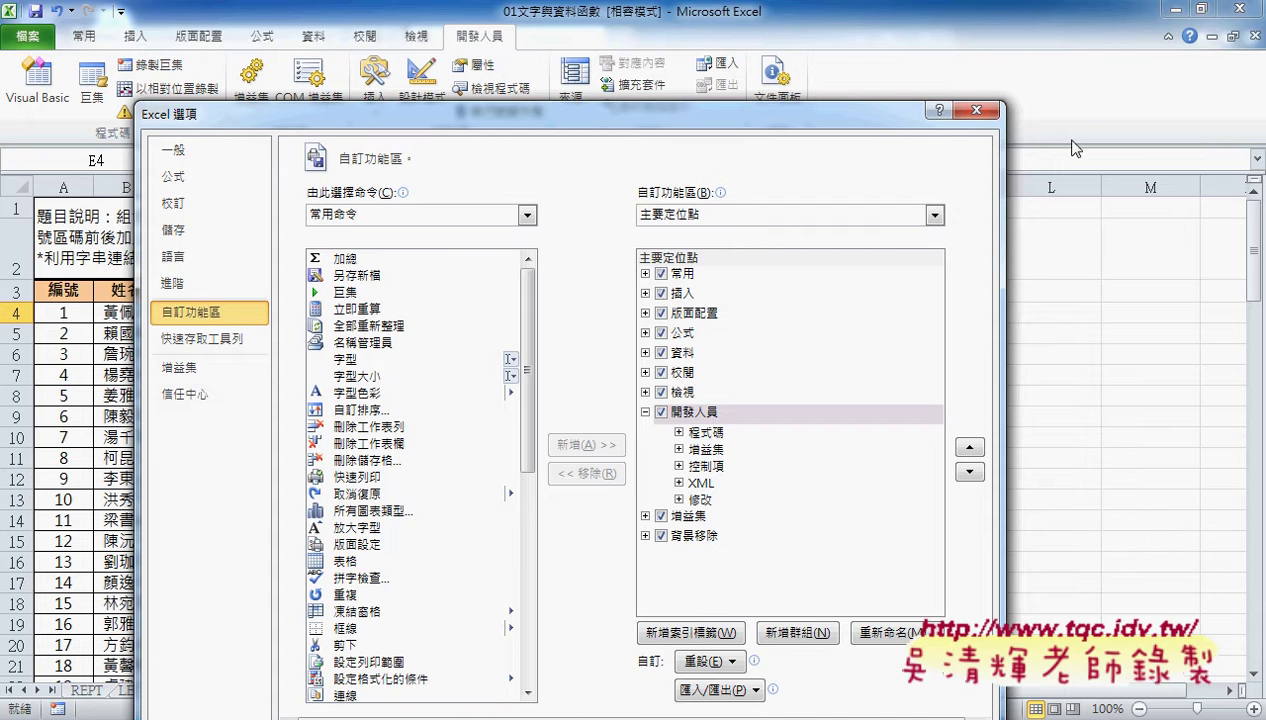
click(976, 110)
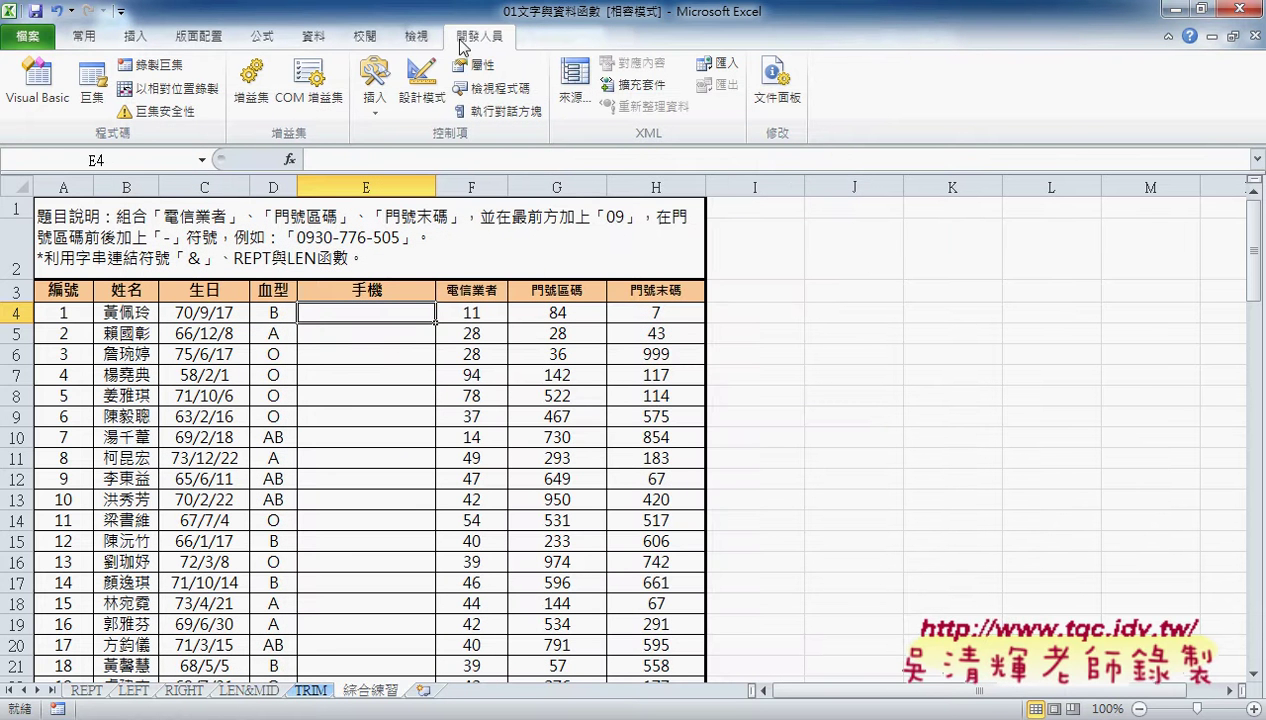
Open the VBA editor, close its code and form windows, and highlight Module1
click(60, 97)
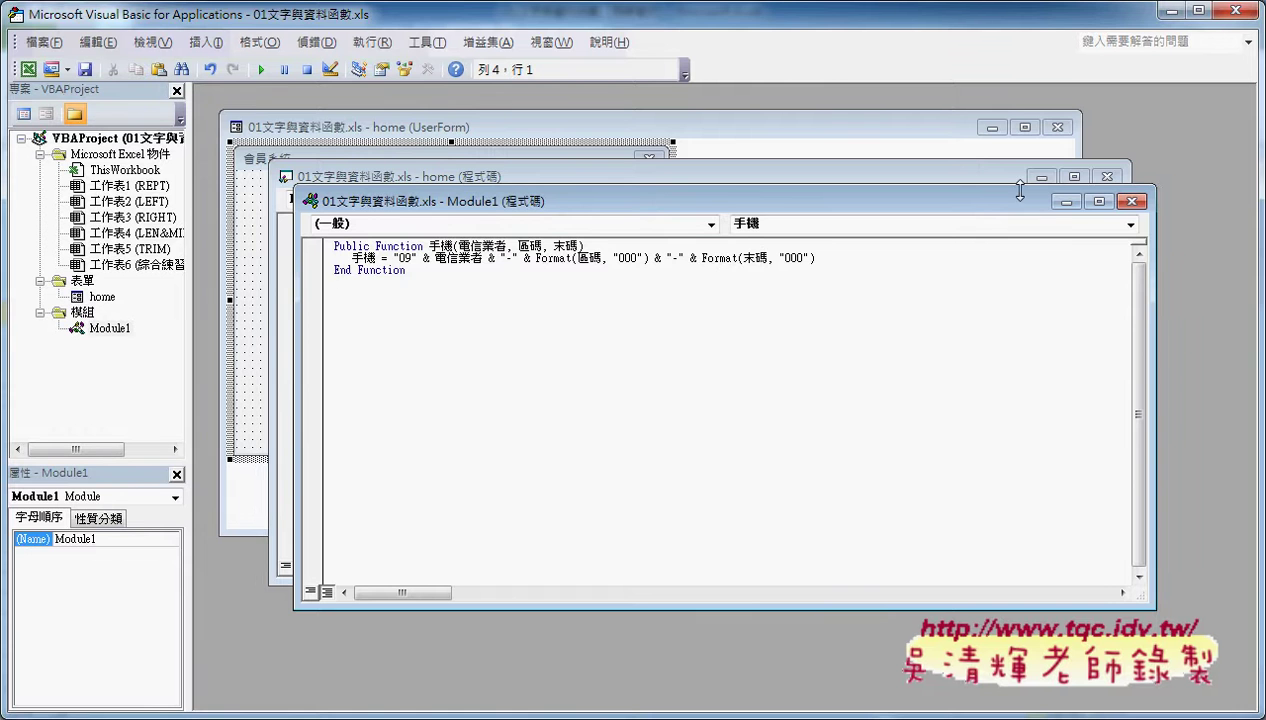
click(1131, 202)
click(1106, 177)
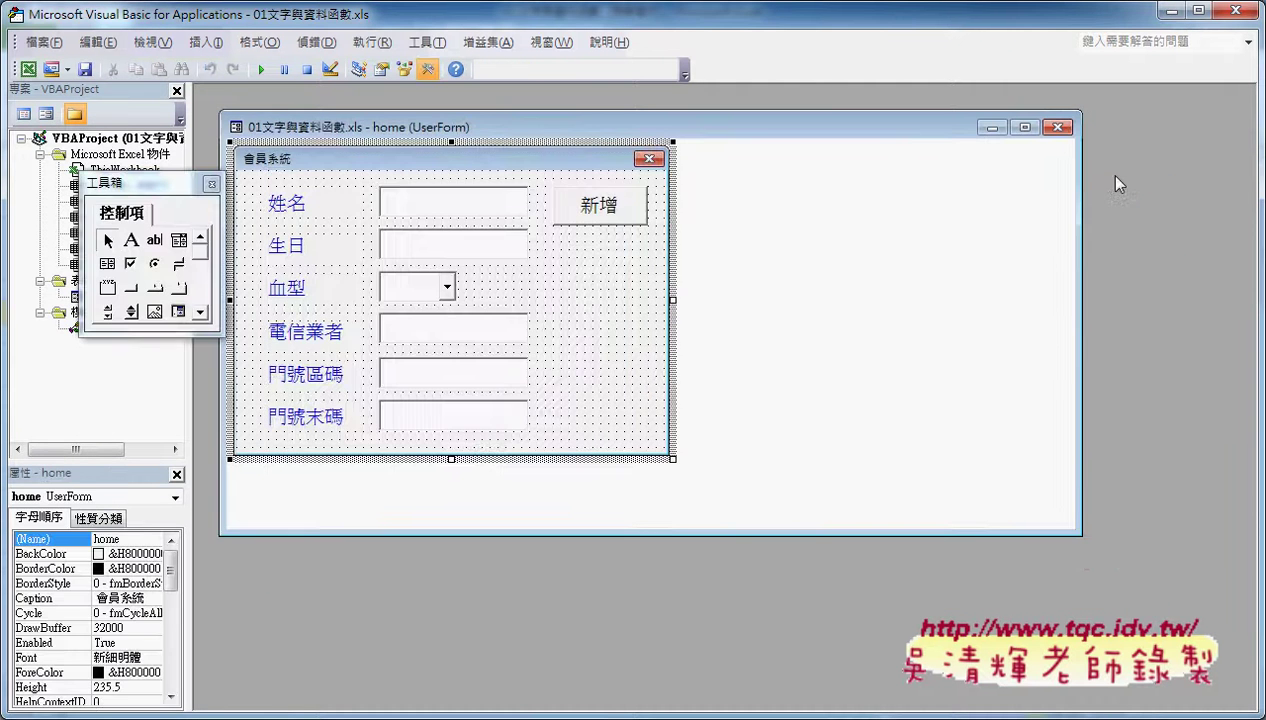
click(1057, 128)
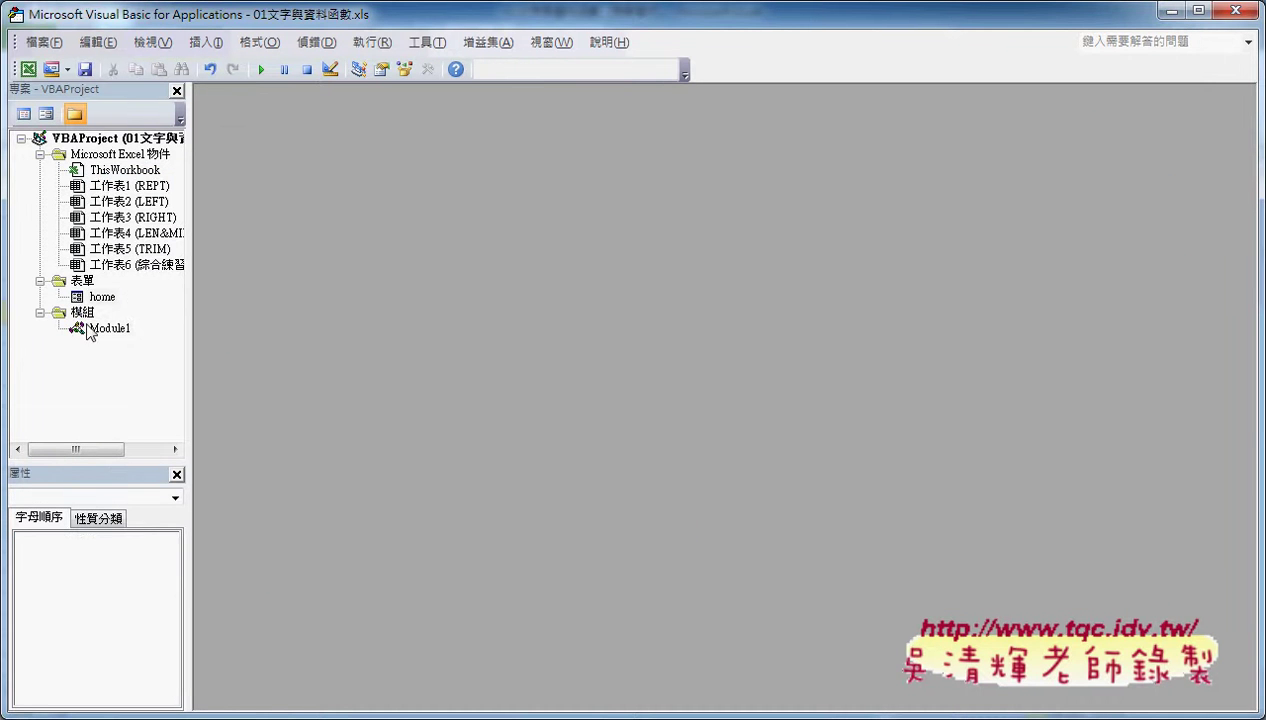
click(90, 329)
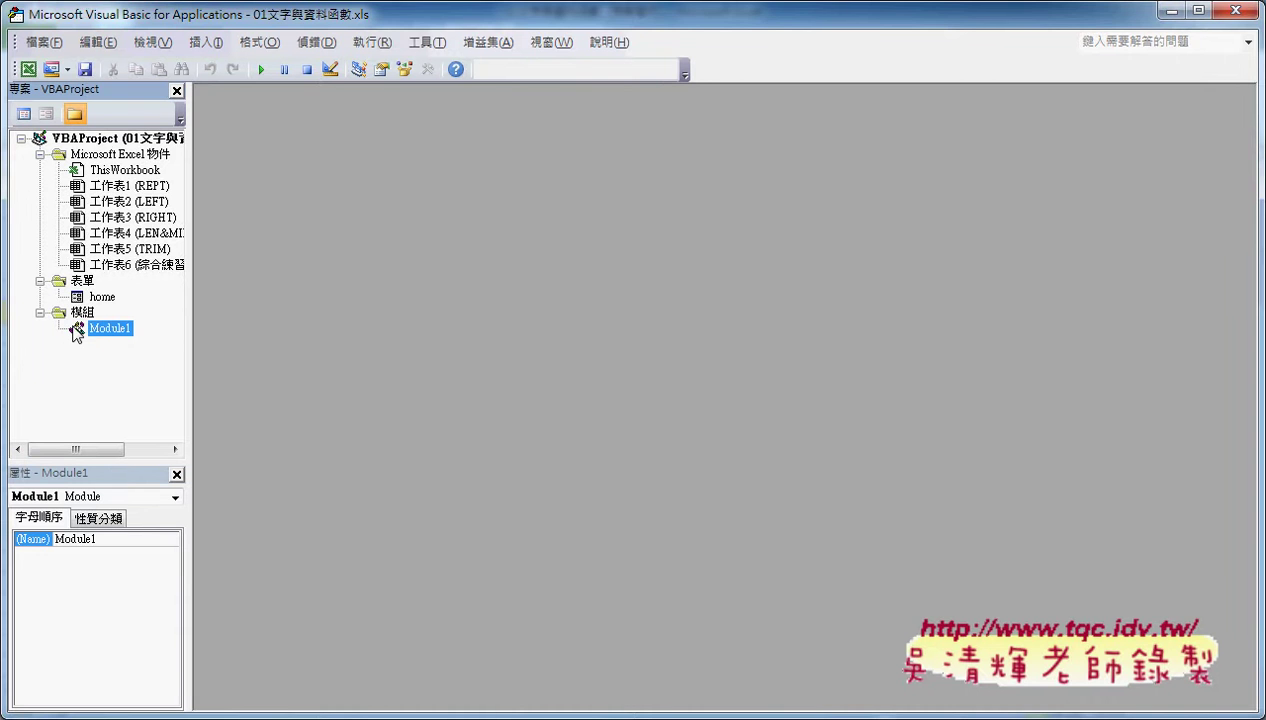
drag(74, 333, 82, 340)
drag(125, 345, 122, 348)
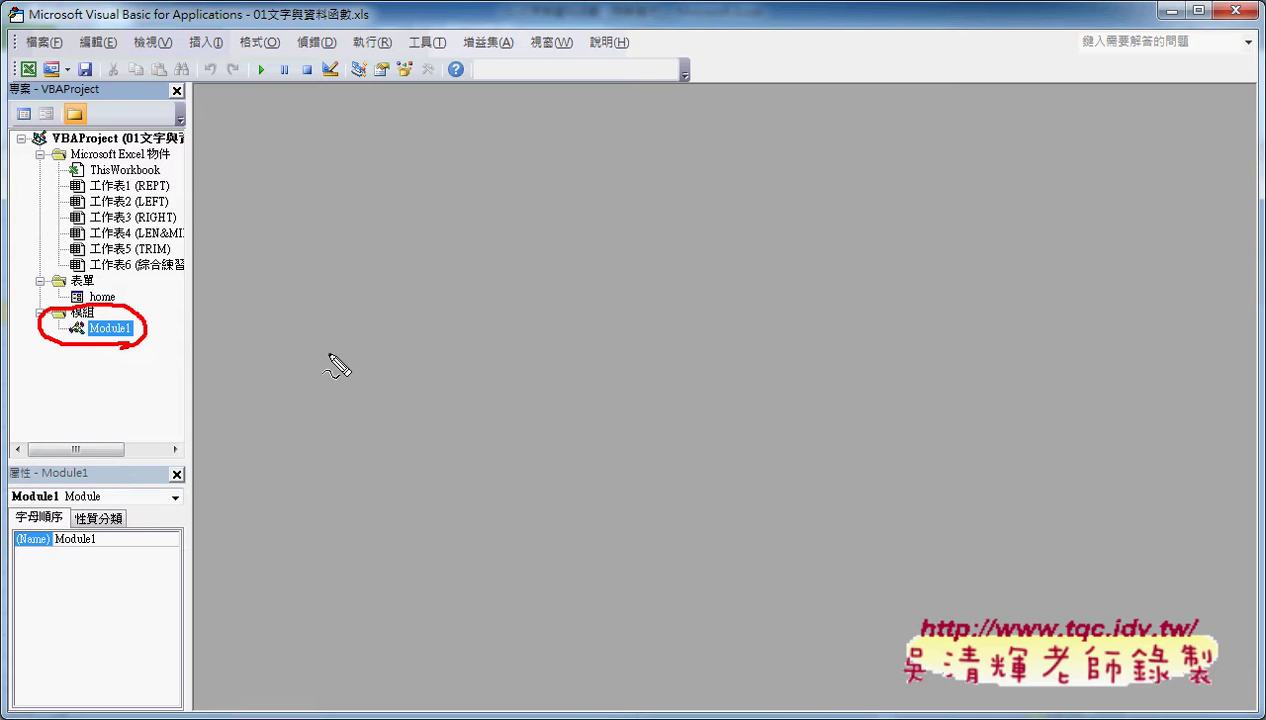
mouse_move(338, 354)
mouse_down()
mouse_move(163, 324)
mouse_move(176, 343)
mouse_up()
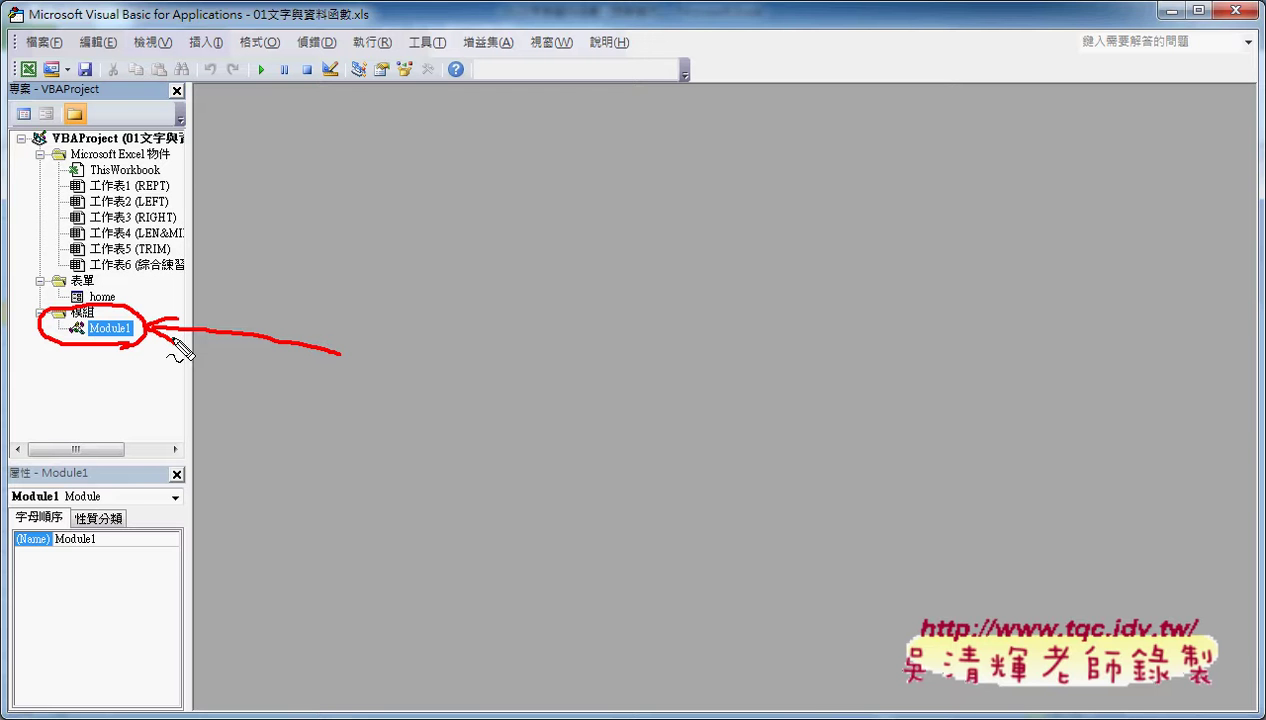
key(Escape)
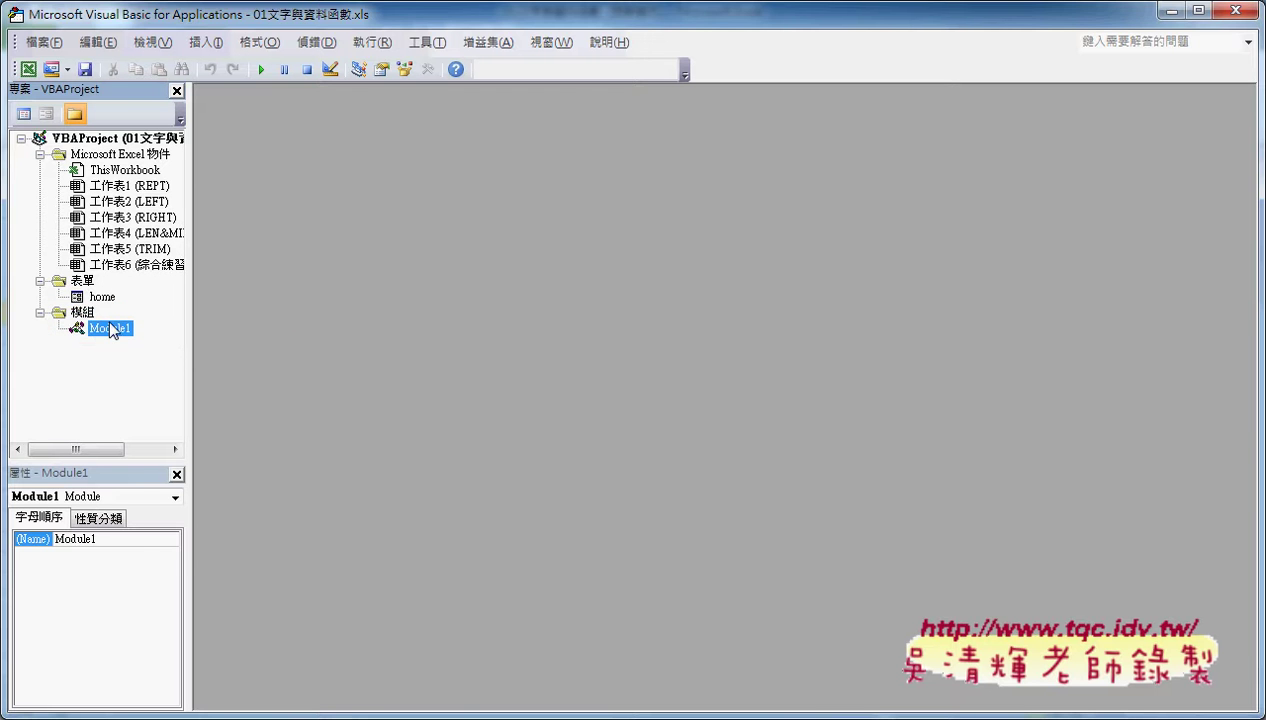
Remove Module1 without exporting, insert a fresh empty module, and return to Google Docs
right_click(112, 327)
click(190, 473)
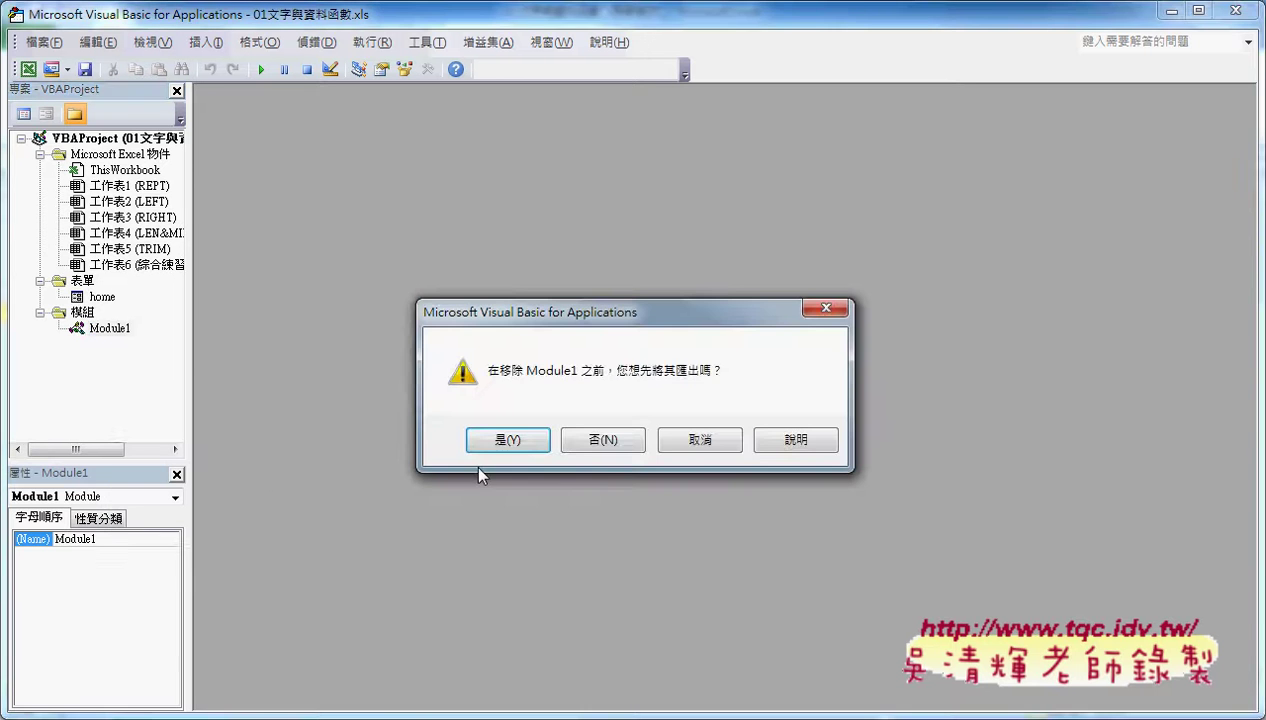
click(594, 439)
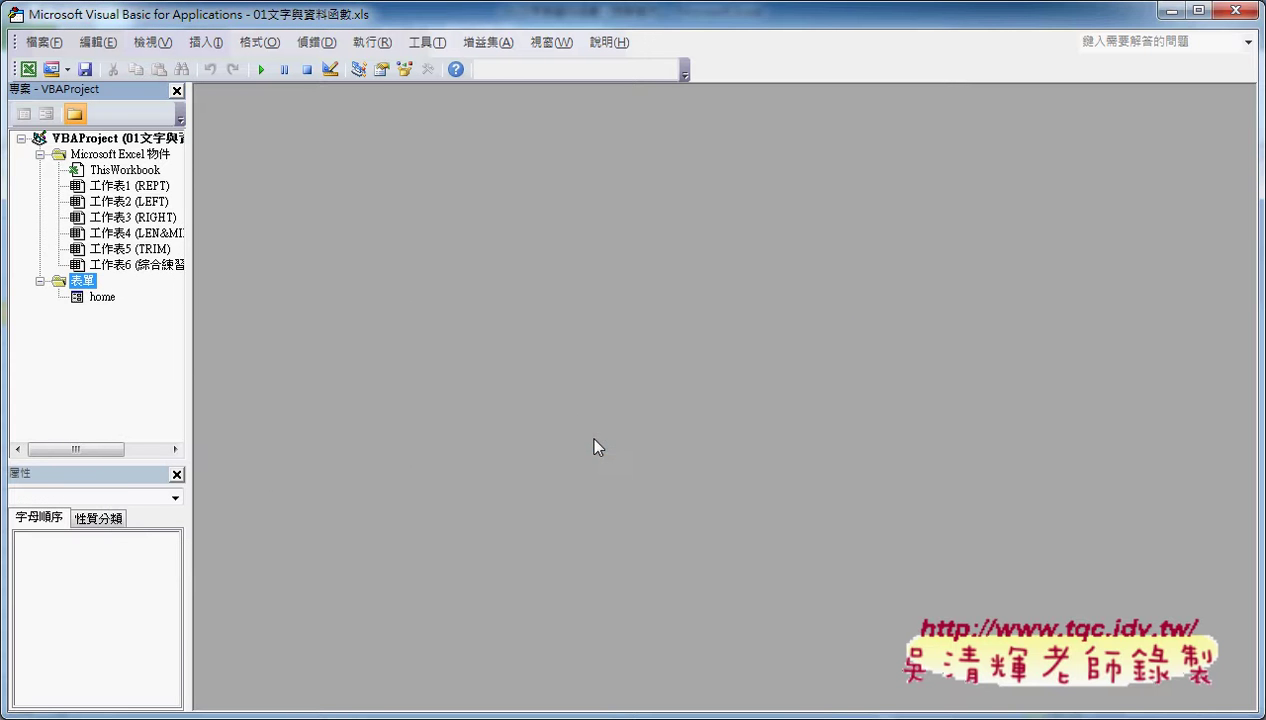
right_click(124, 140)
mouse_move(200, 221)
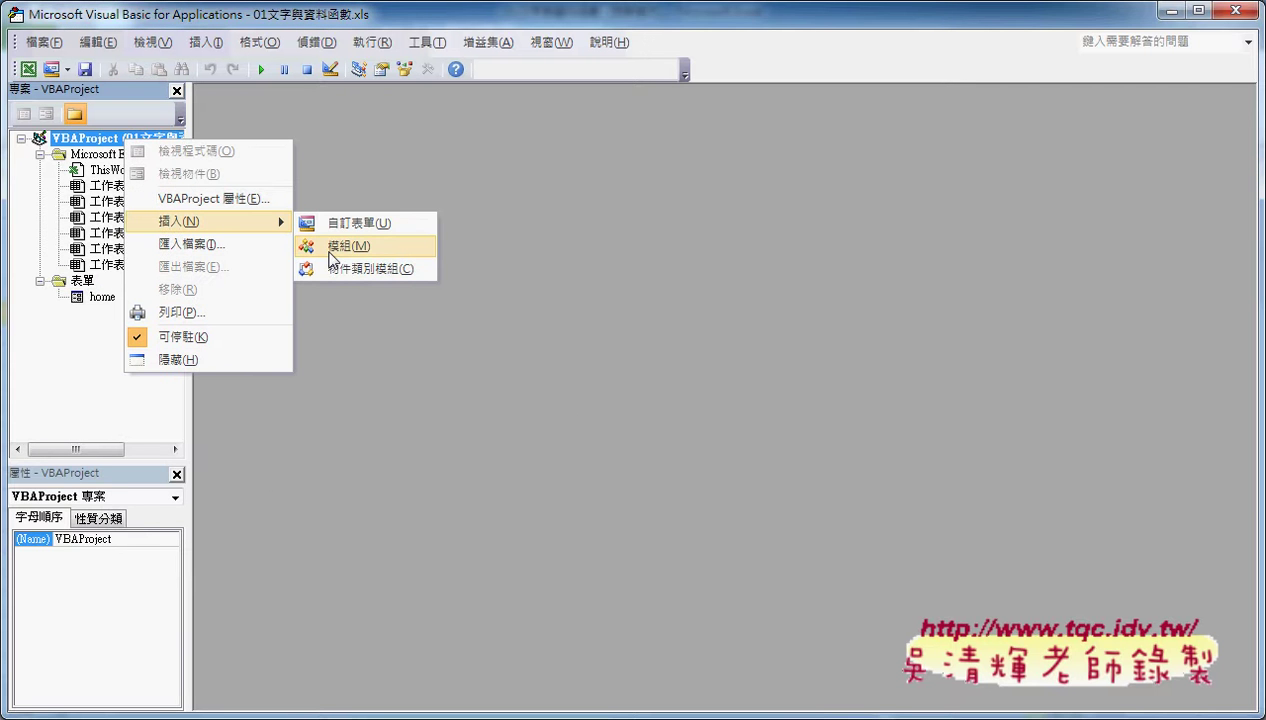
click(345, 246)
double_click(380, 249)
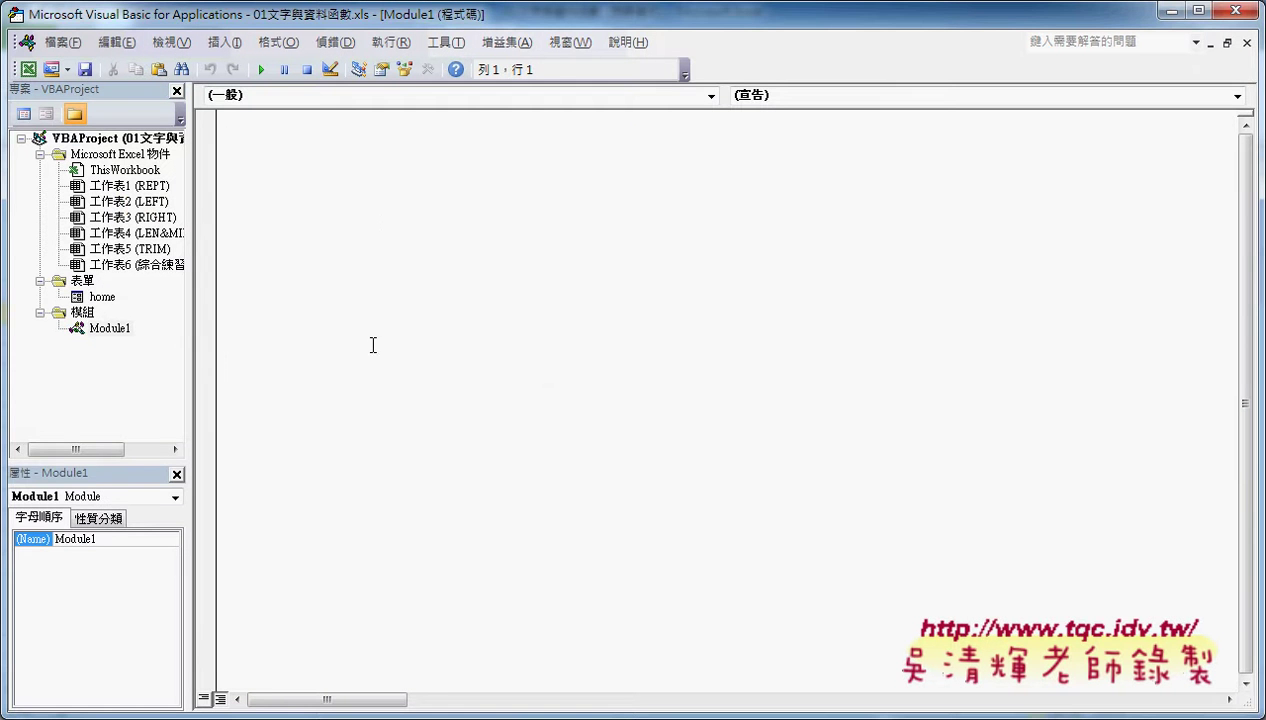
key(alt+Tab)
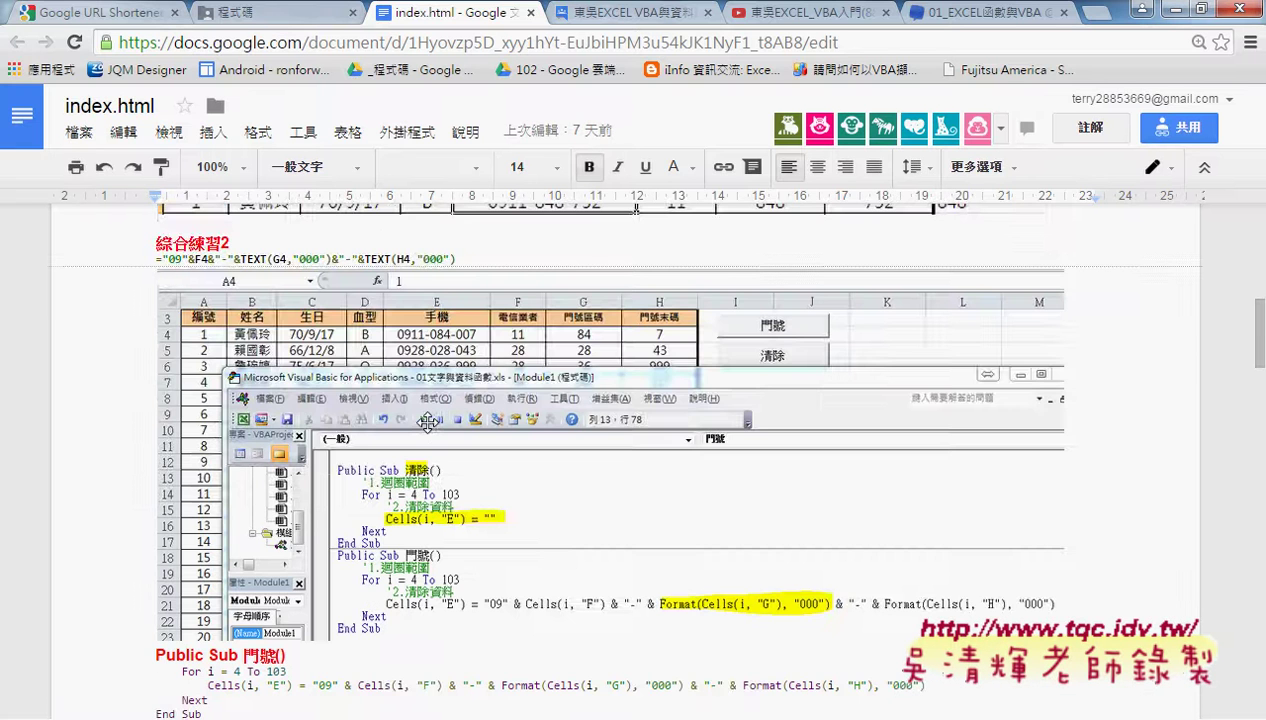
Select the 門號 and 清除 sub code in the notes and bring up the empty Module1
scroll(427, 421, down, 3)
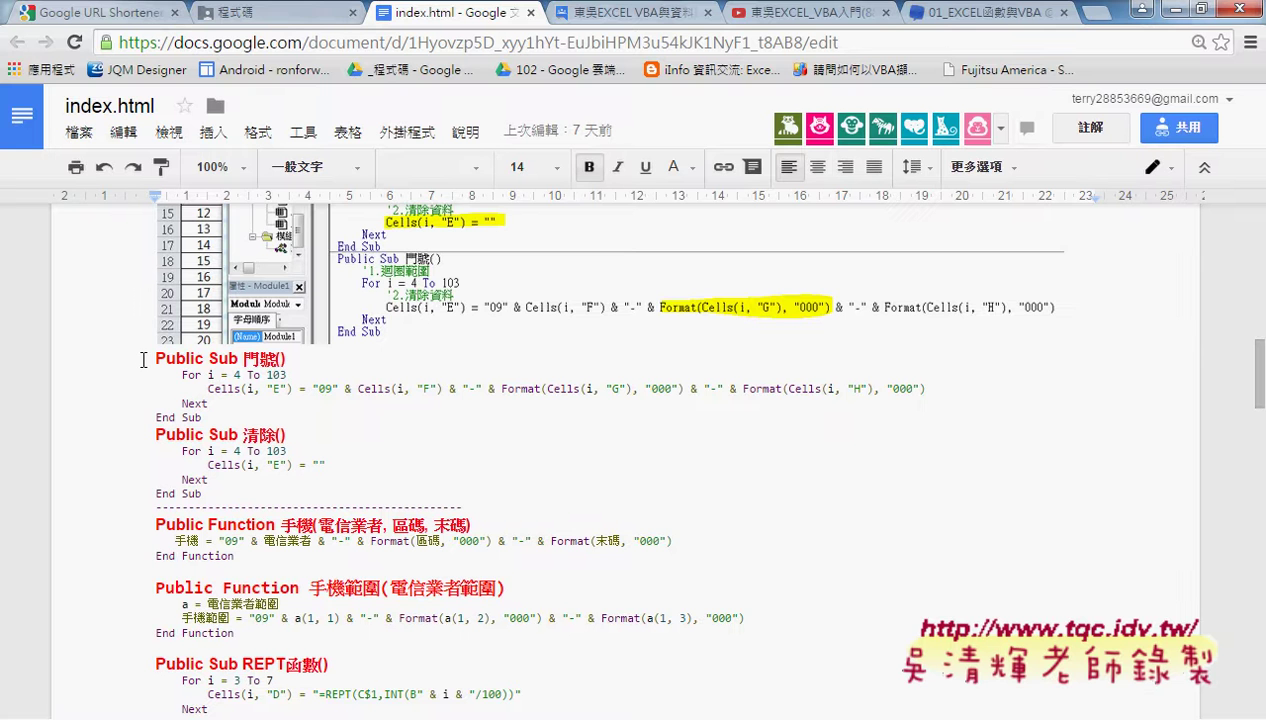
drag(155, 361, 224, 425)
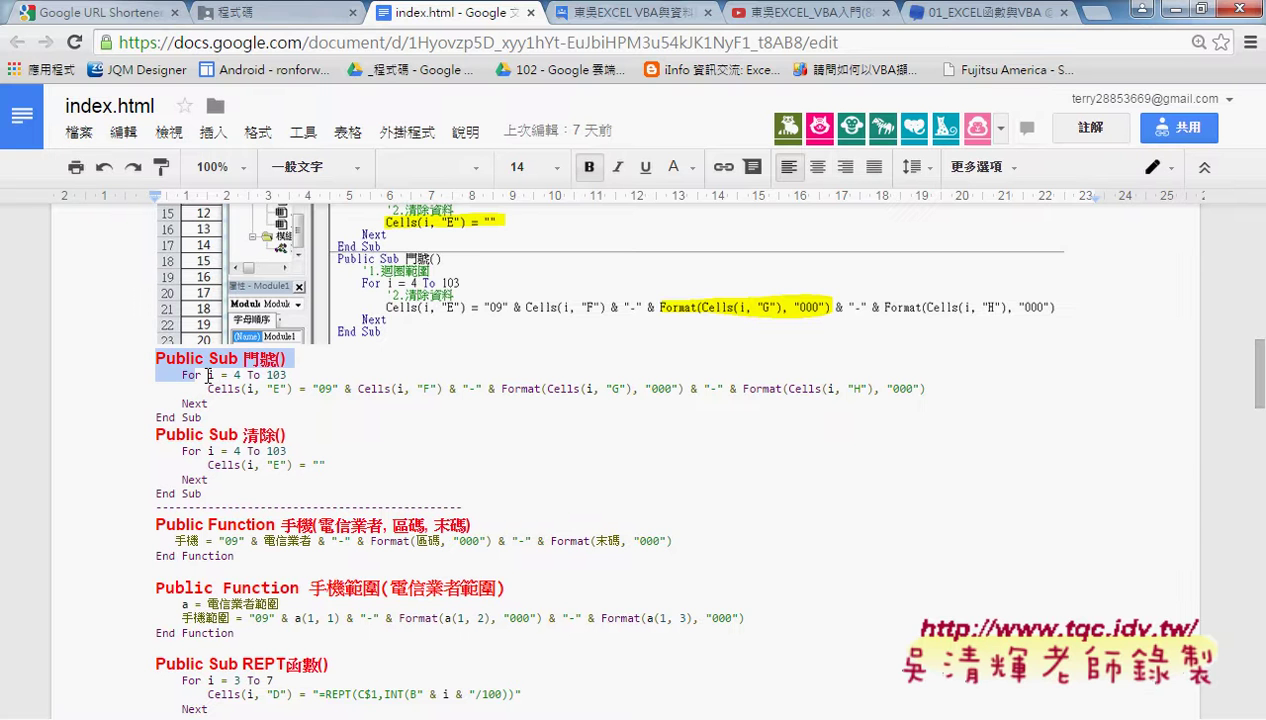
click(283, 358)
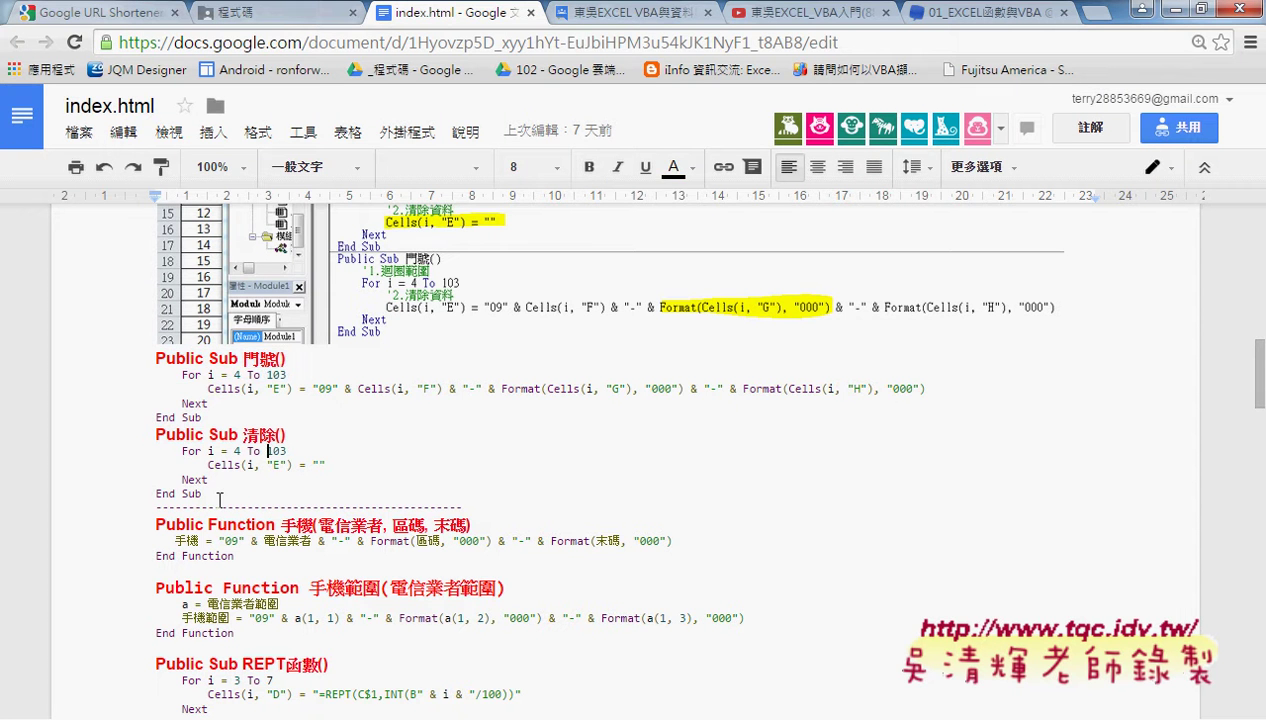
drag(202, 493, 143, 363)
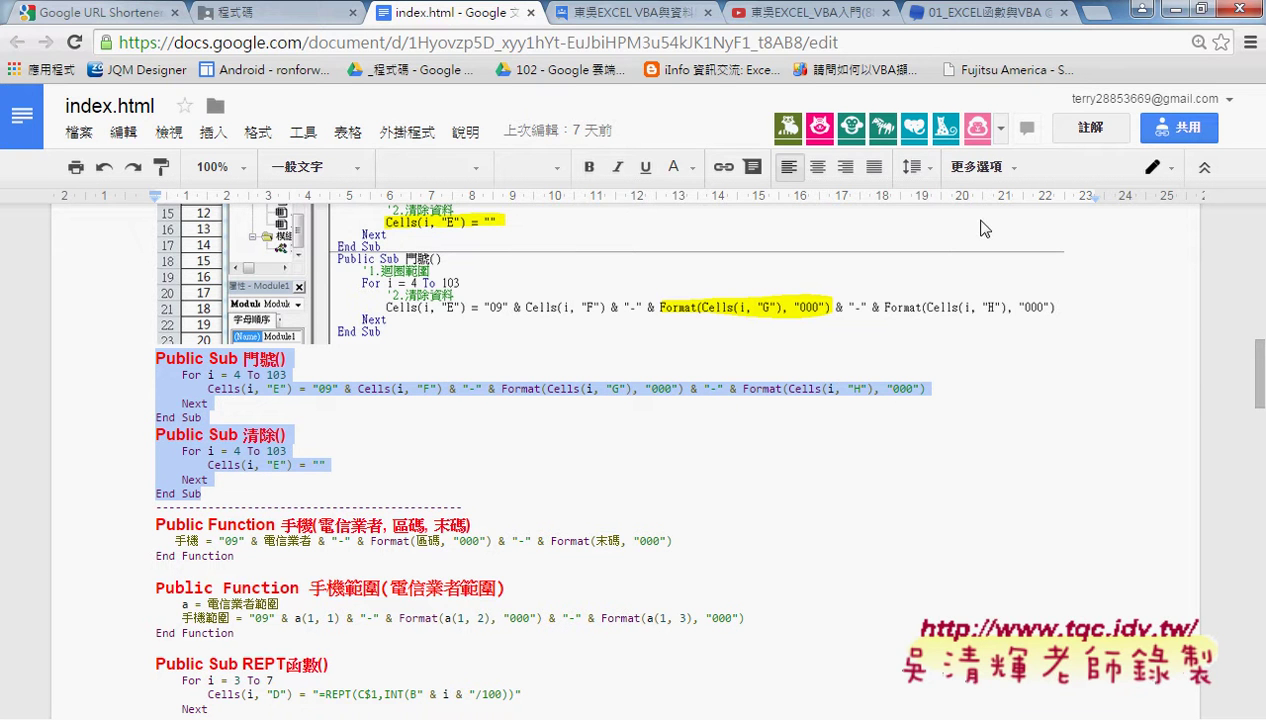
click(1163, 9)
right_click(408, 171)
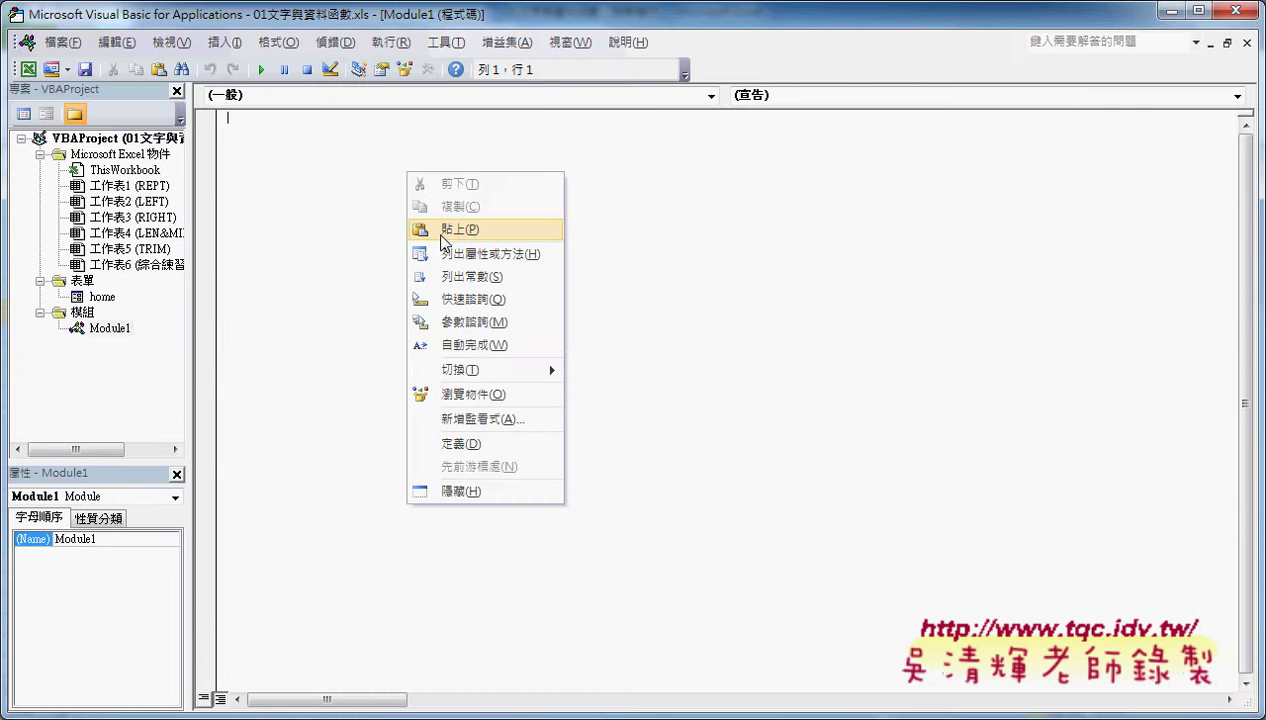
Paste the 門號 and 清除 subs into Module1 and narrow the editor beside the worksheet
click(445, 229)
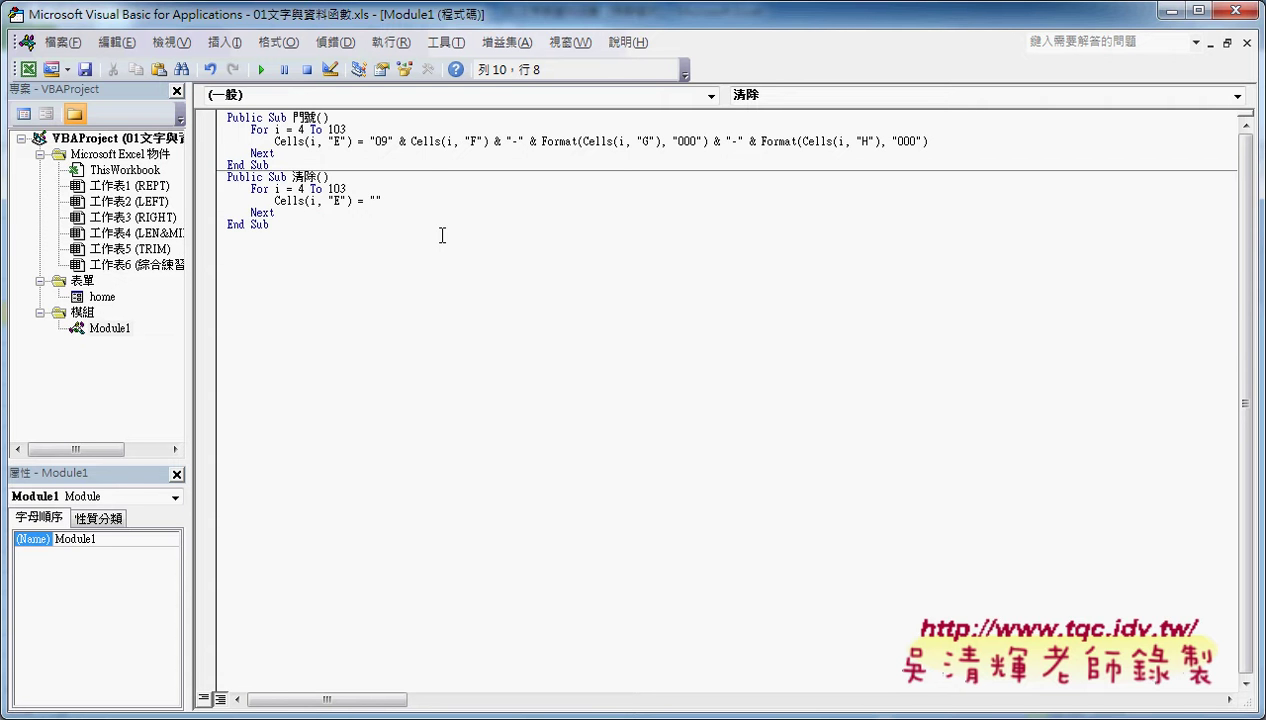
mouse_move(185, 14)
mouse_down()
mouse_move(266, 55)
mouse_move(223, 48)
mouse_up()
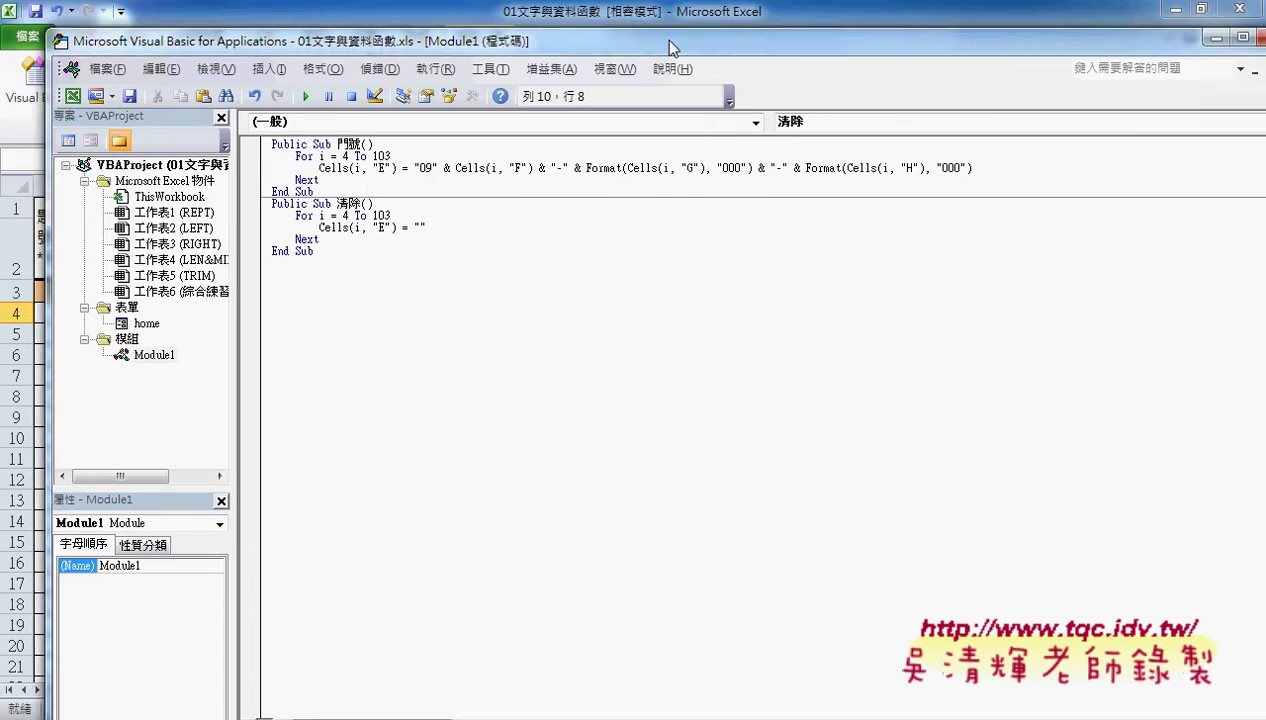
drag(669, 47, 579, 42)
drag(277, 274, 182, 138)
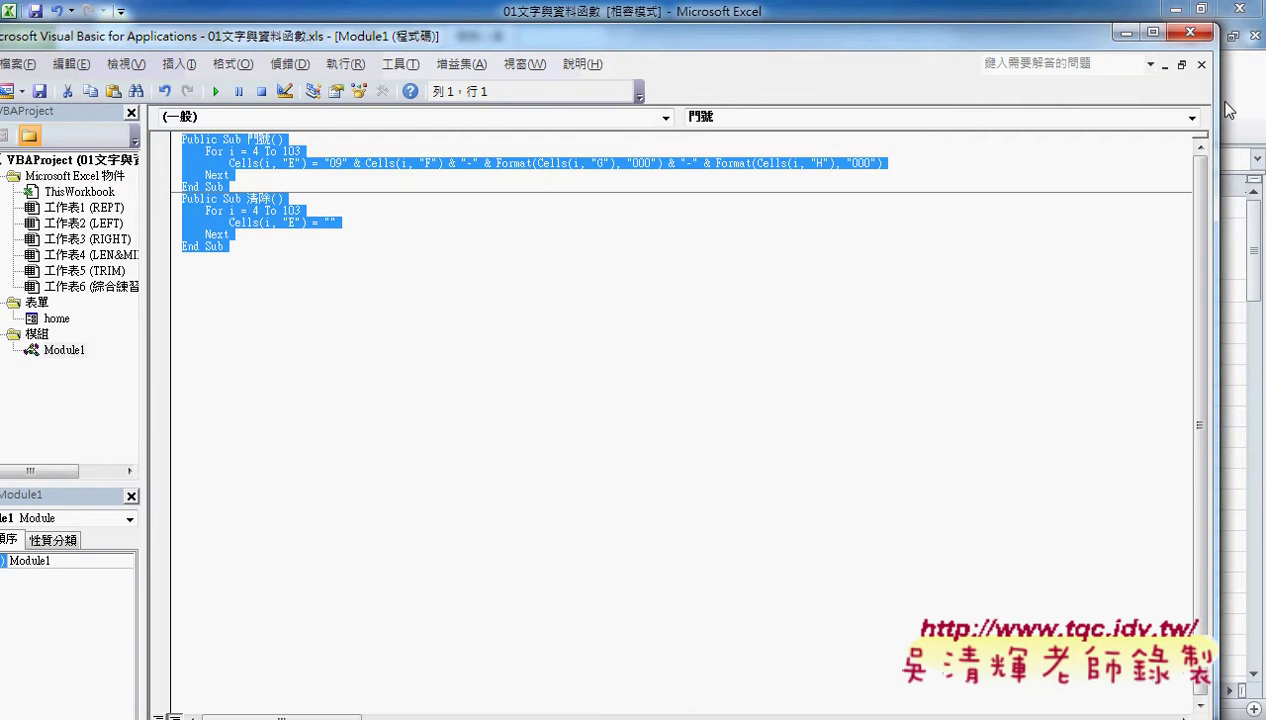
drag(1214, 110, 634, 125)
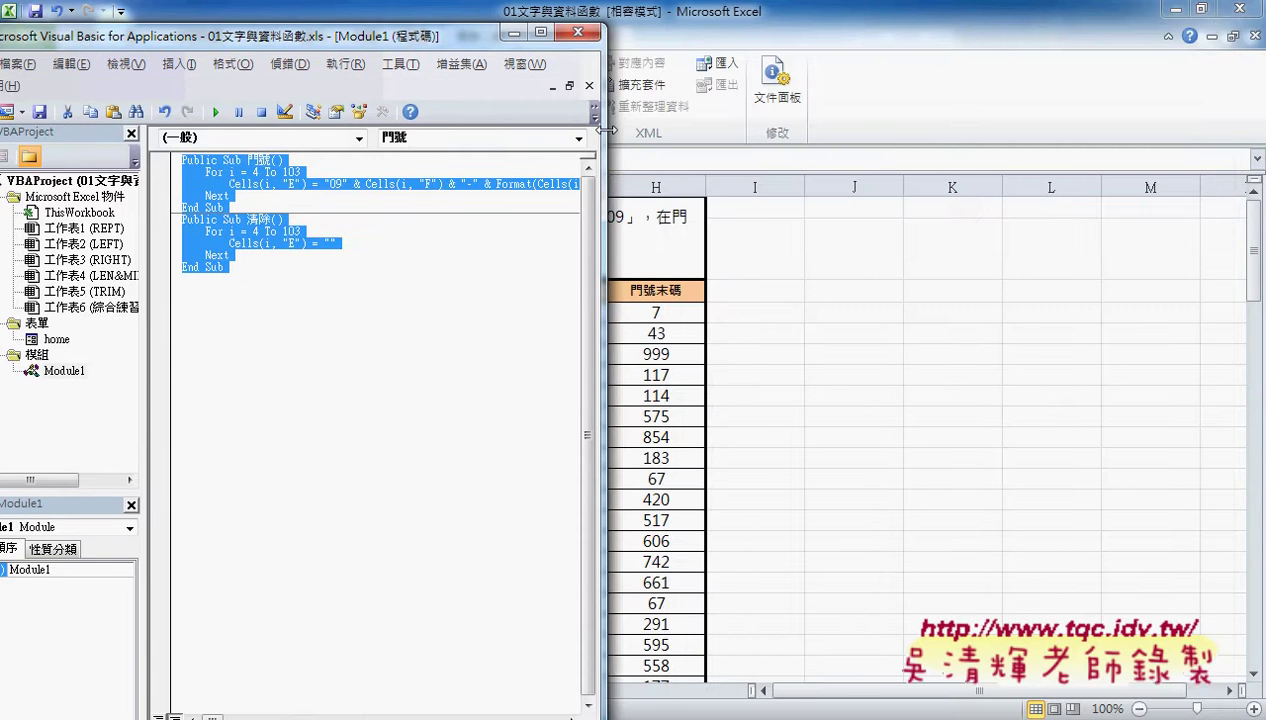
Place the VBA editor beside the table and annotate the Cells line and Run button
mouse_move(364, 41)
mouse_down()
mouse_move(1019, 45)
mouse_move(921, 45)
mouse_up()
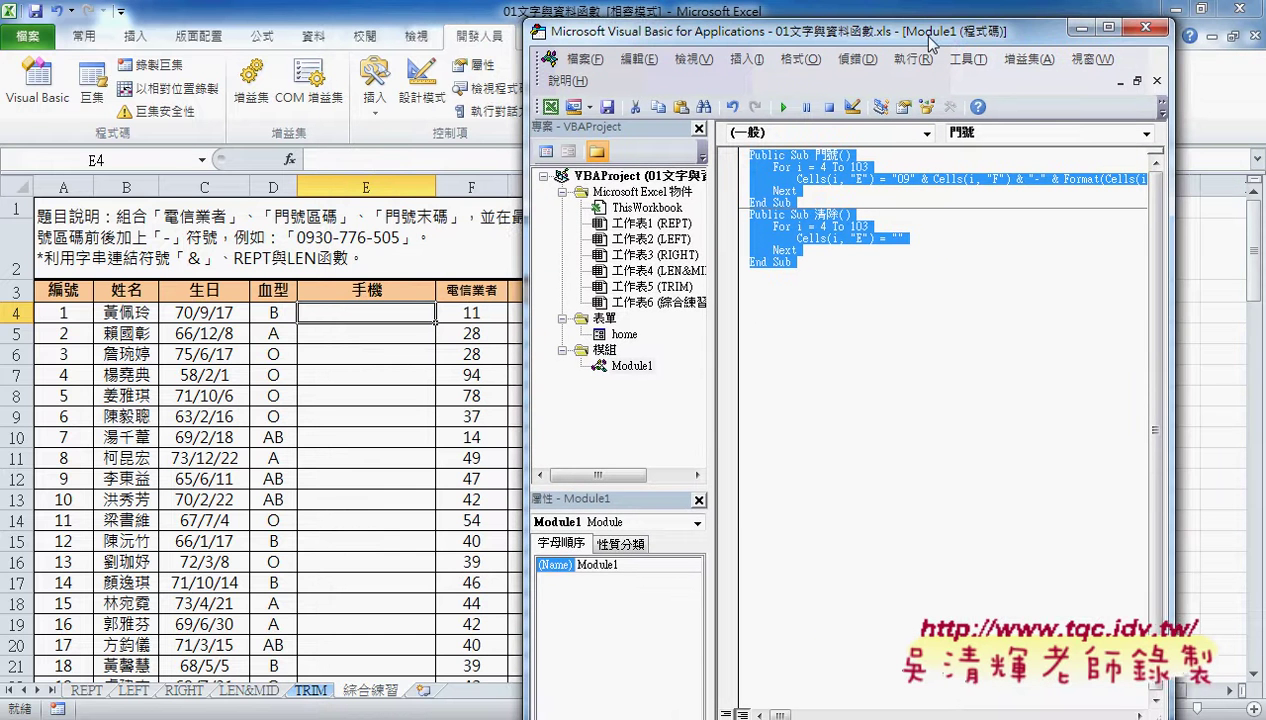
mouse_move(651, 28)
mouse_down()
mouse_move(660, 119)
mouse_move(618, 121)
mouse_move(618, 50)
mouse_up()
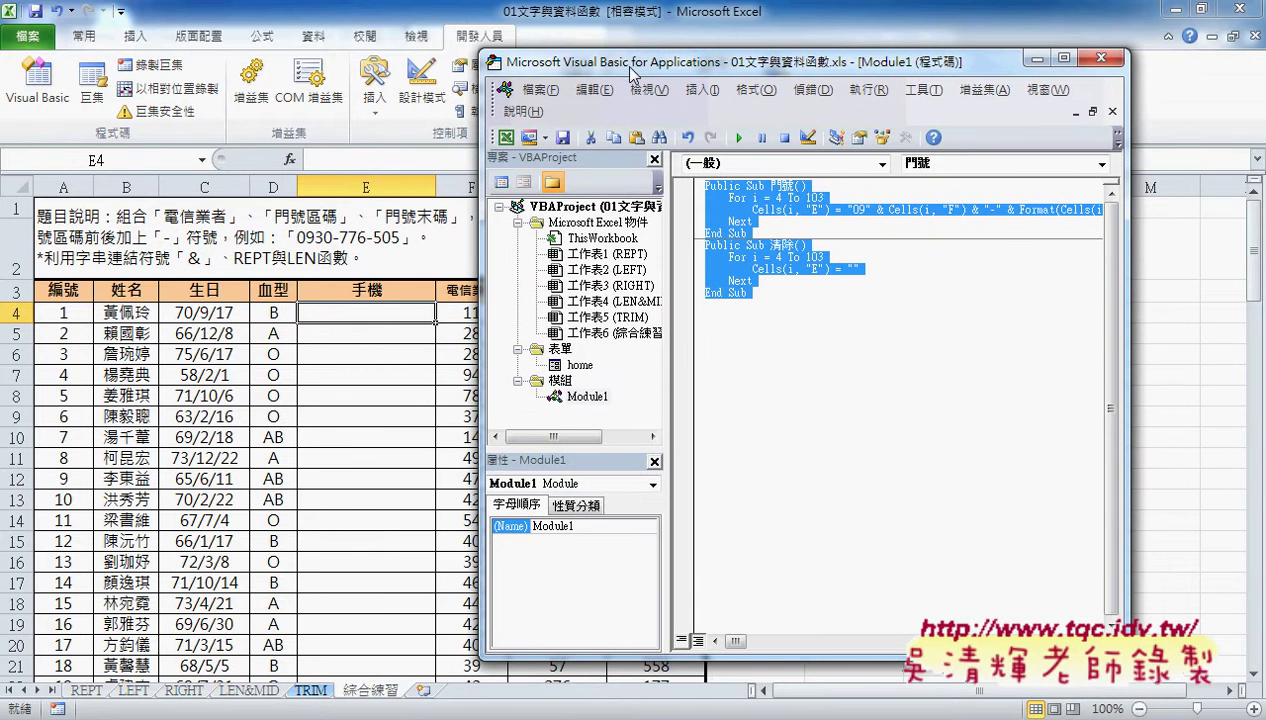
click(800, 210)
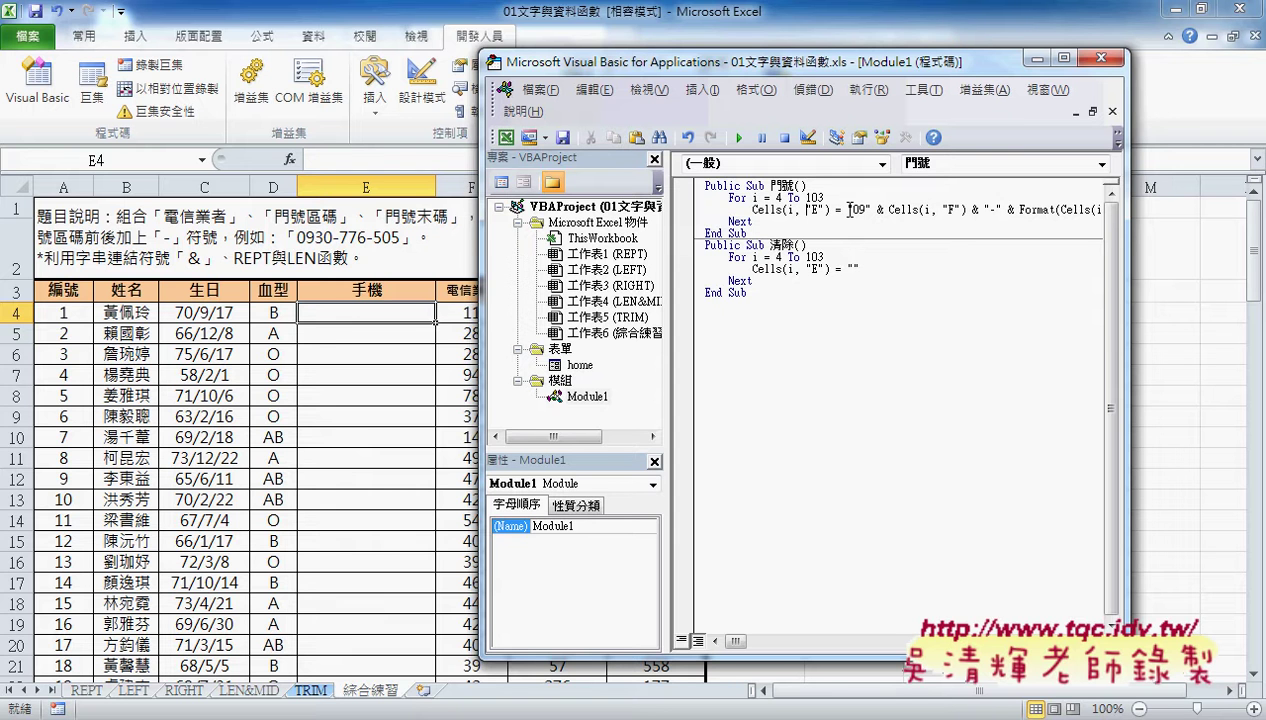
click(795, 269)
drag(775, 204, 771, 214)
mouse_move(720, 142)
mouse_down()
mouse_move(760, 132)
mouse_move(720, 150)
mouse_up()
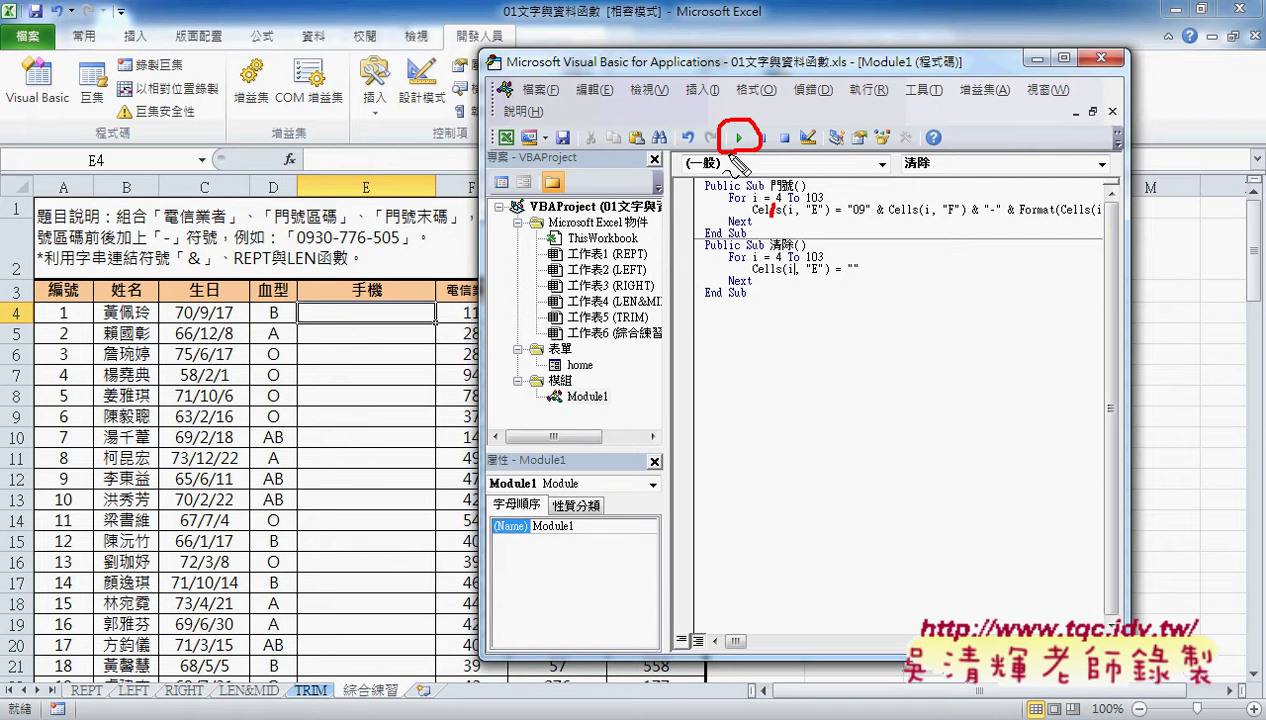
mouse_move(692, 206)
mouse_down()
mouse_move(676, 212)
mouse_move(710, 152)
mouse_up()
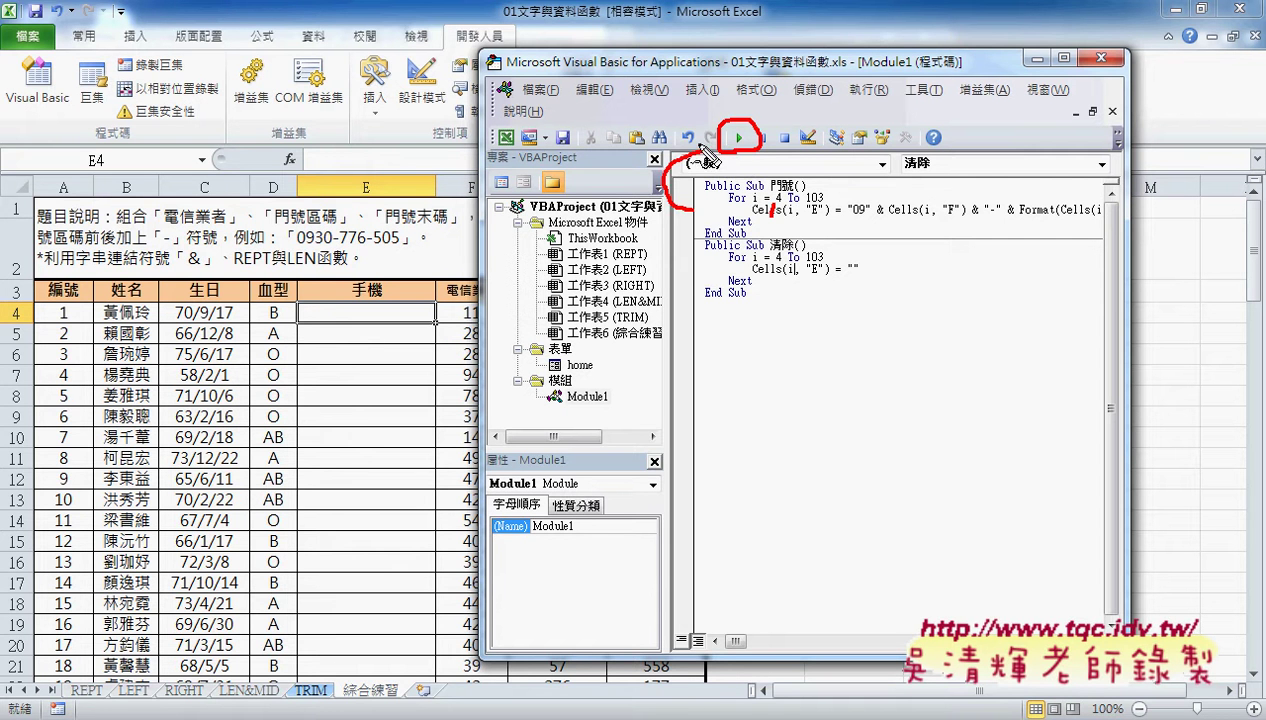
key(Escape)
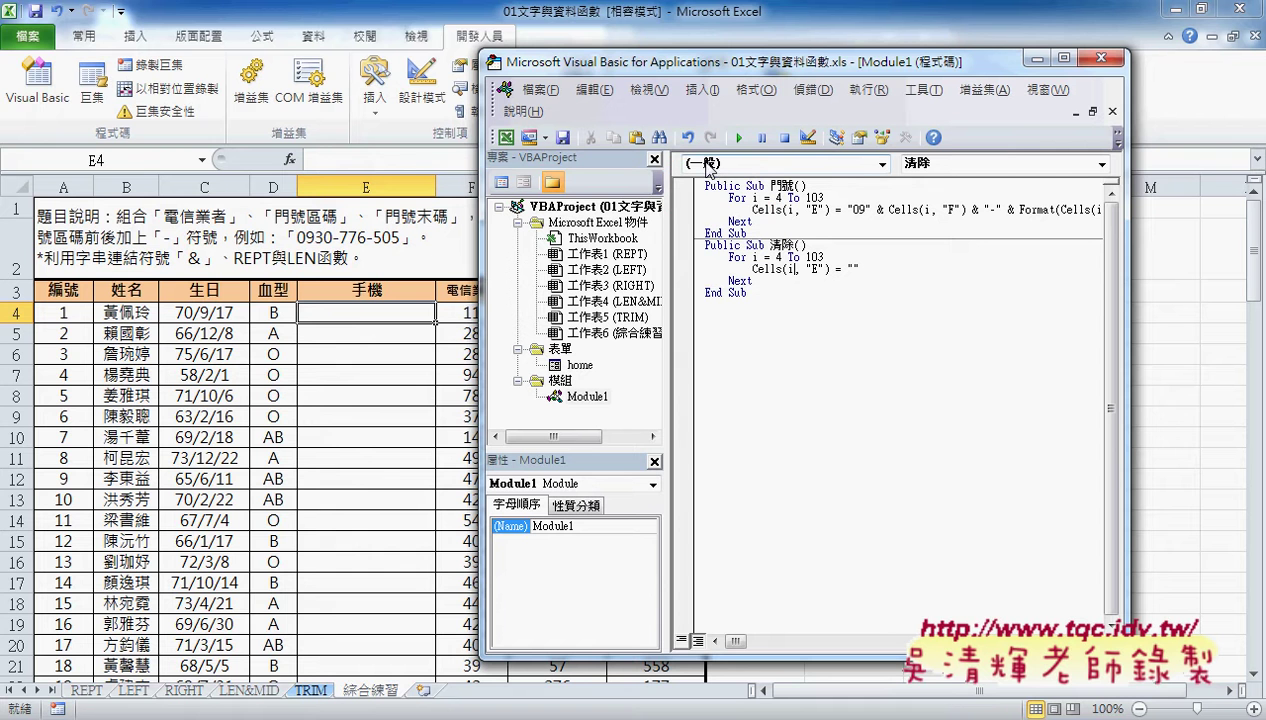
click(822, 207)
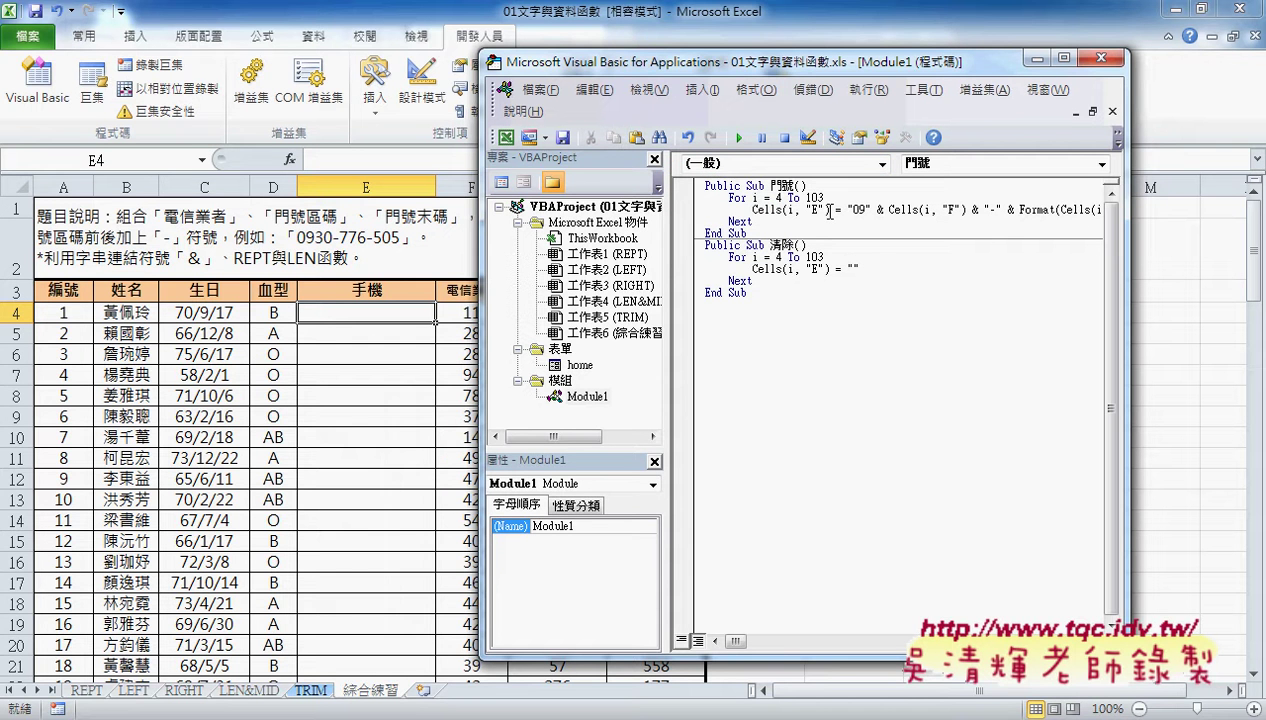
mouse_move(772, 186)
mouse_down()
mouse_move(778, 198)
mouse_move(826, 197)
mouse_up()
click(824, 212)
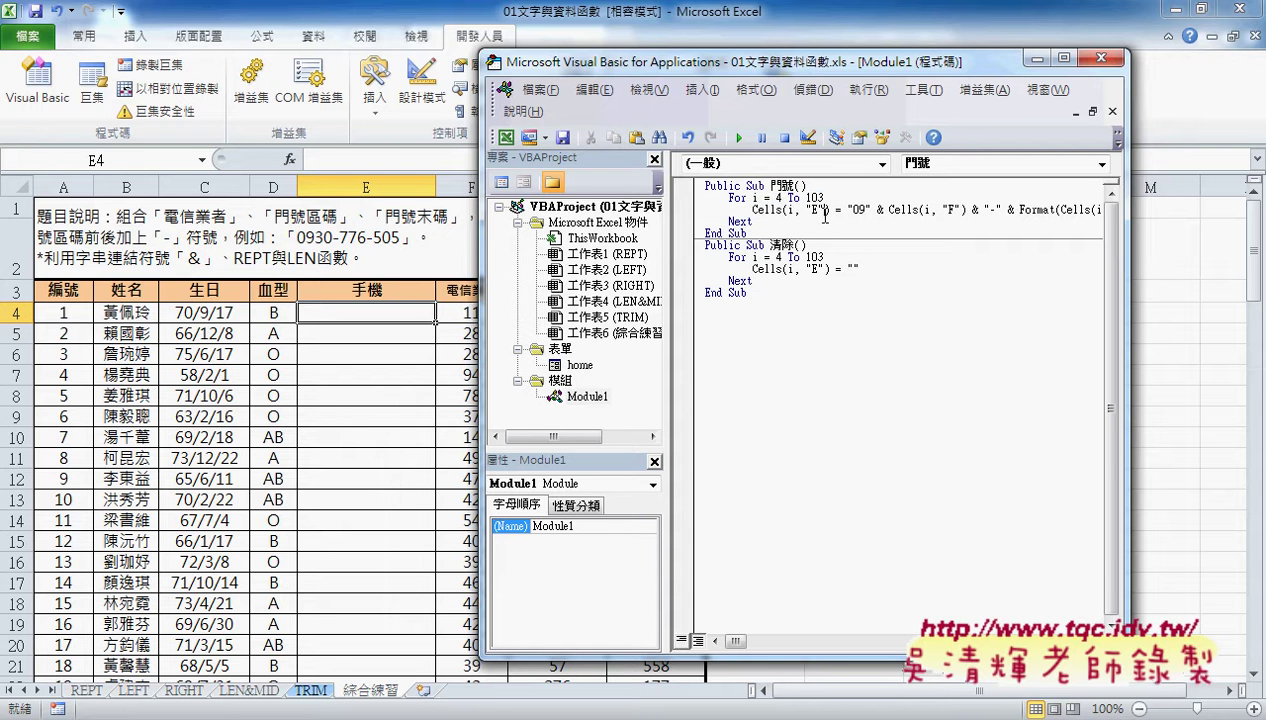
click(741, 140)
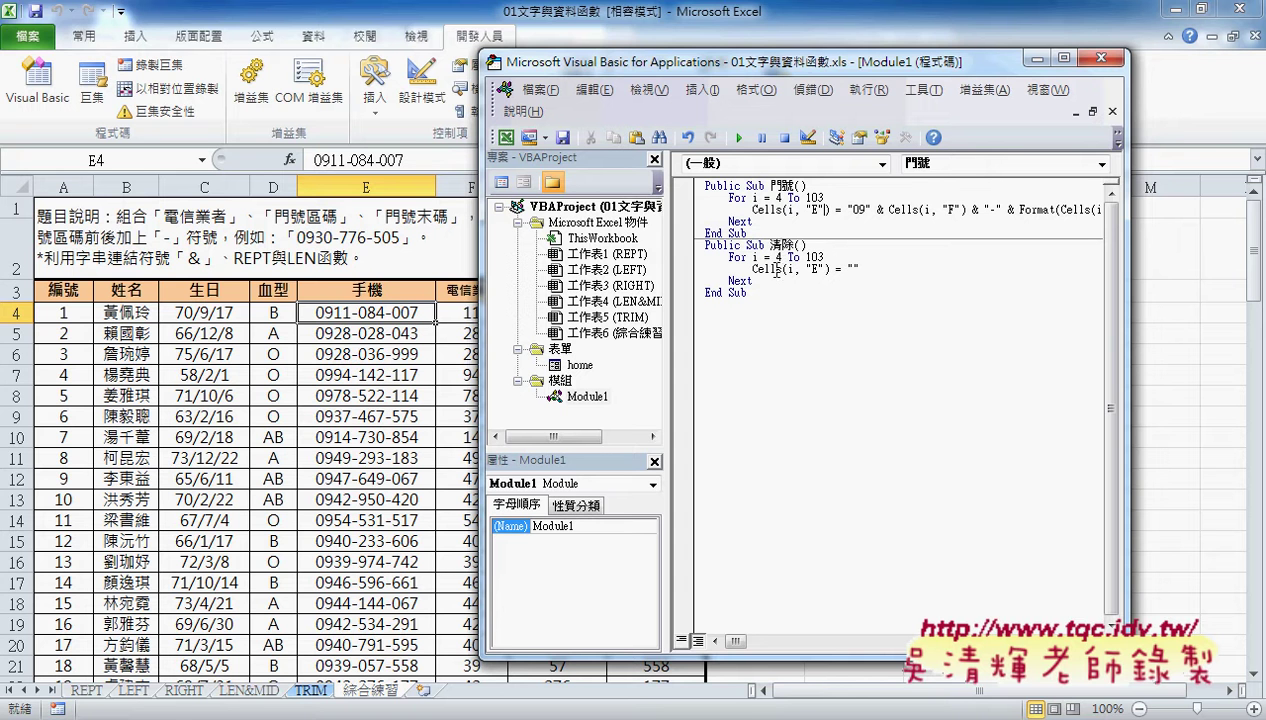
click(775, 271)
Run 清除, refill with 門號, then run 清除 again to empty column E
click(741, 138)
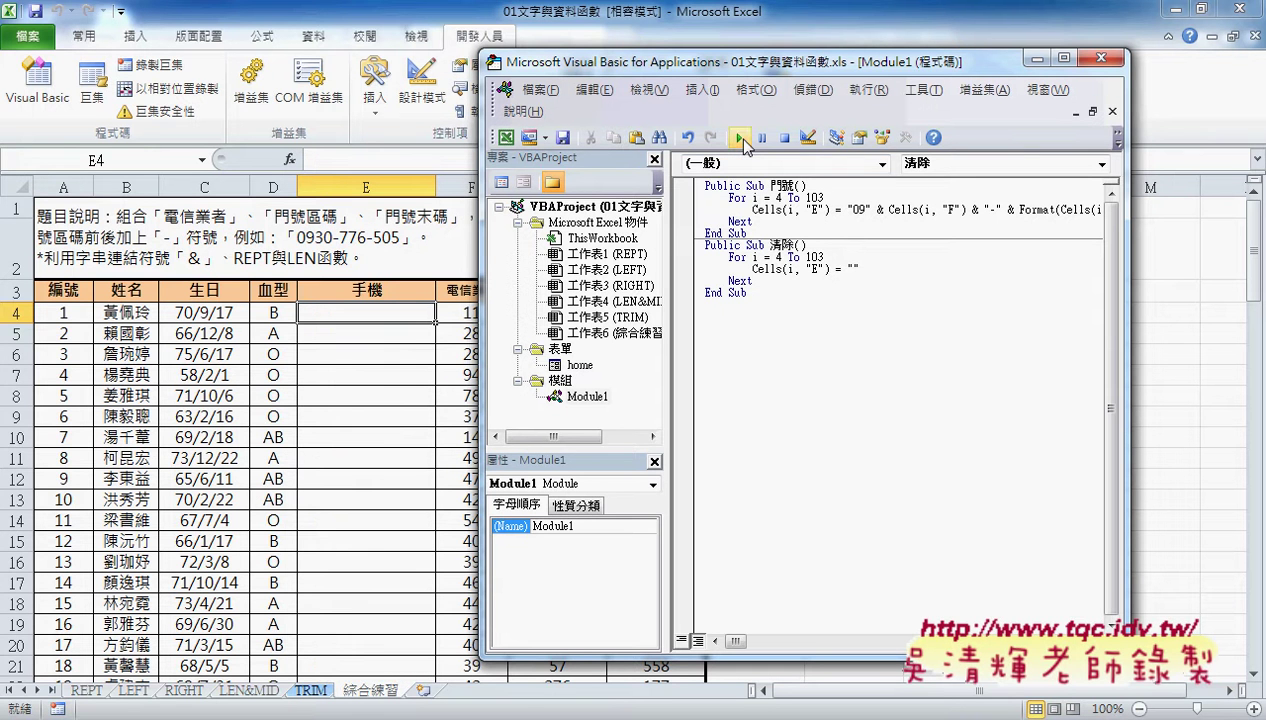
click(782, 200)
click(741, 138)
click(756, 270)
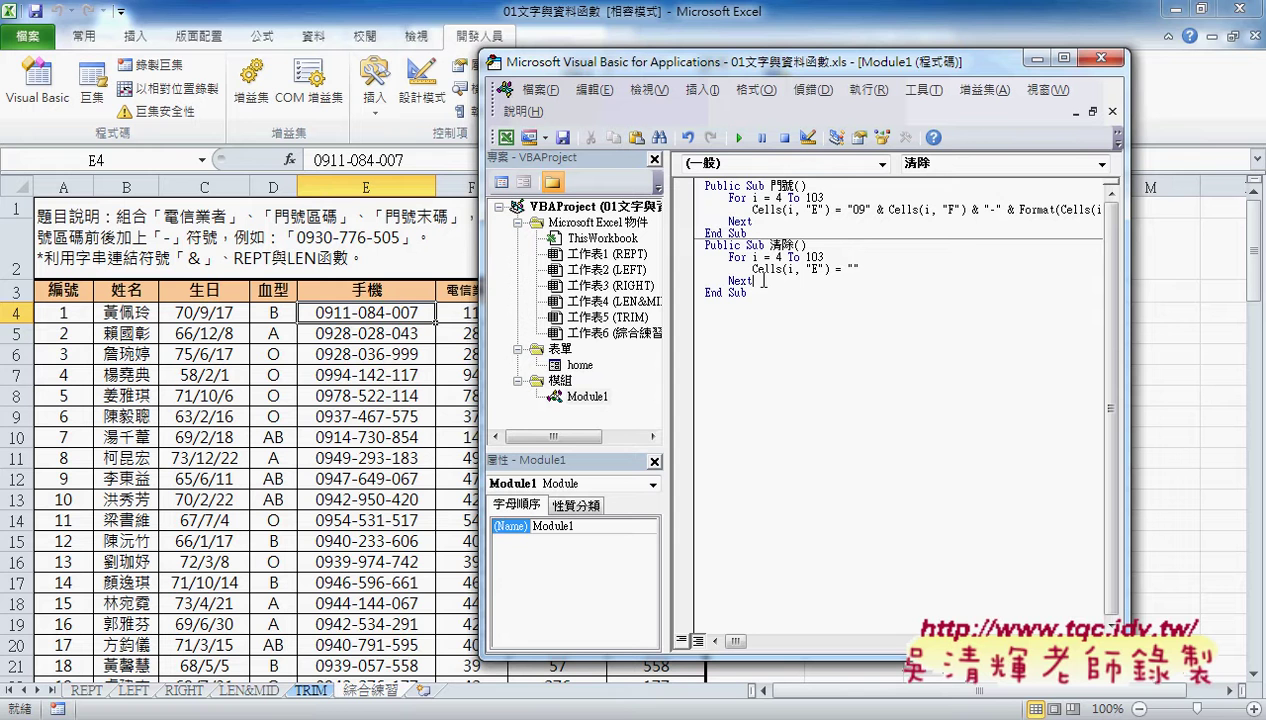
click(741, 140)
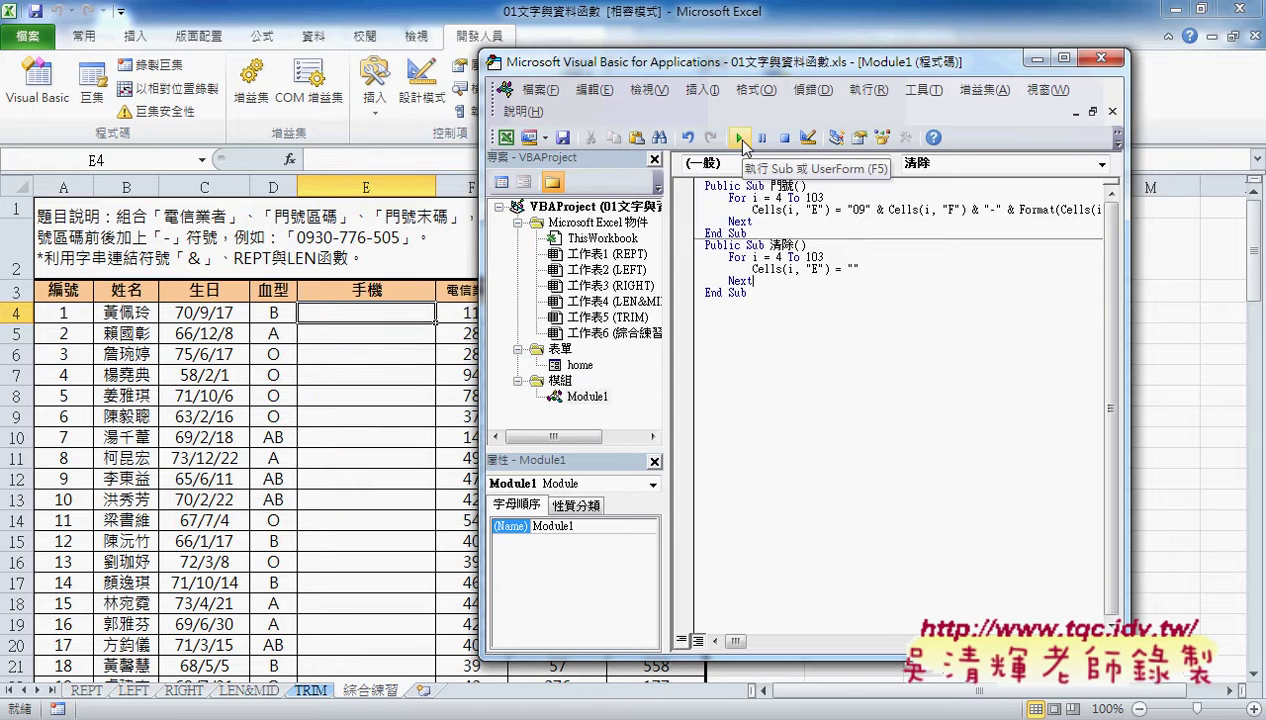
click(741, 140)
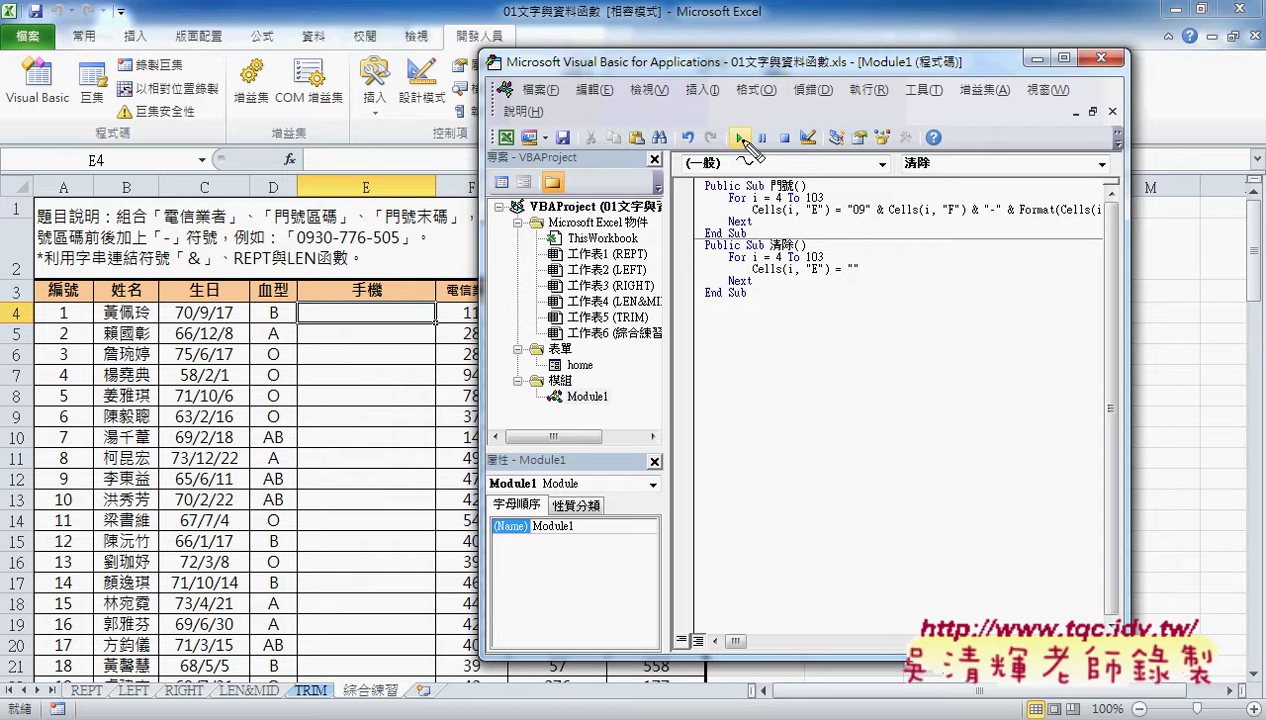
Annotate the two subs and the Visual Basic button, clear the ink, and close the VBA editor
drag(800, 318, 810, 315)
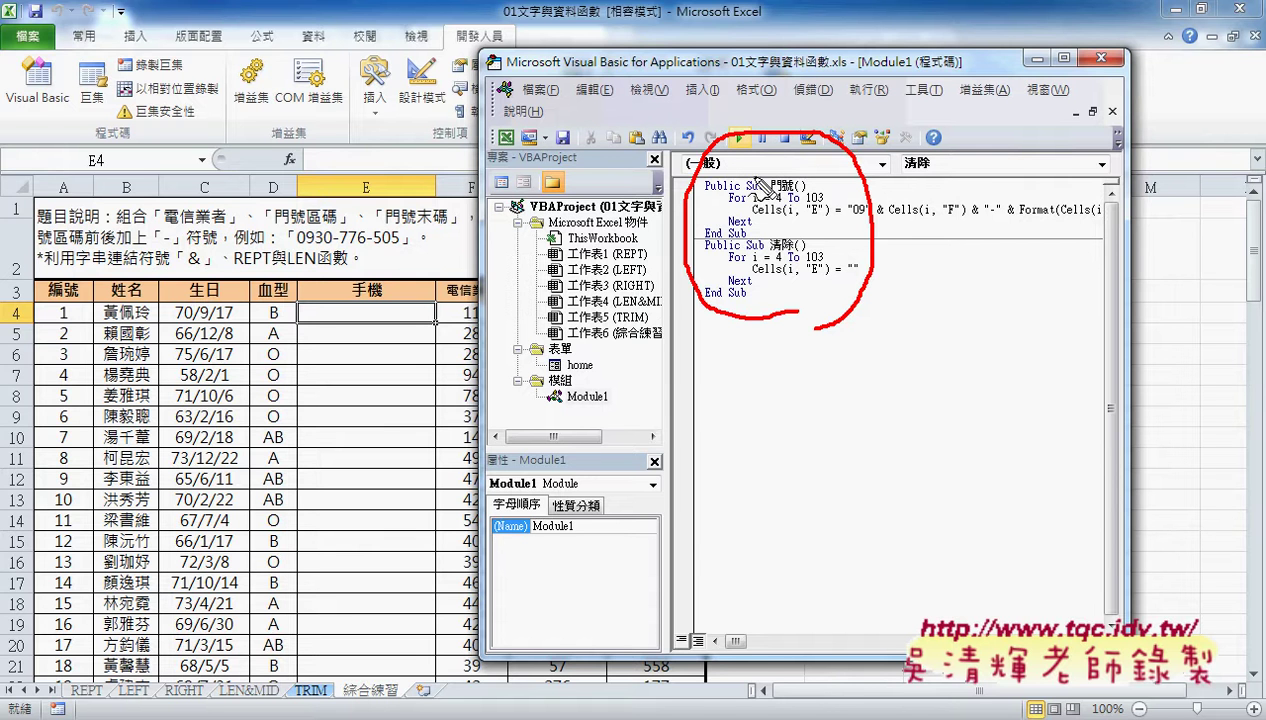
mouse_move(50, 123)
mouse_down()
mouse_move(12, 92)
mouse_move(58, 128)
mouse_up()
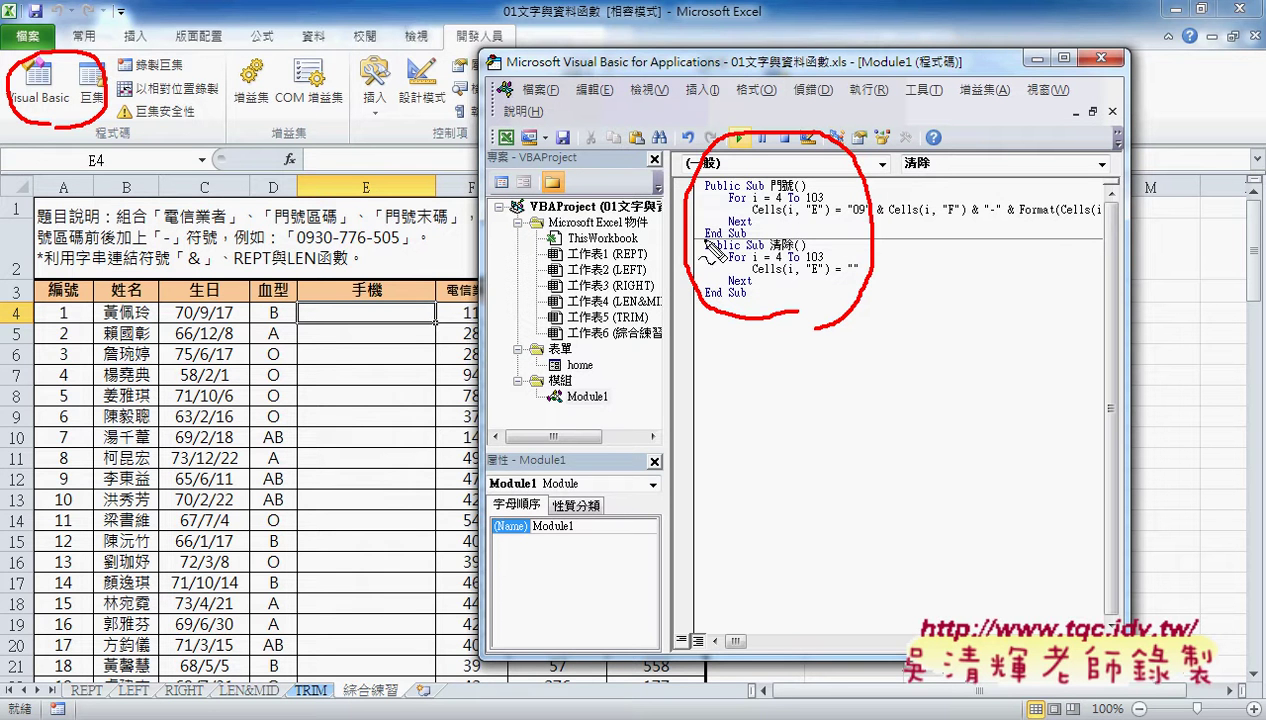
drag(702, 240, 748, 240)
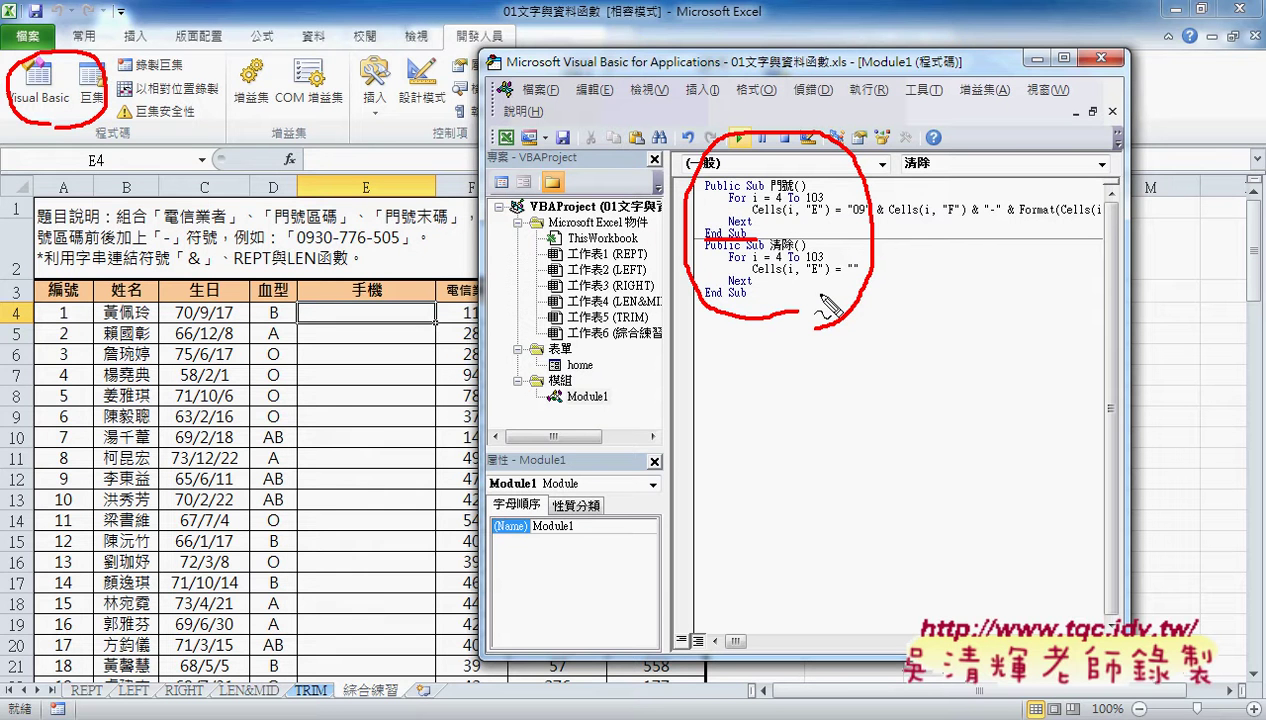
key(Escape)
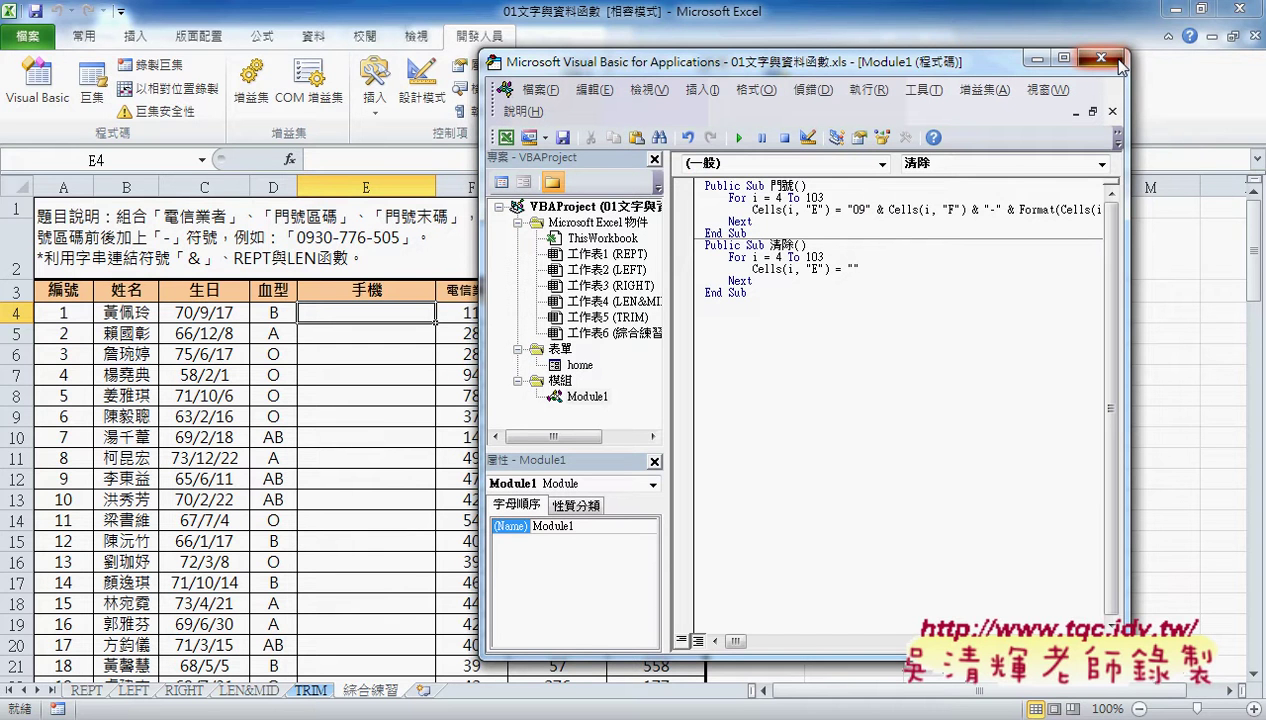
click(1101, 58)
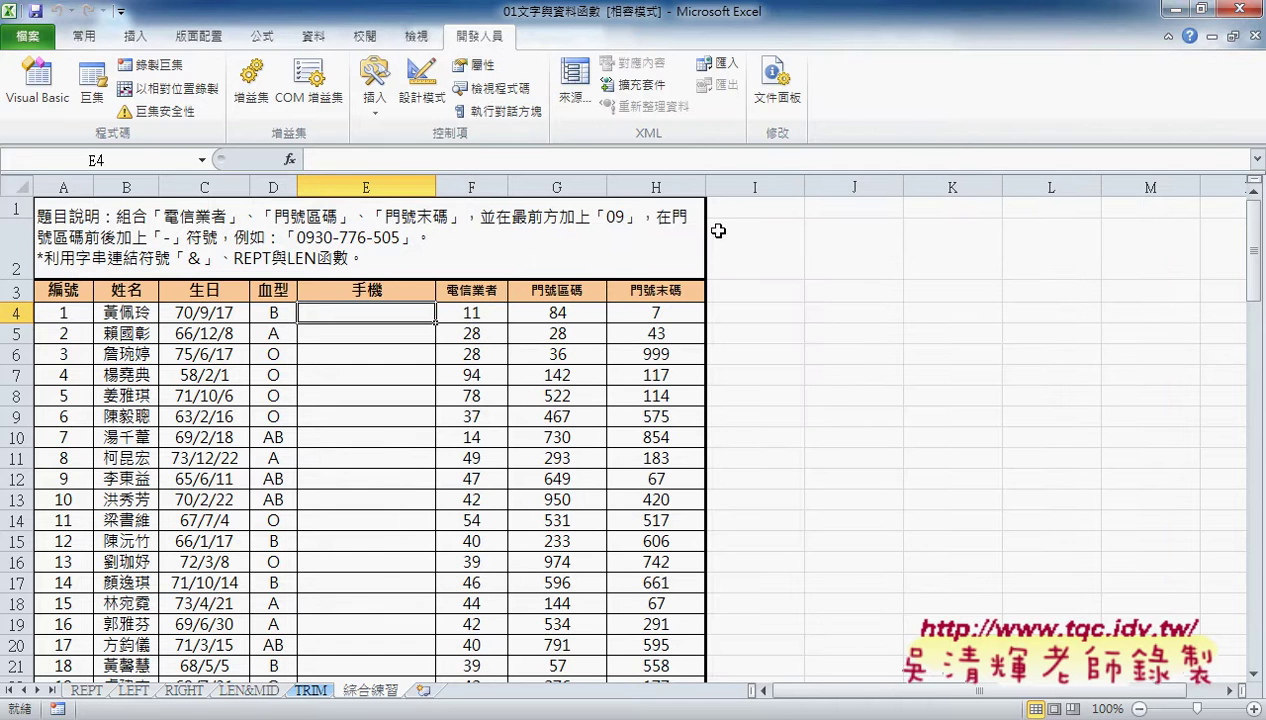
Draw a form button right of the table spanning columns I–J
click(375, 100)
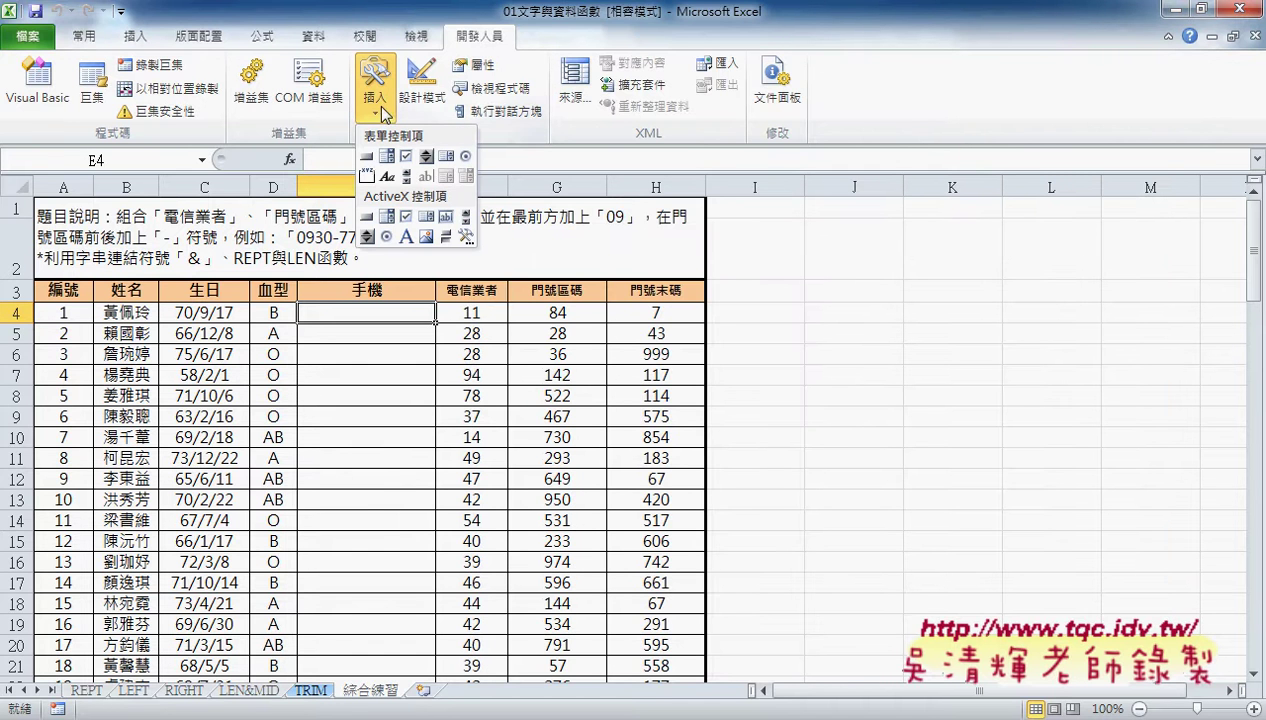
click(366, 157)
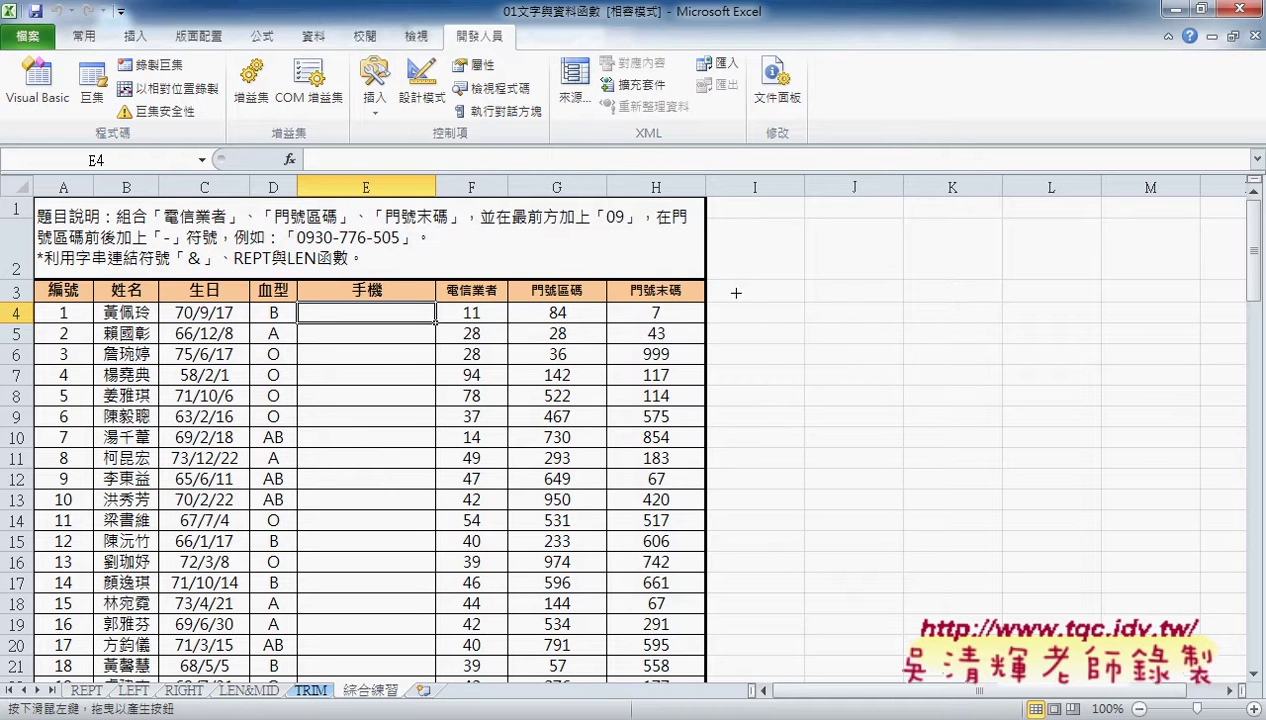
drag(735, 287, 847, 319)
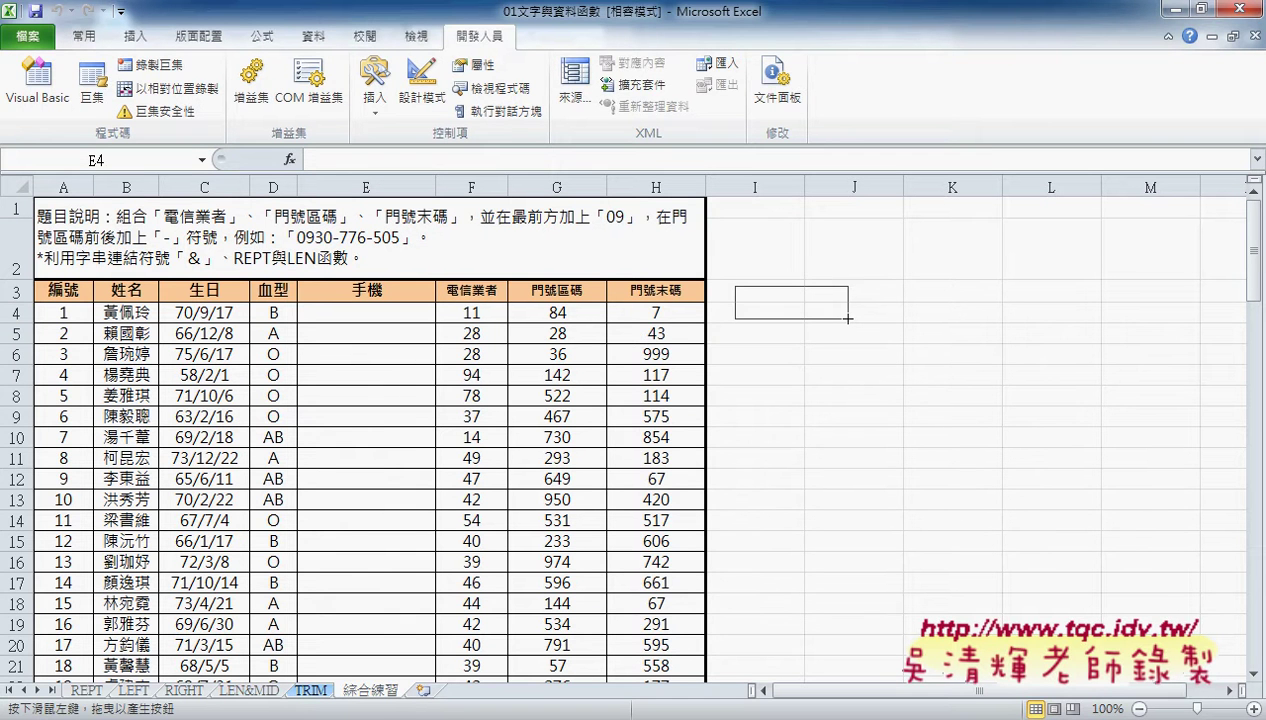
drag(847, 319, 973, 345)
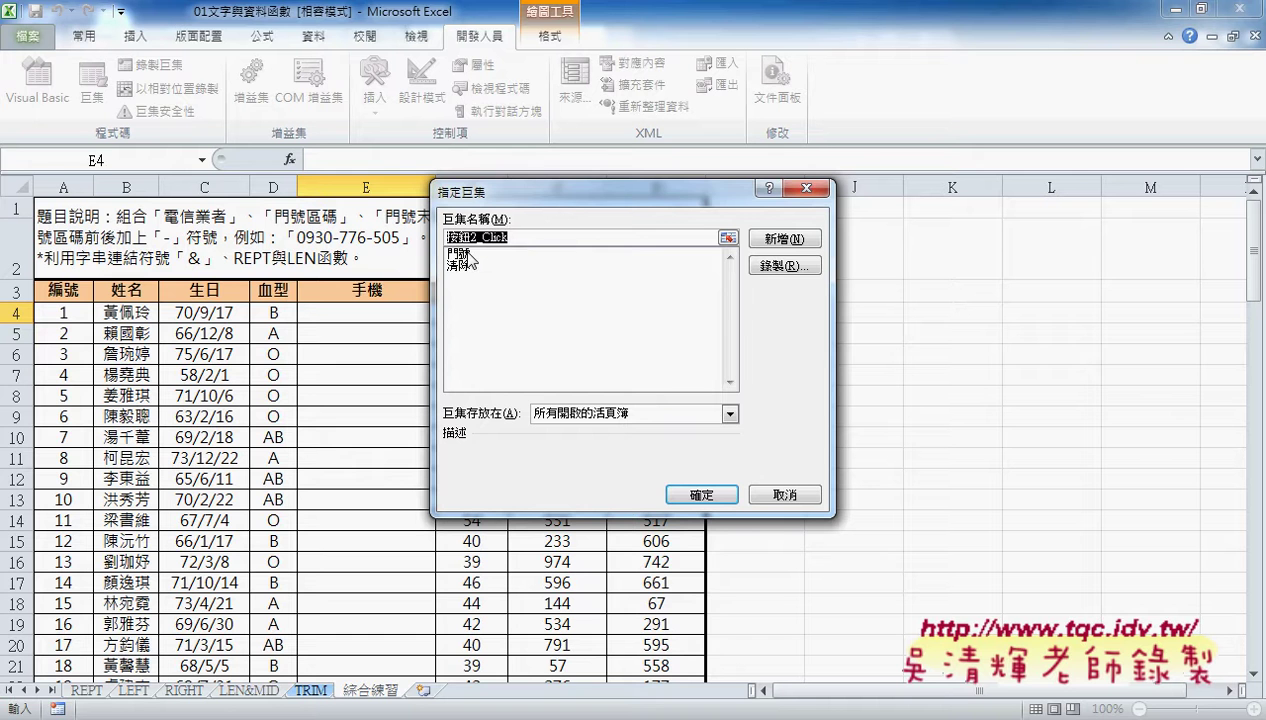
Assign the 門號 macro to the button and change its caption to 門號
click(466, 254)
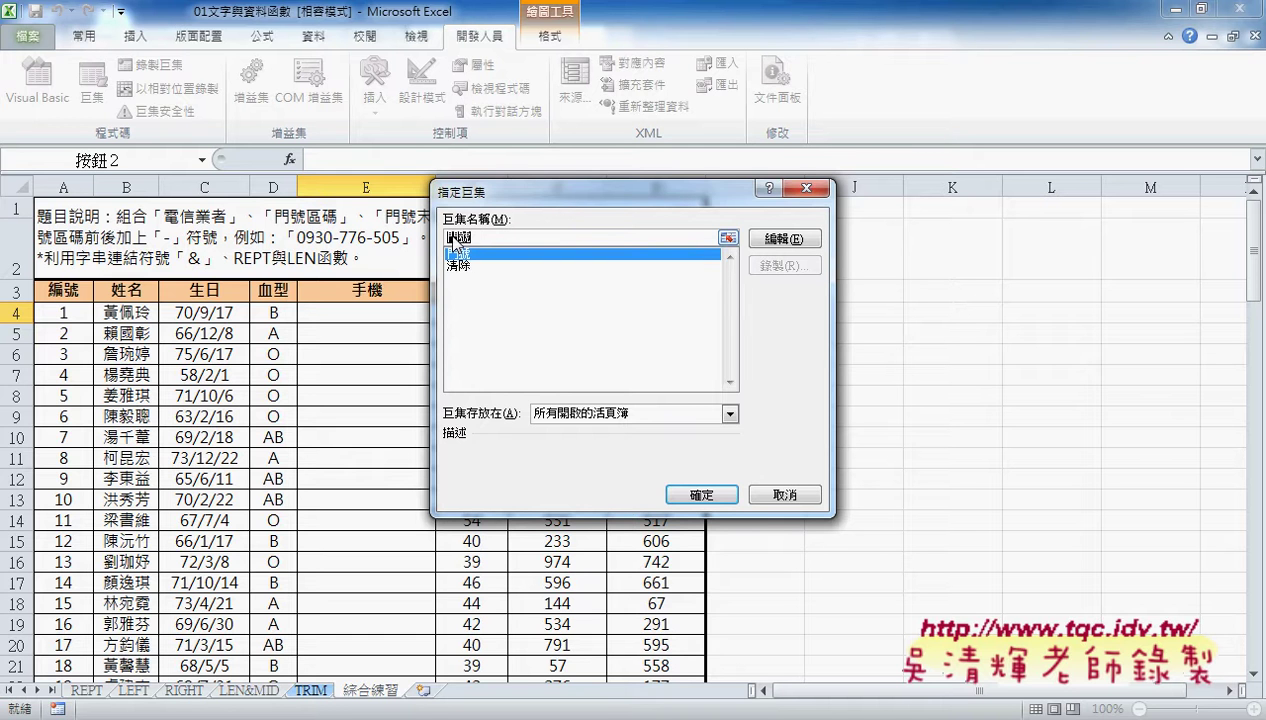
right_click(455, 237)
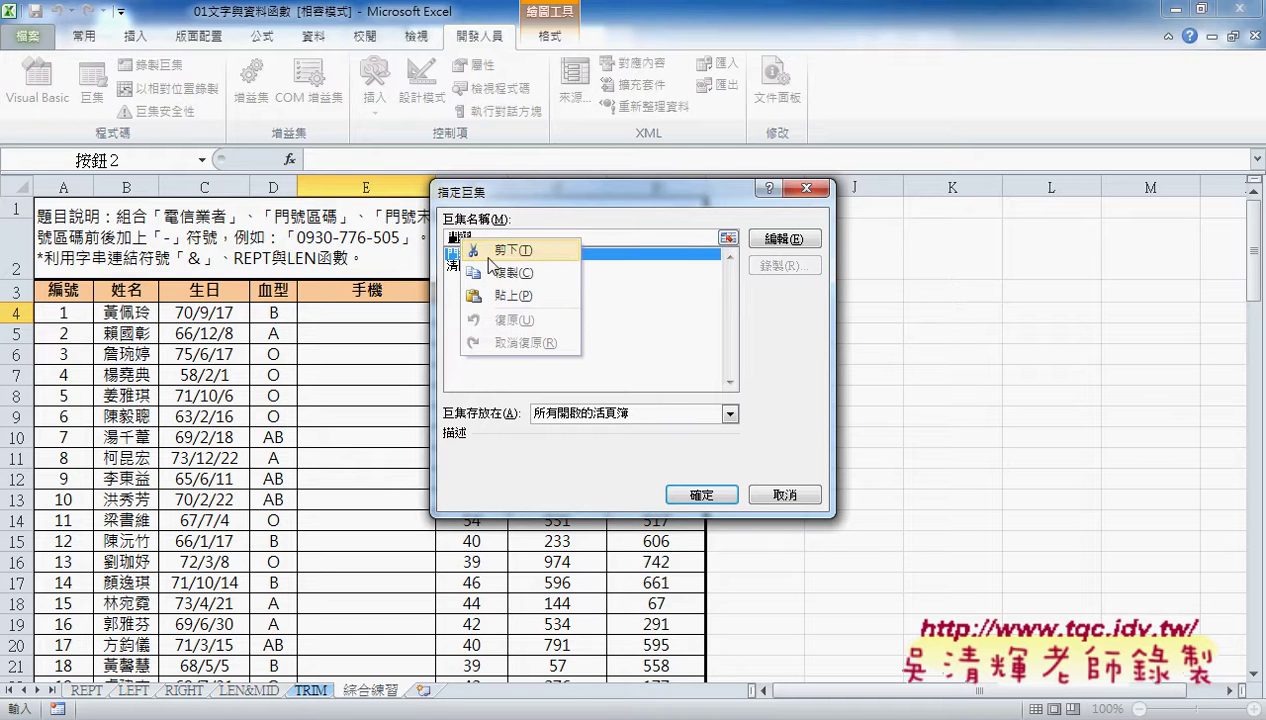
click(505, 271)
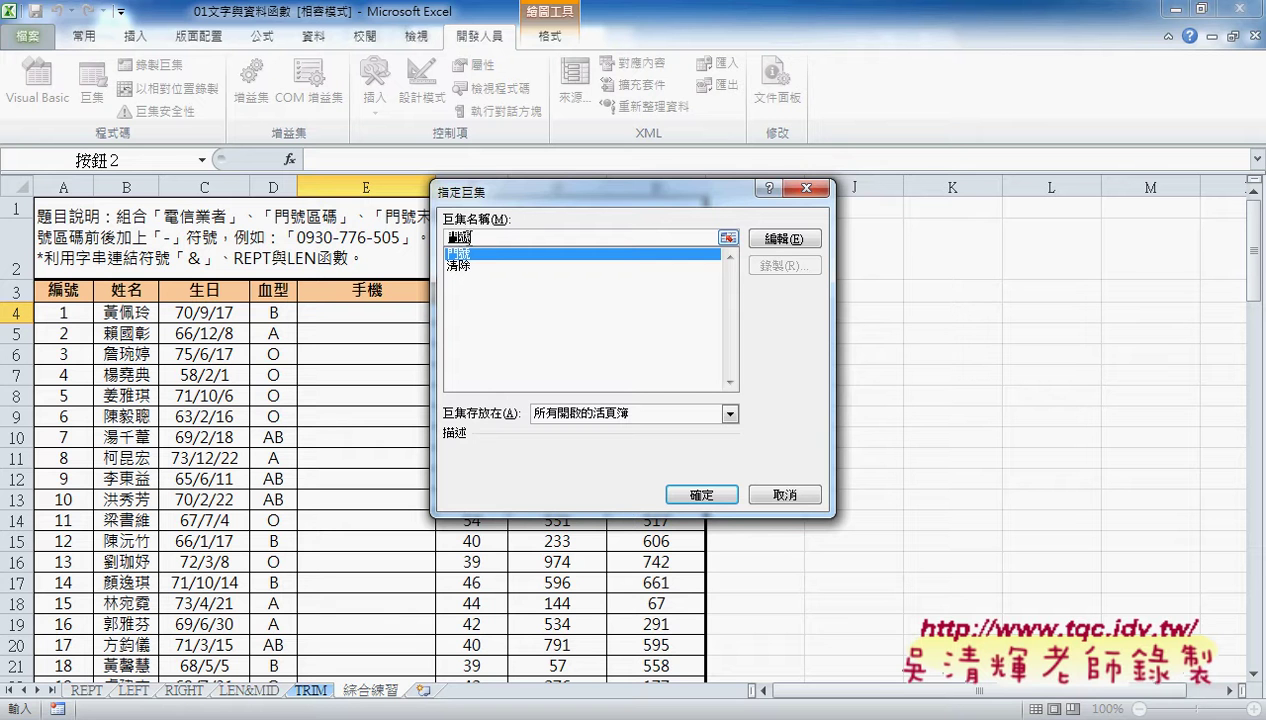
click(705, 490)
click(767, 299)
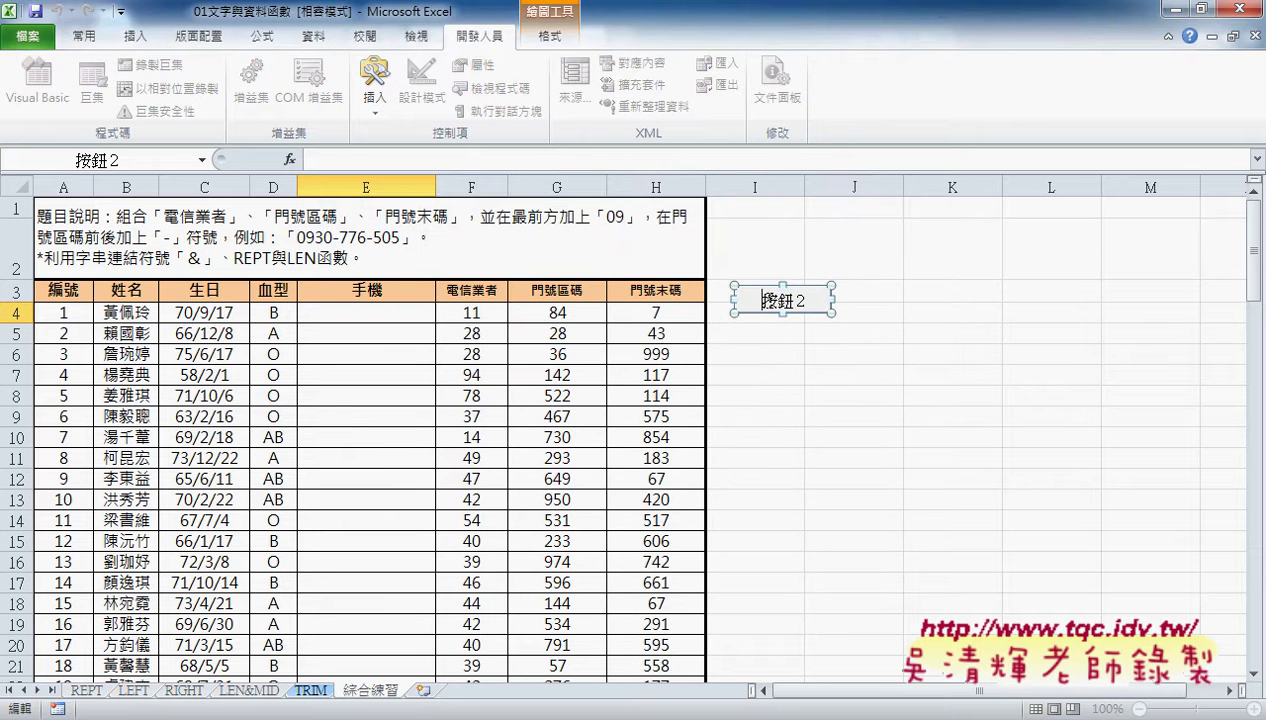
key(Delete)
key(Delete)
key(Delete)
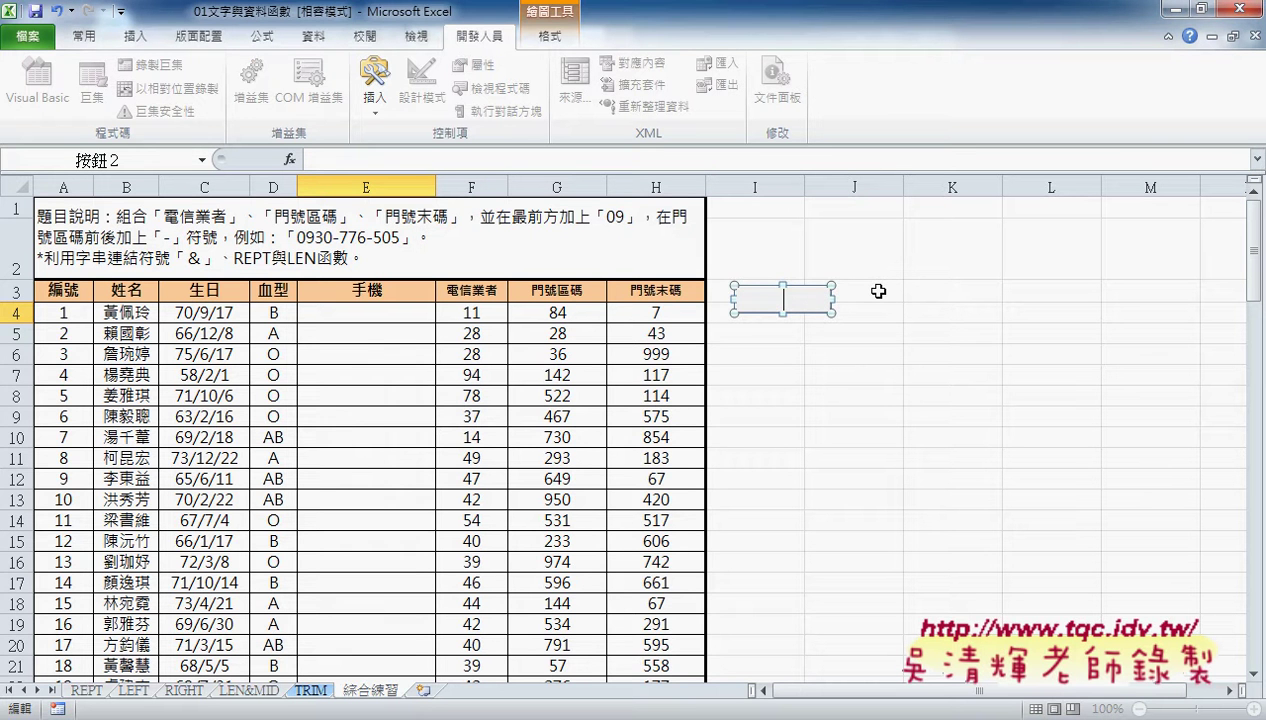
text(門號)
click(906, 330)
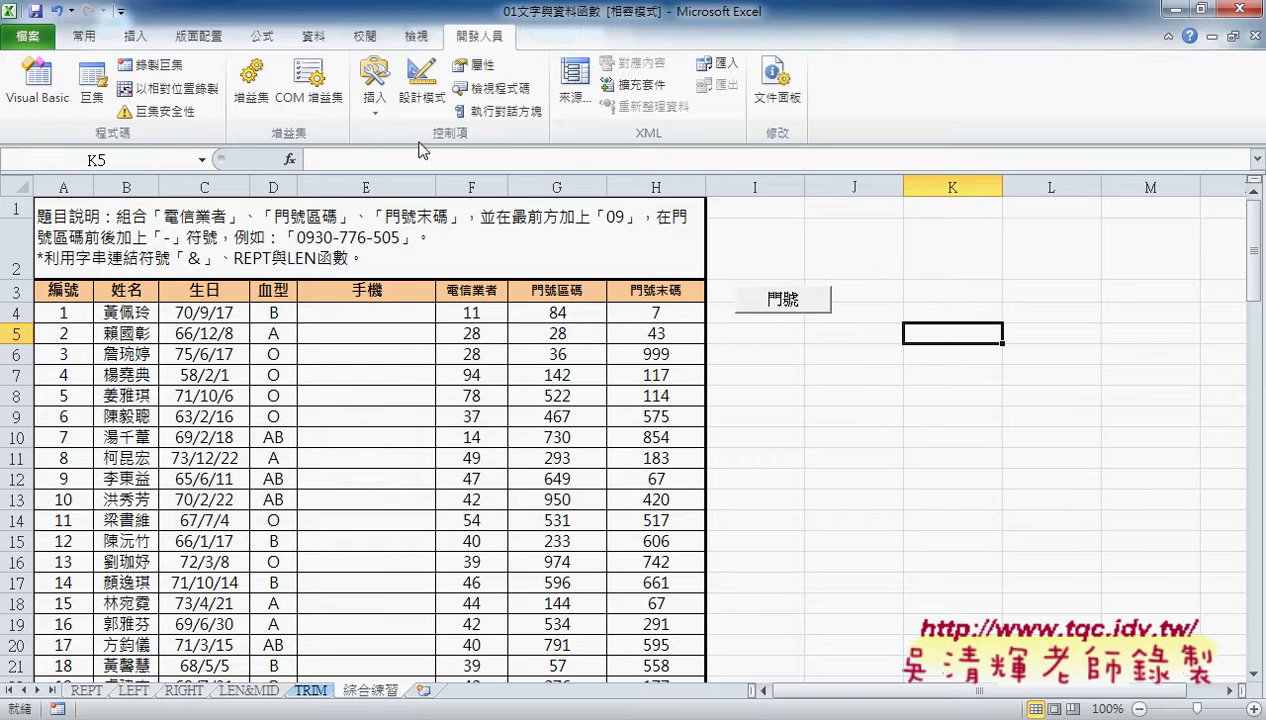
Run 門號 to fill the 手機 column, then draw a new button below 門號
click(781, 304)
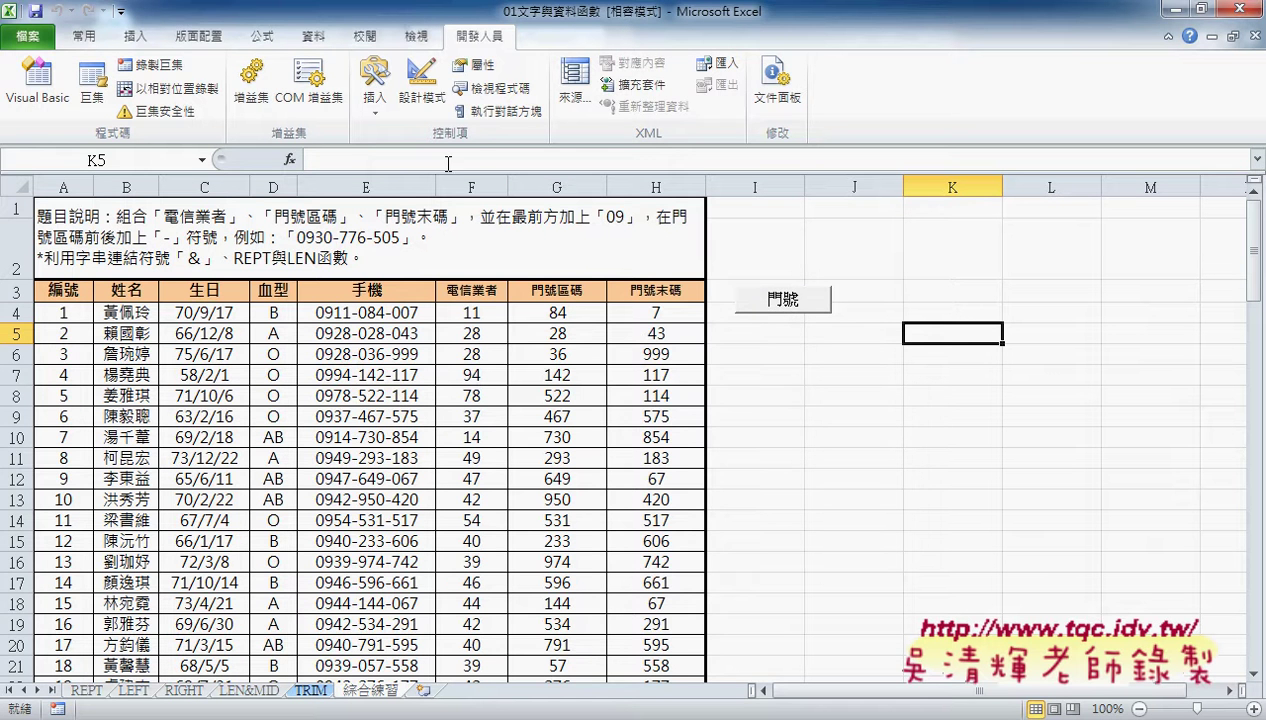
click(375, 90)
click(362, 156)
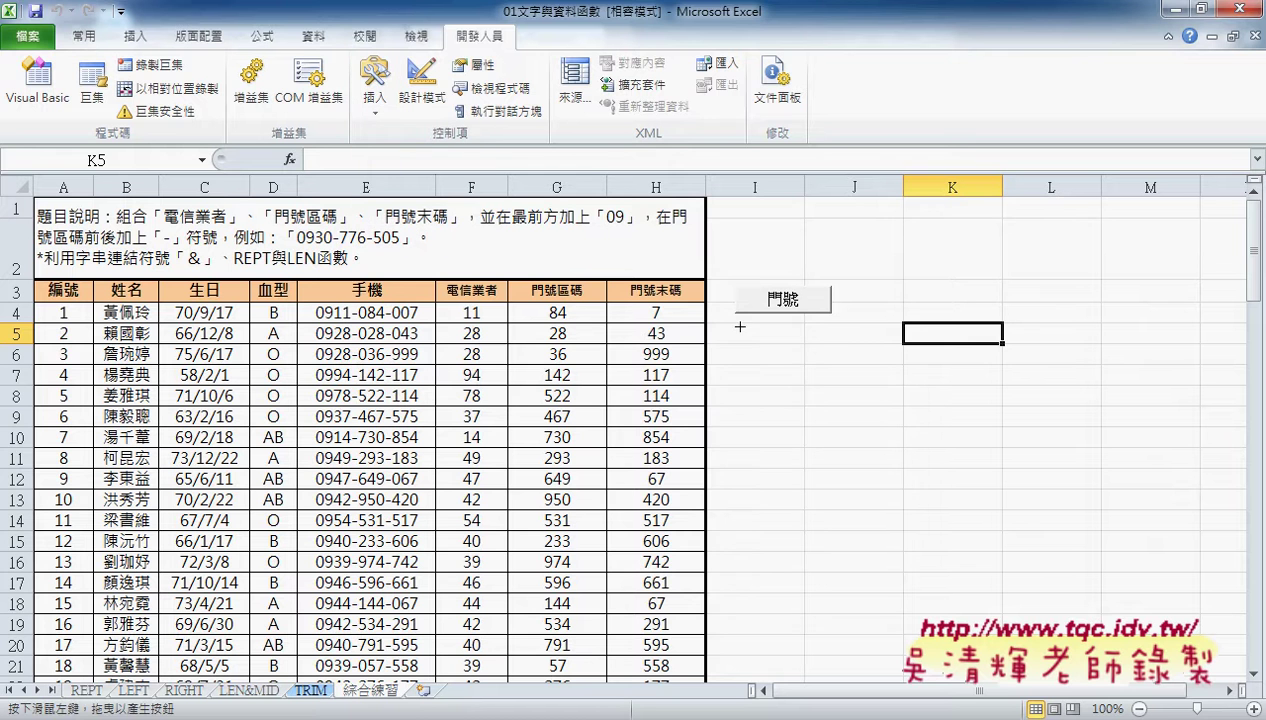
drag(734, 318, 832, 346)
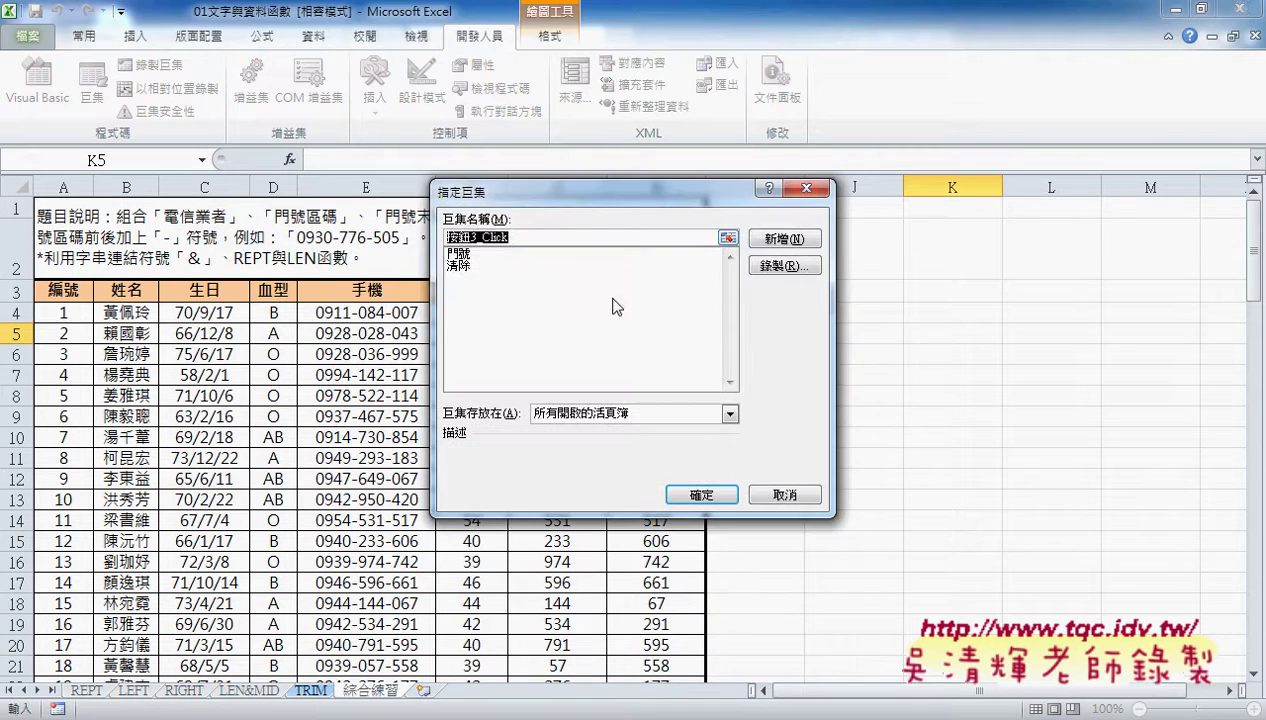
Assign the 清除 macro to the new button and caption it 清除
click(486, 266)
right_click(486, 238)
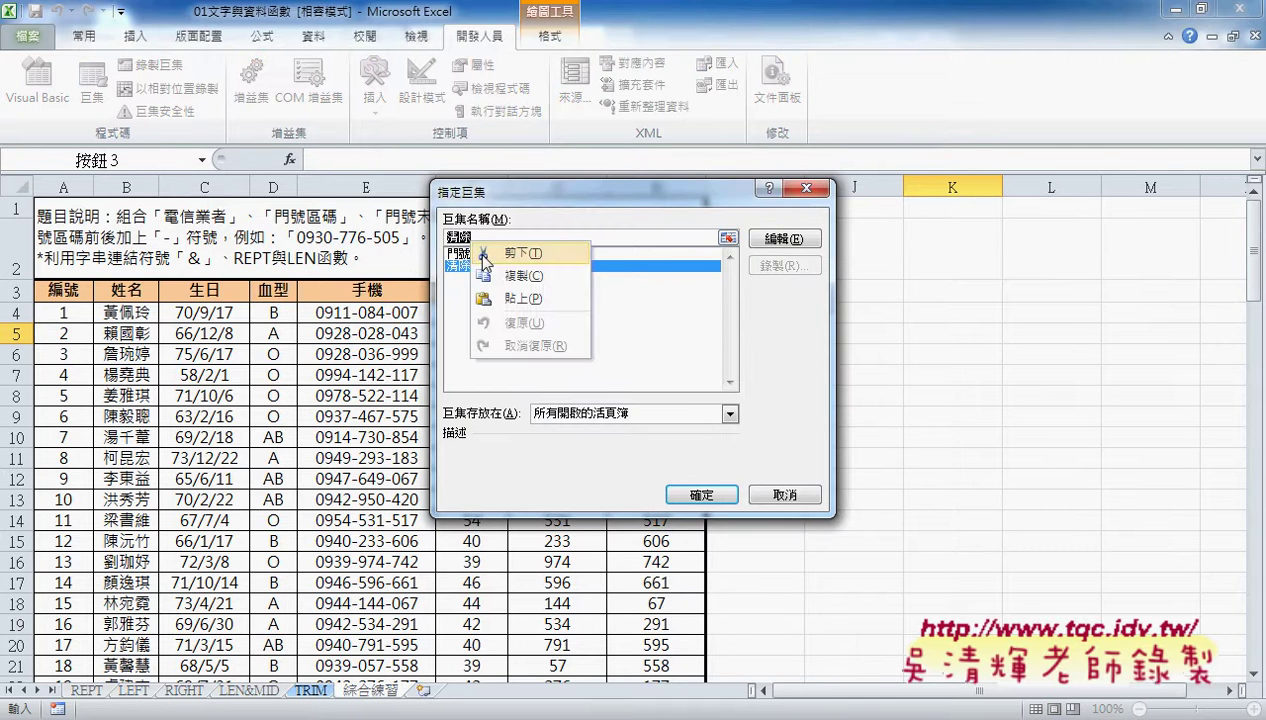
click(525, 341)
click(700, 495)
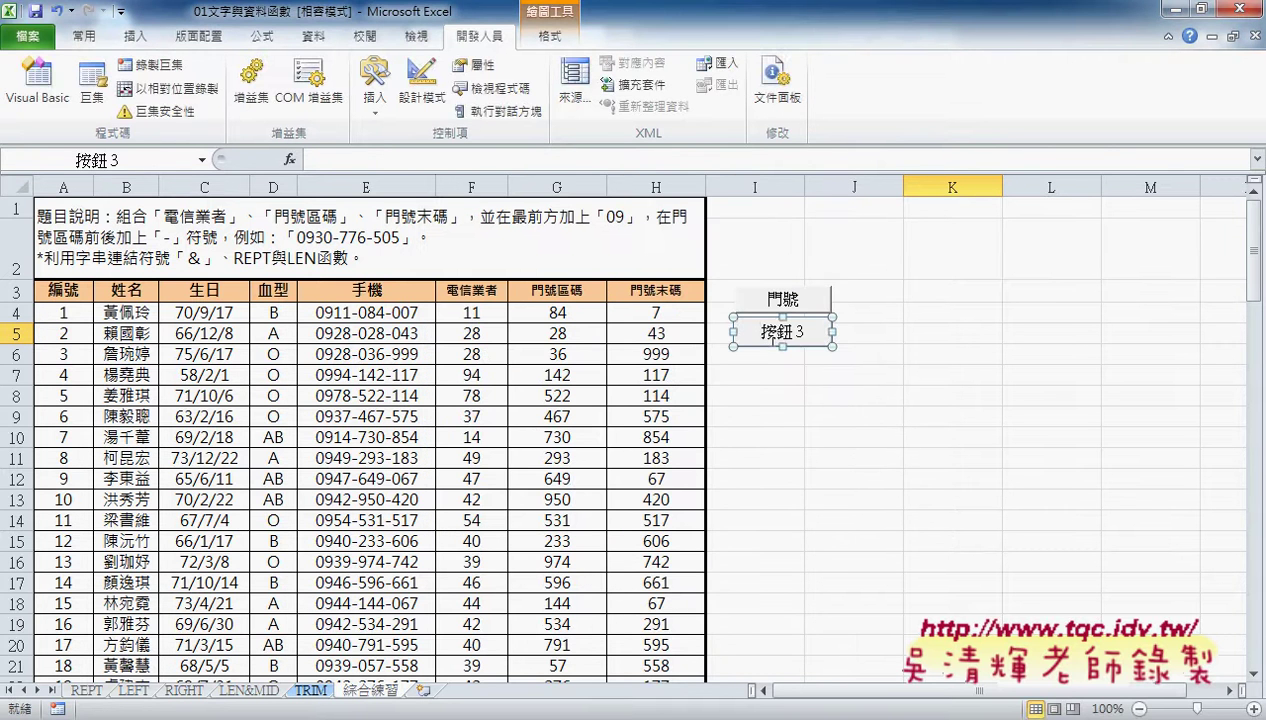
text(清除)
click(851, 329)
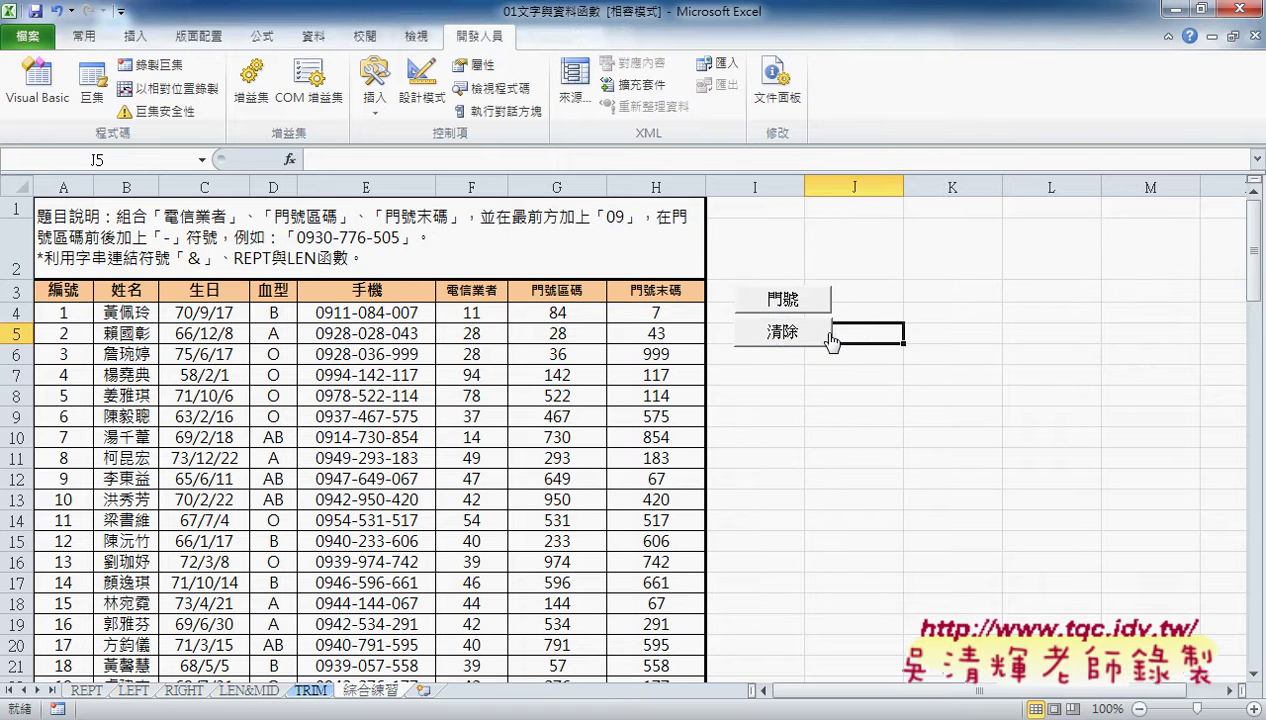
Alternate 門號 and 清除 to test them, leave 手機 empty, and open the Visual Basic editor
click(829, 340)
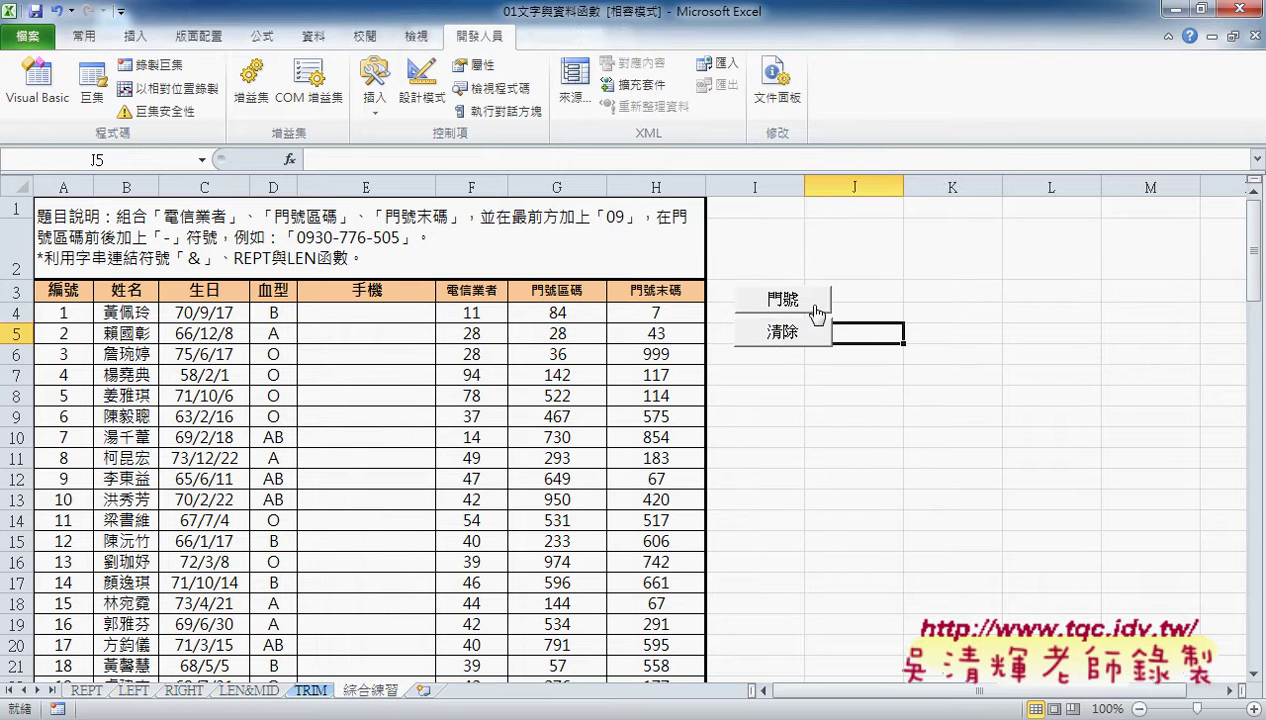
click(800, 301)
click(800, 332)
click(803, 303)
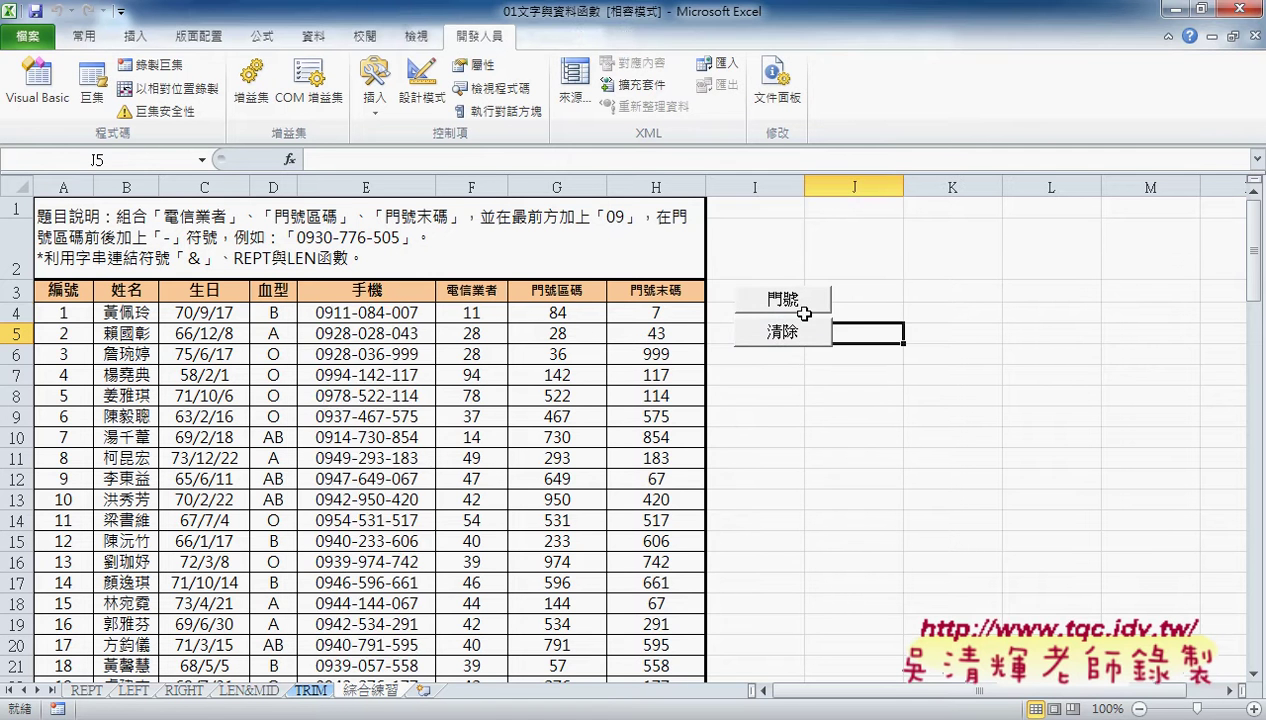
click(800, 332)
click(805, 300)
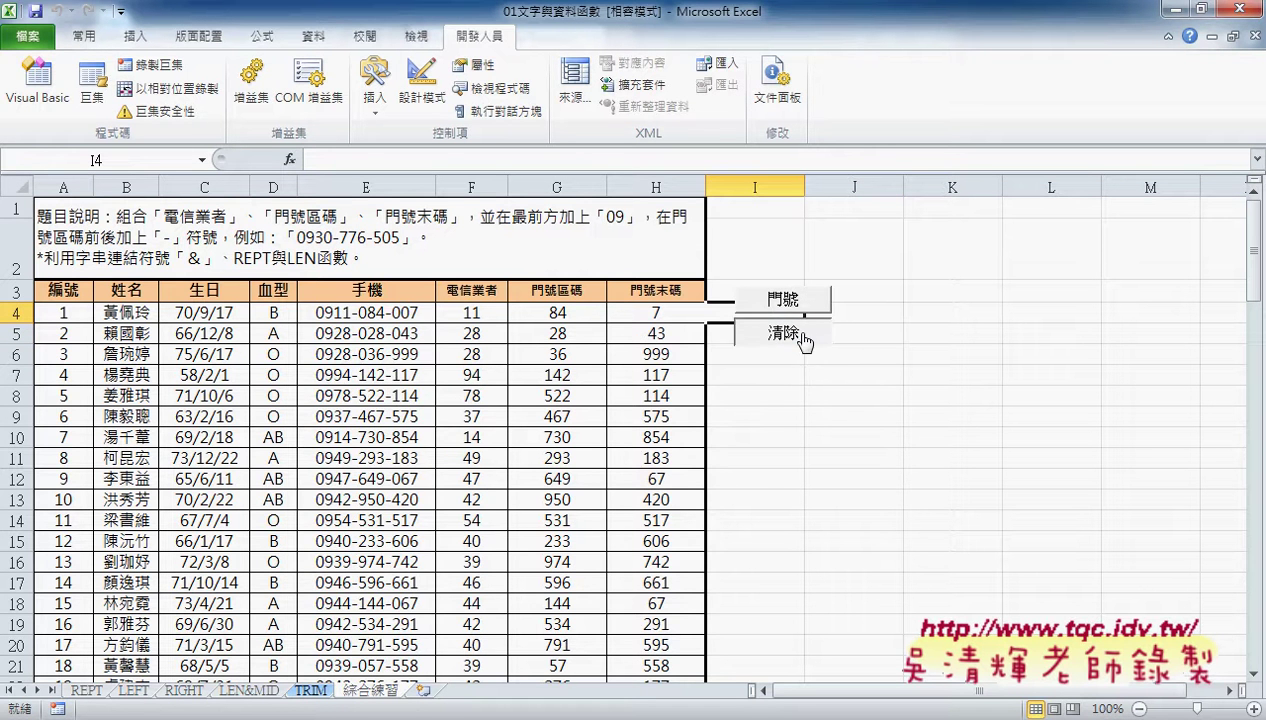
click(800, 332)
click(800, 302)
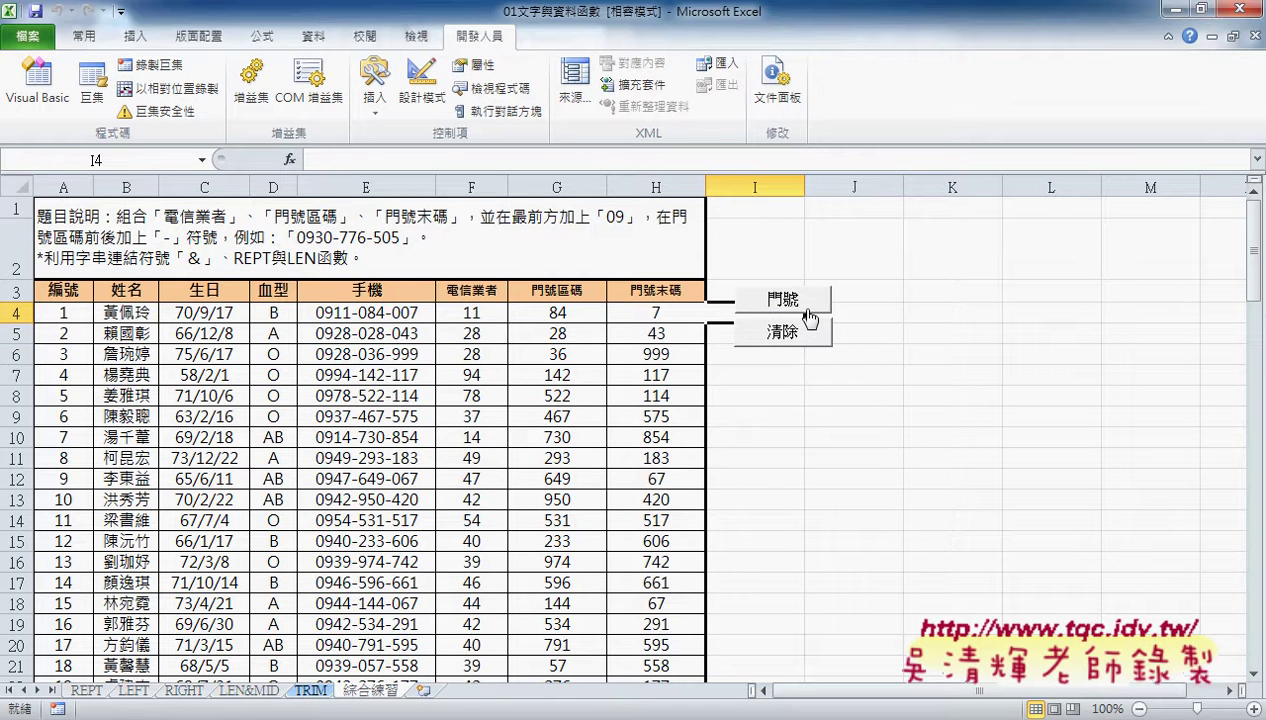
click(806, 336)
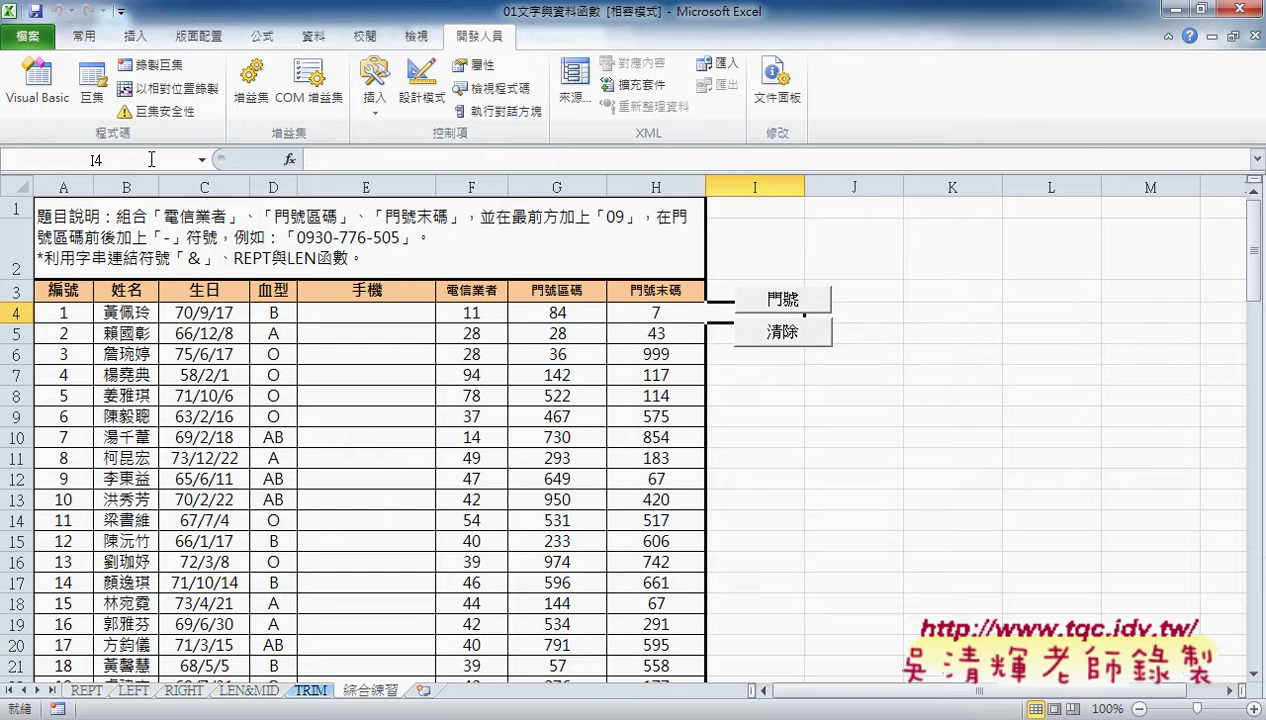
click(38, 82)
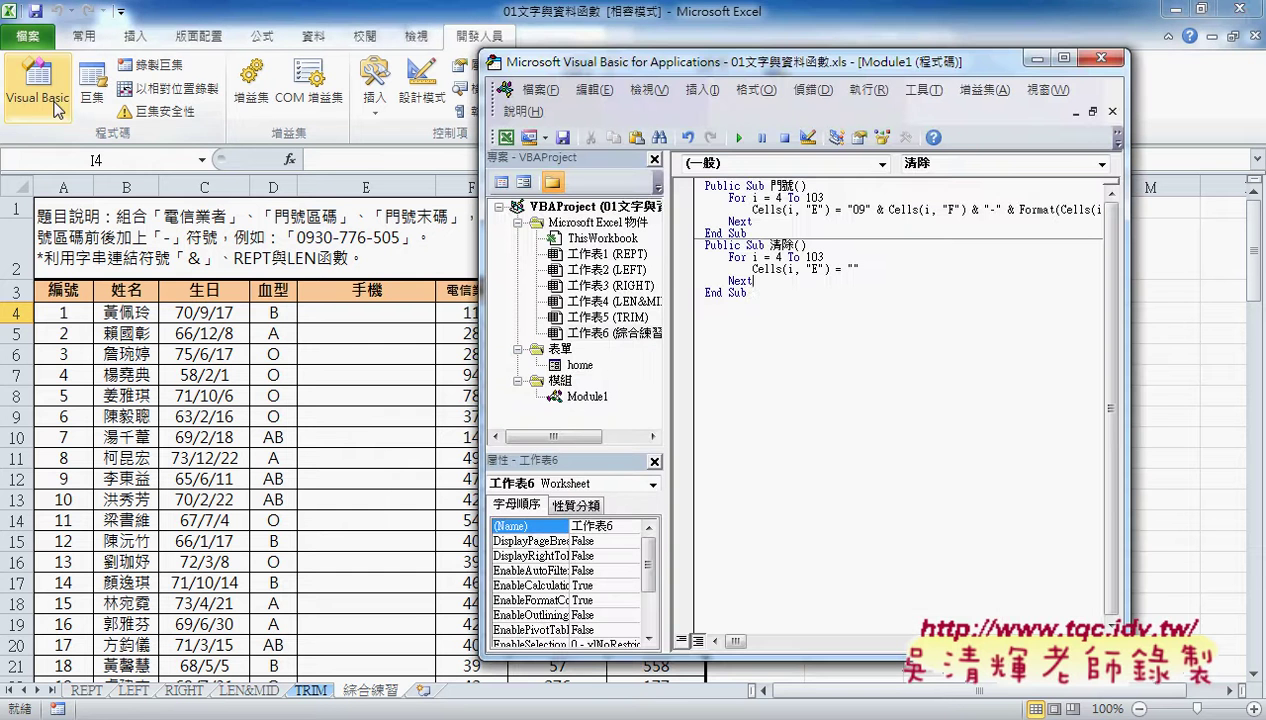
In the 門號 procedure, highlight the For i = 4 To 103 loop and the Cells(i, "E") target
click(753, 207)
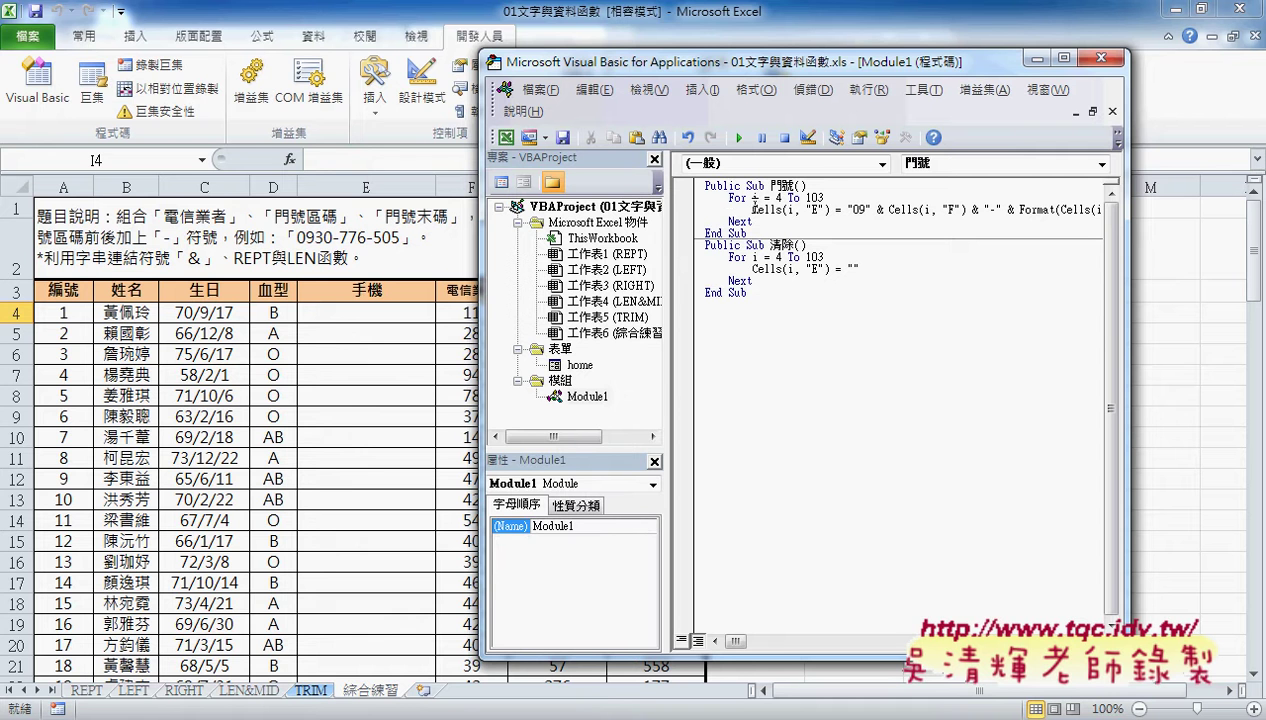
drag(728, 197, 818, 197)
drag(741, 221, 752, 221)
double_click(756, 197)
click(823, 197)
drag(752, 210, 829, 210)
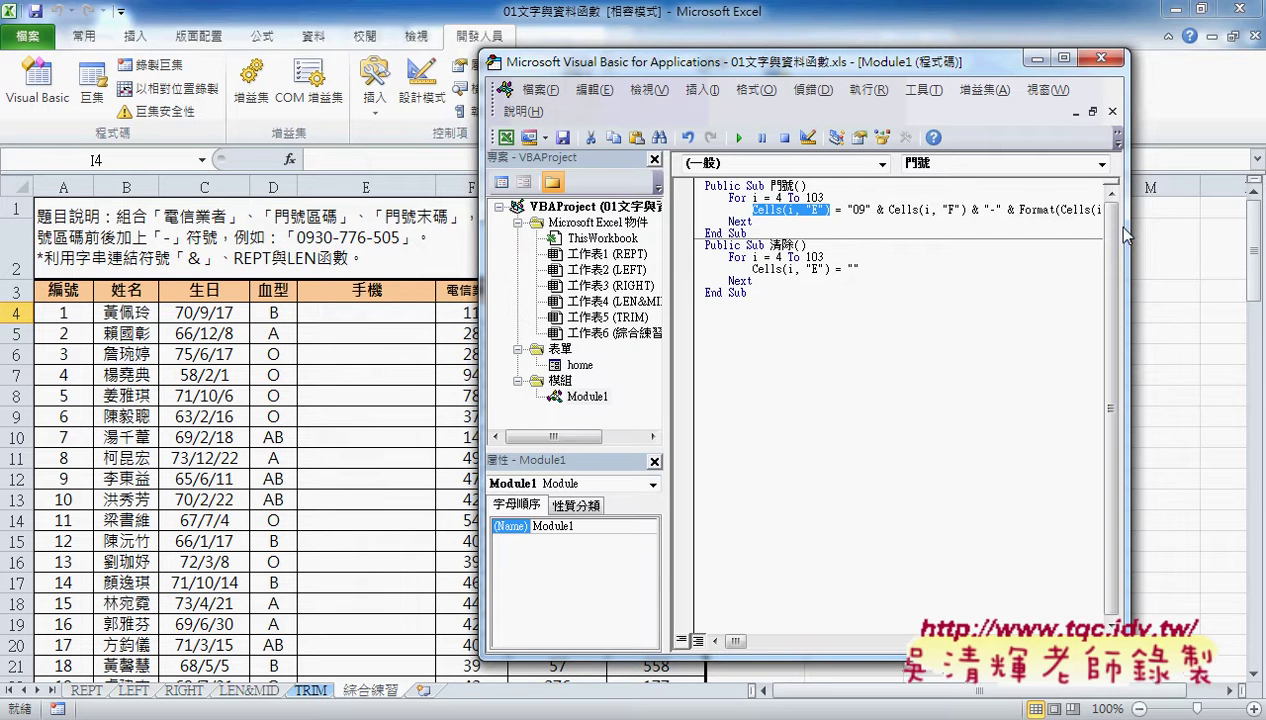
Widen the VBE window and narrow the Project pane so the whole phone-number formula line shows
drag(1127, 222, 1255, 219)
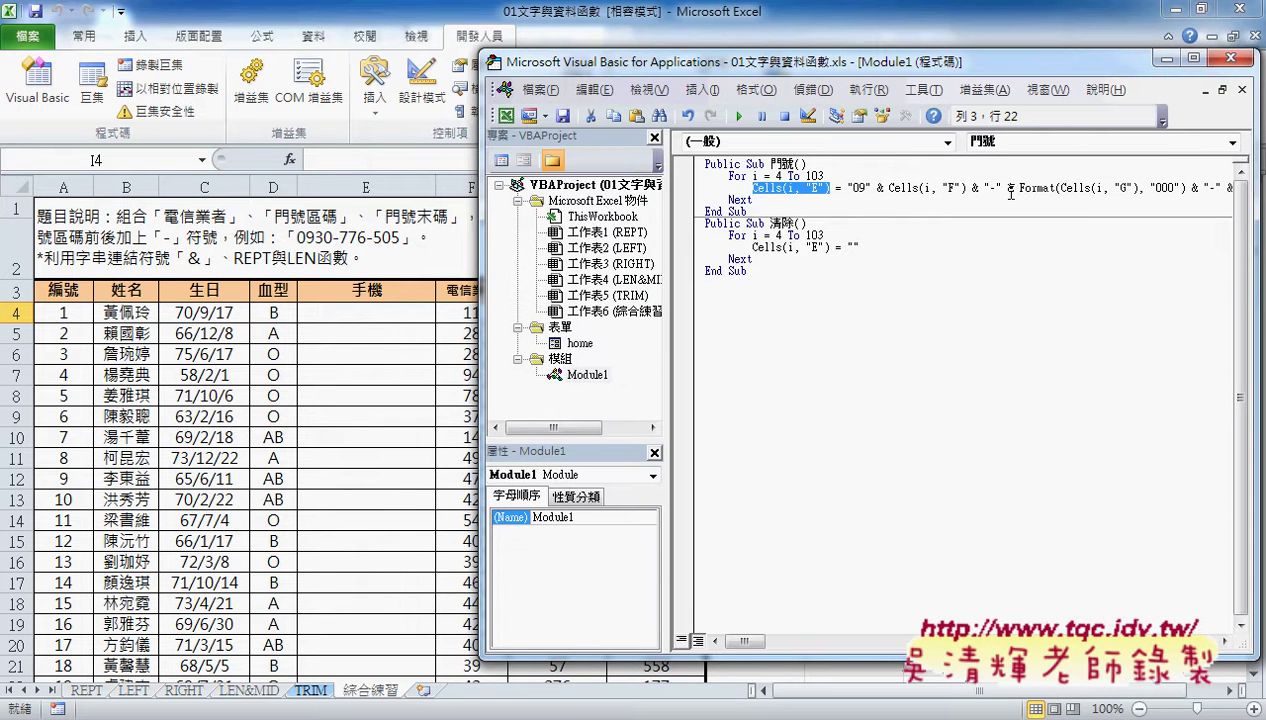
drag(848, 187, 1248, 187)
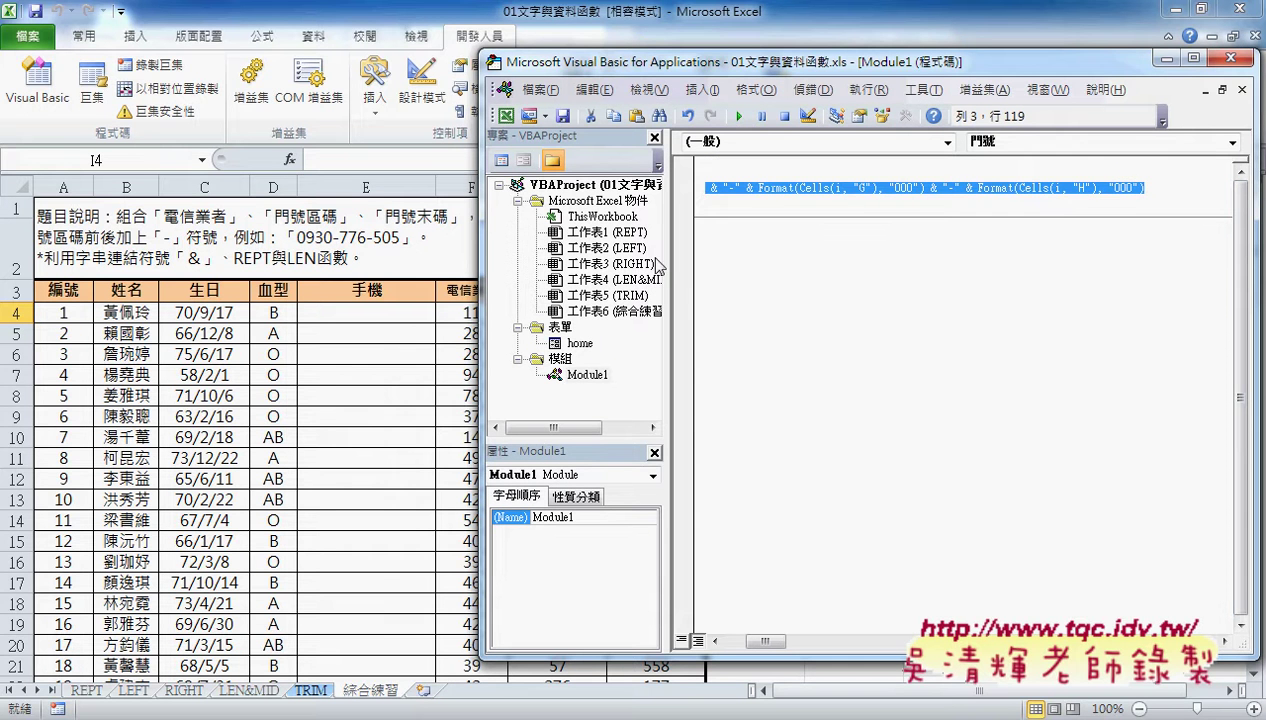
drag(672, 262, 544, 245)
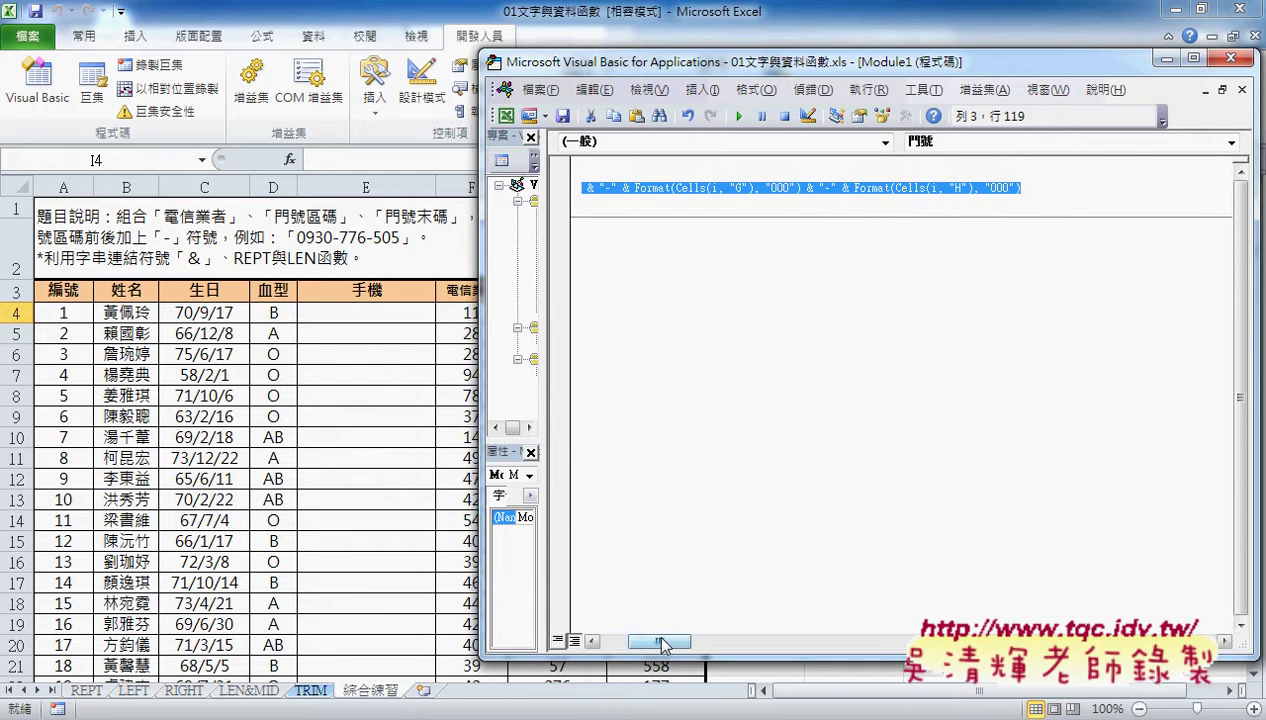
drag(658, 641, 626, 641)
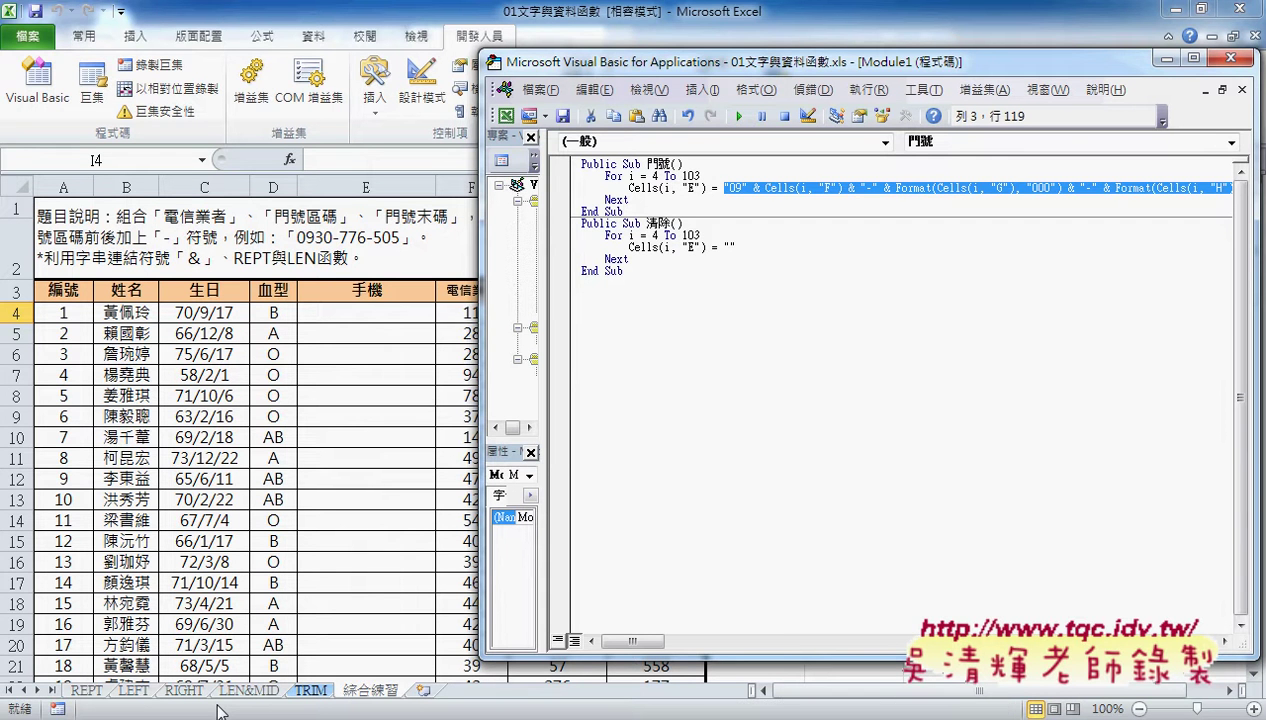
drag(629, 188, 708, 188)
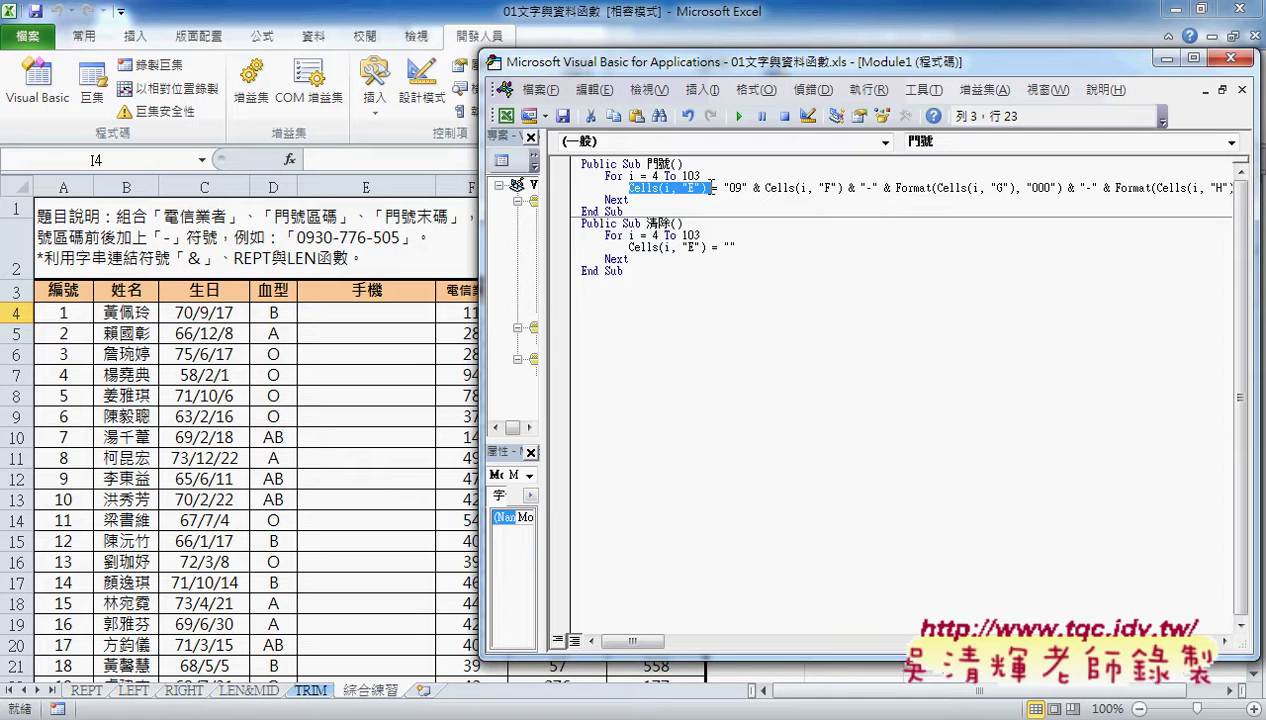
drag(710, 188, 630, 200)
mouse_move(633, 204)
mouse_down()
mouse_move(324, 311)
mouse_move(436, 320)
mouse_up()
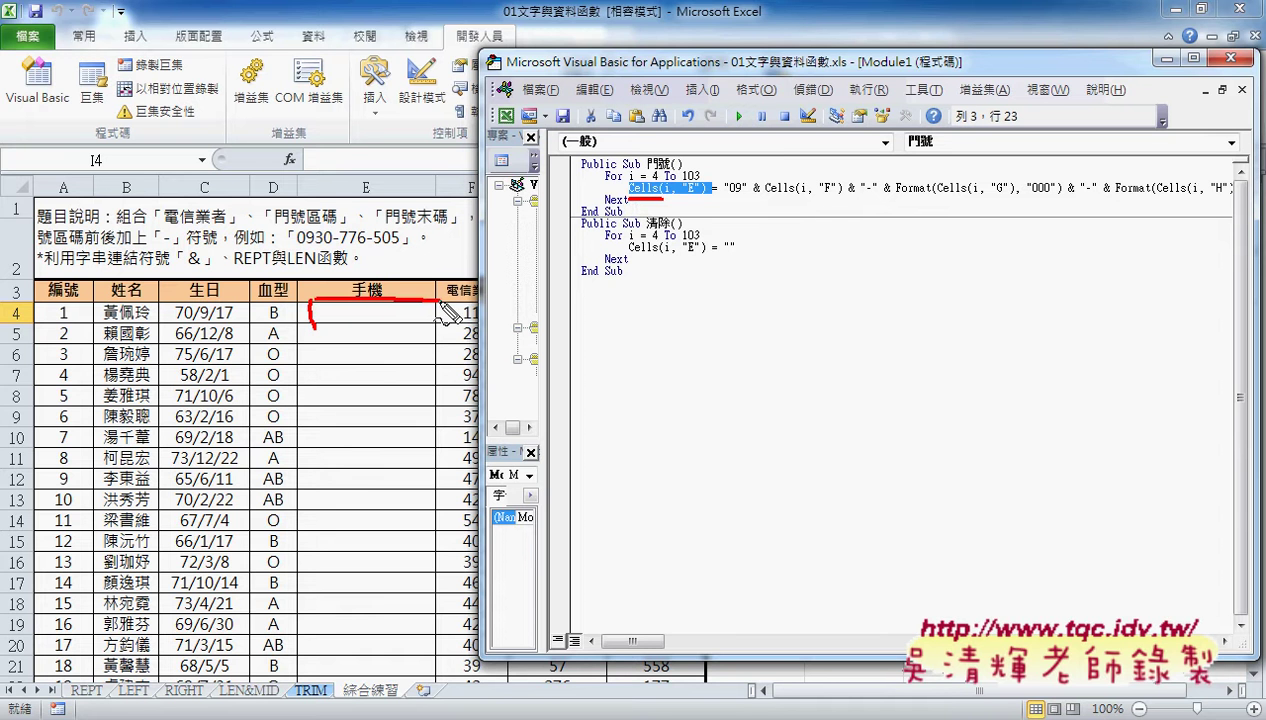
drag(310, 324, 430, 324)
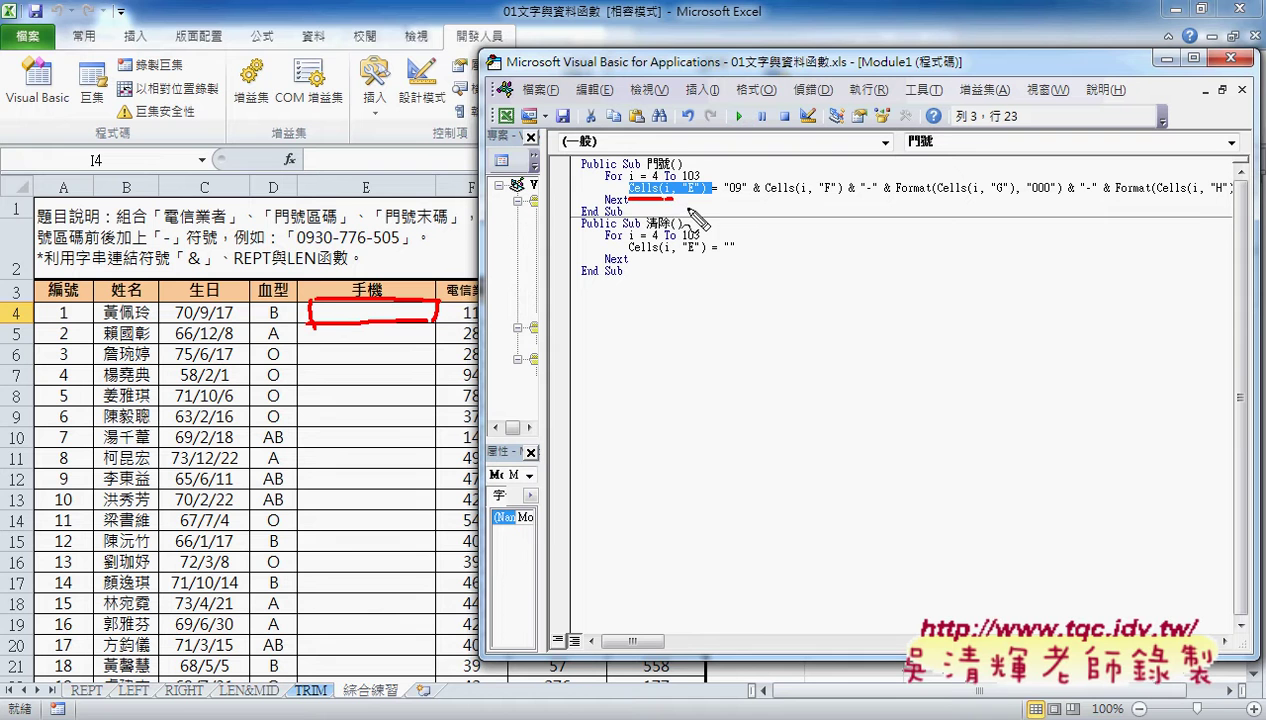
drag(666, 200, 671, 193)
drag(30, 303, 40, 320)
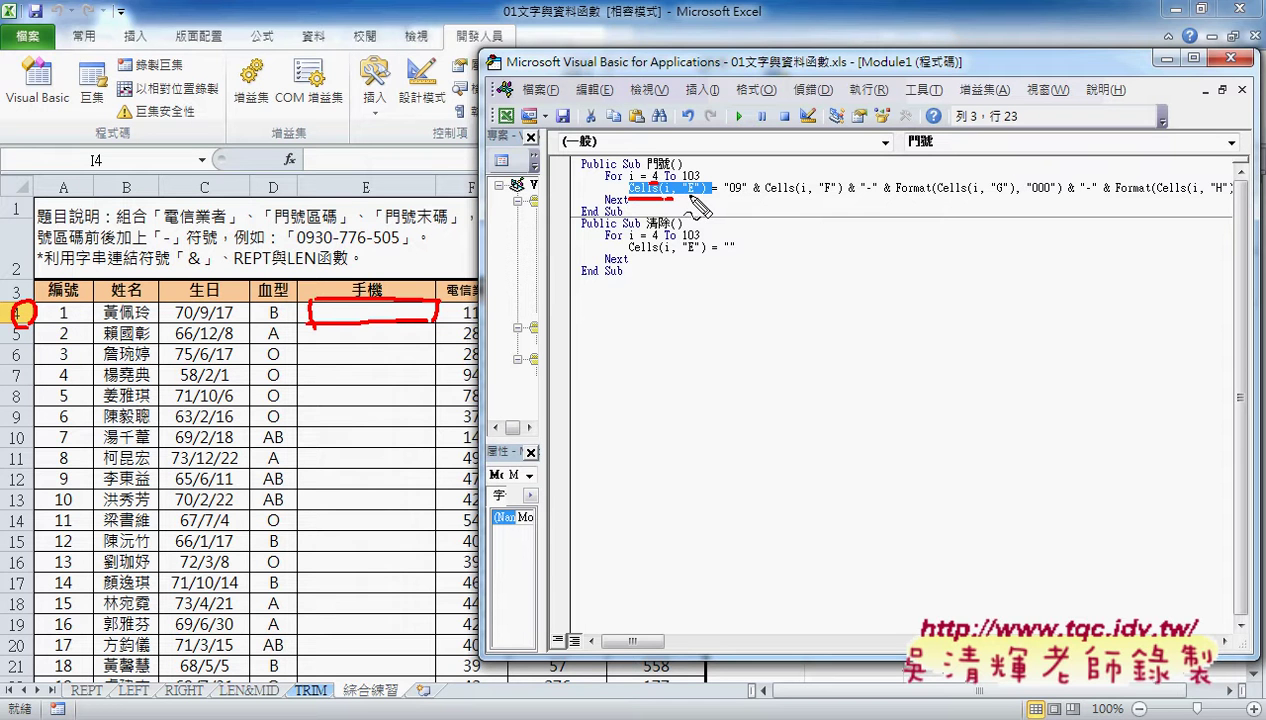
drag(384, 180, 388, 196)
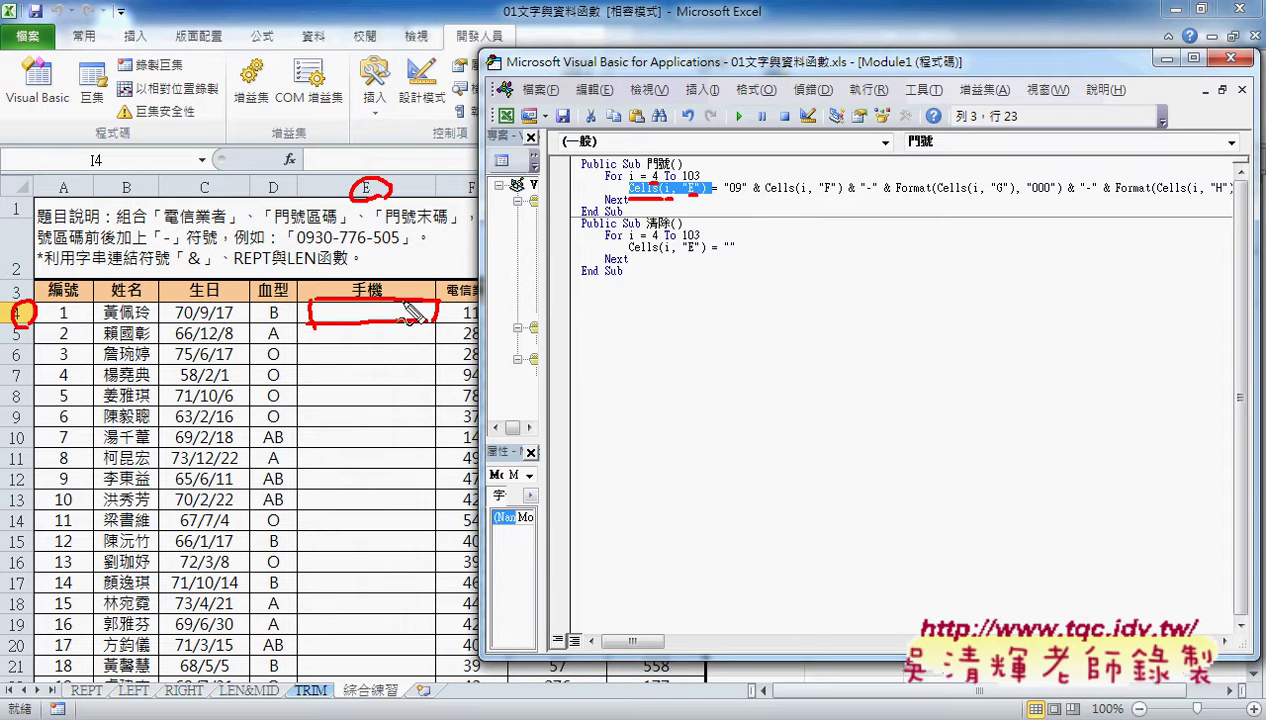
mouse_move(765, 196)
mouse_down()
mouse_move(812, 196)
mouse_move(447, 292)
mouse_up()
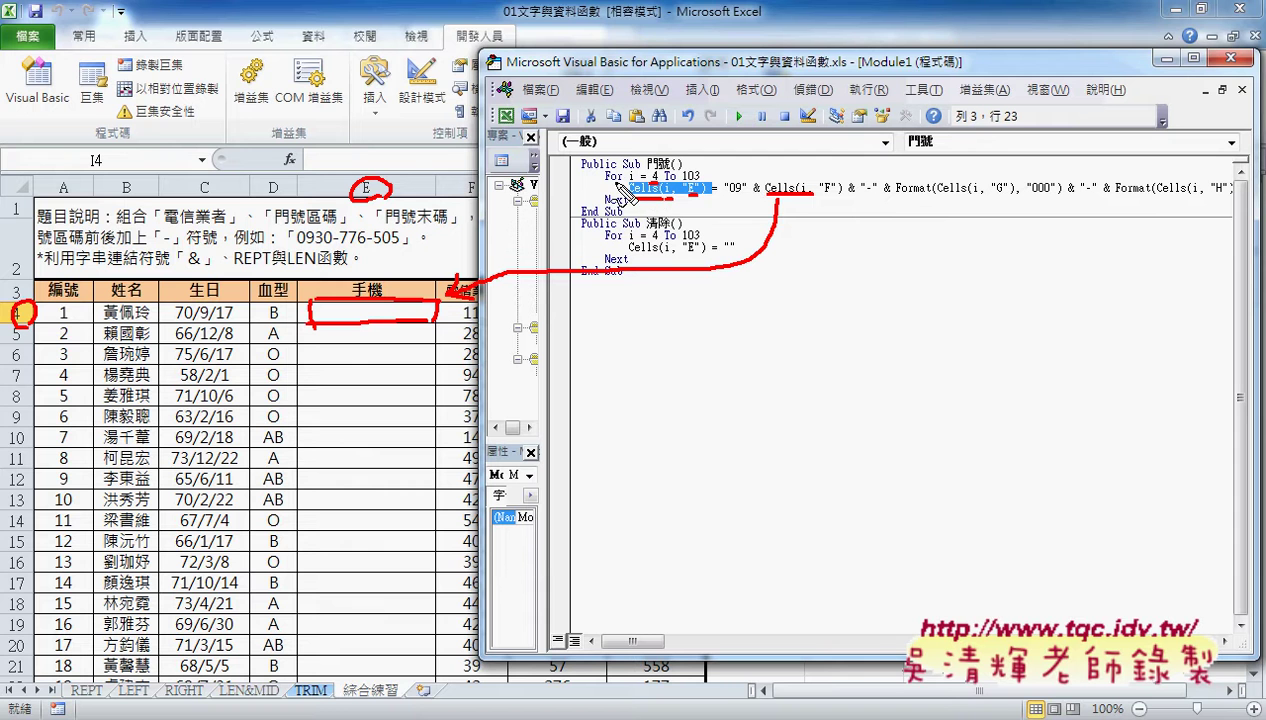
drag(604, 207, 652, 205)
mouse_move(307, 318)
mouse_down()
mouse_move(305, 336)
mouse_move(430, 318)
mouse_up()
drag(336, 342, 425, 342)
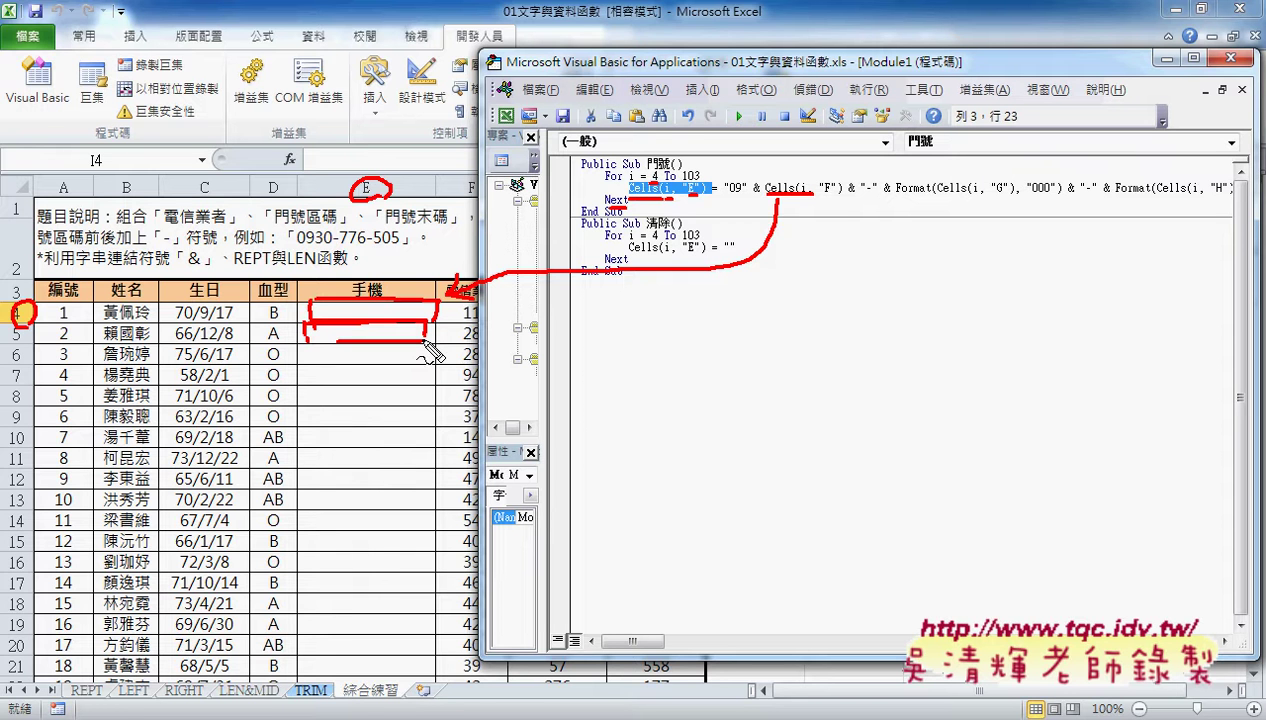
key(Escape)
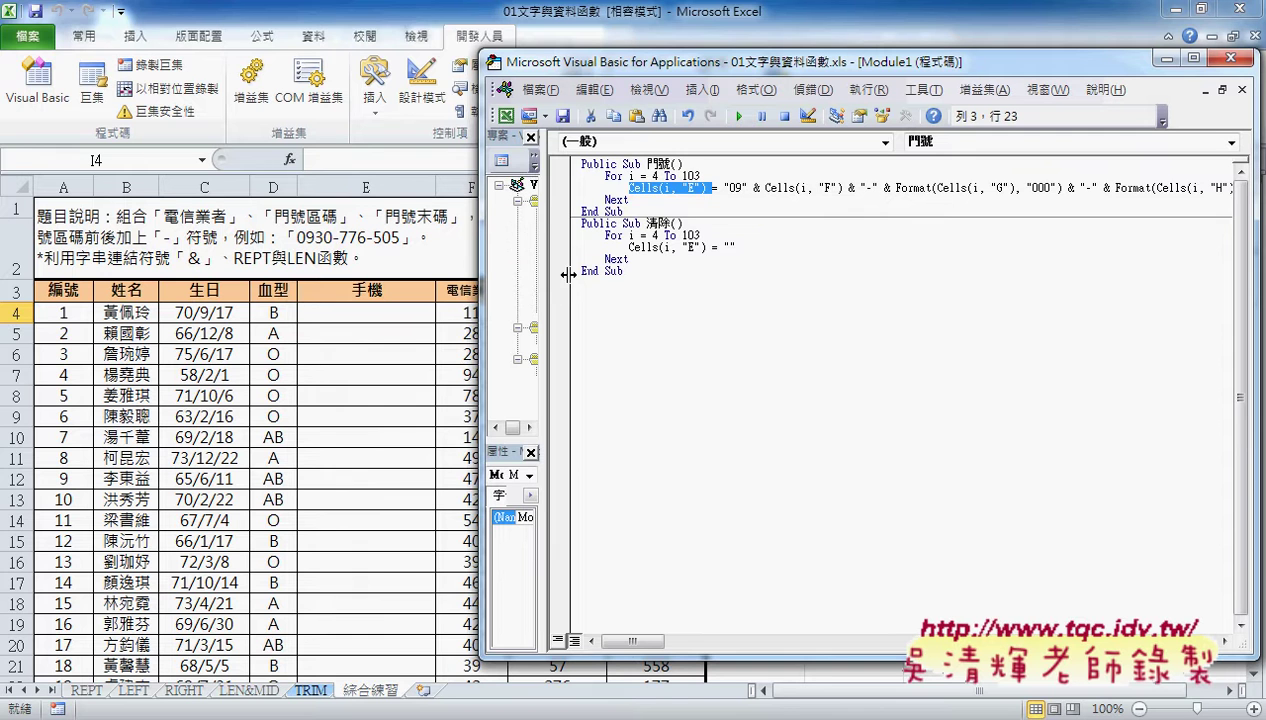
Widen the project tree to show every sheet and Module1, and show the Insert Module option
drag(567, 275, 645, 278)
click(588, 375)
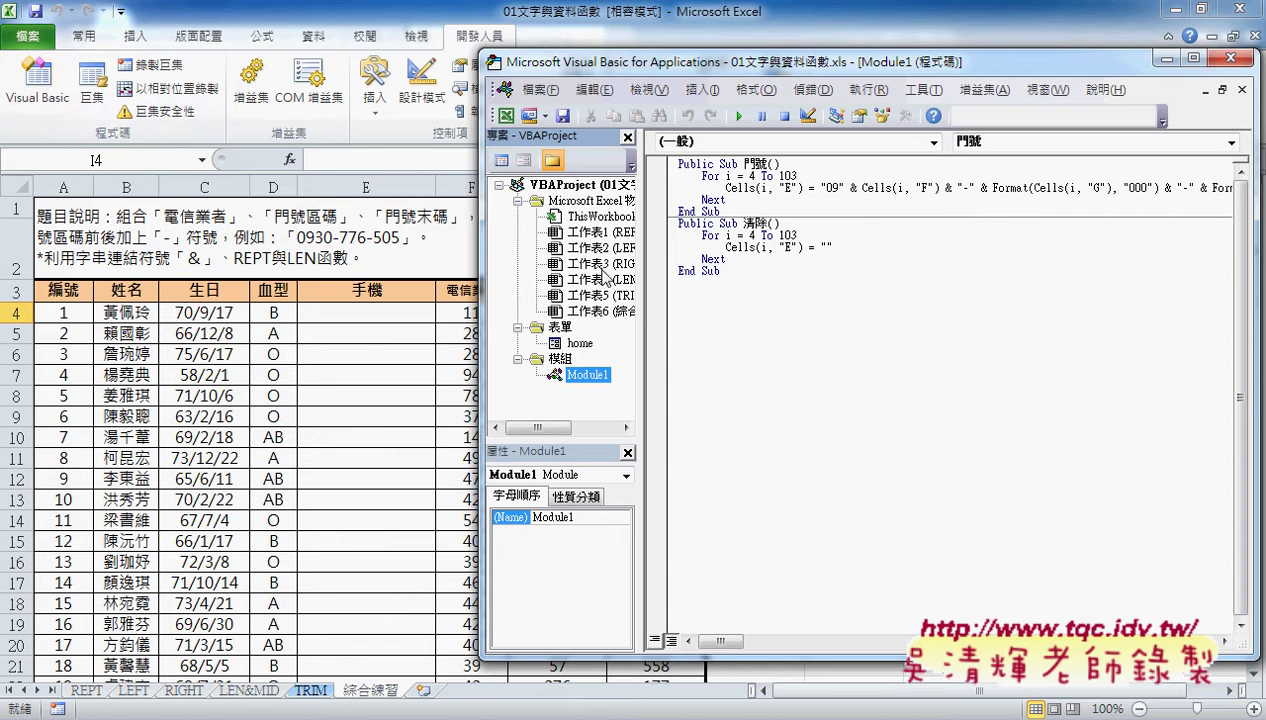
drag(641, 190, 693, 190)
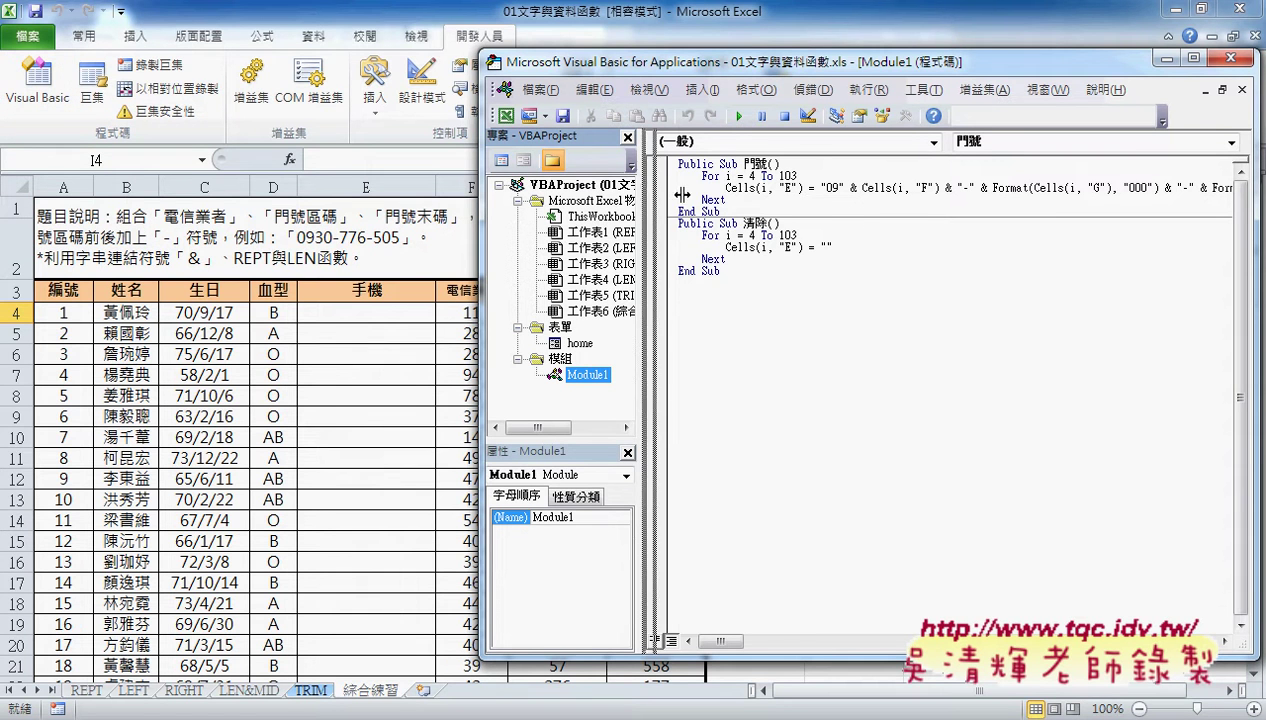
right_click(562, 231)
mouse_move(617, 309)
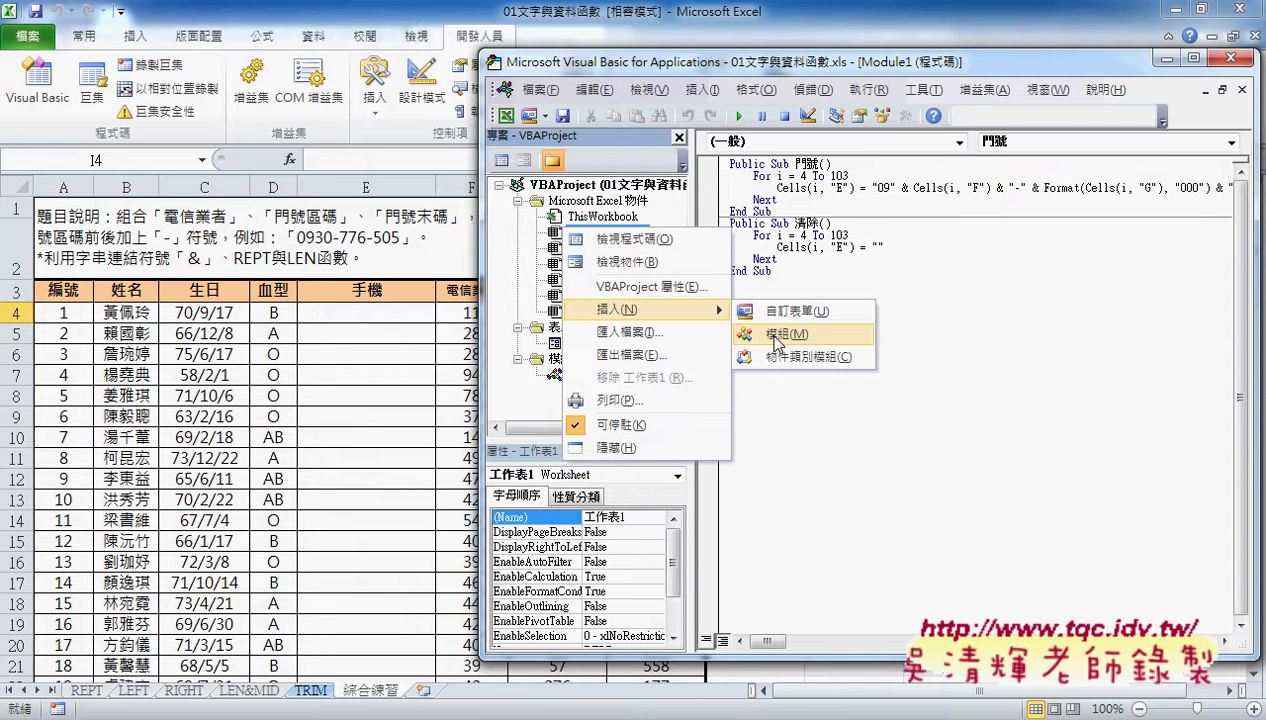
Open Module1 and select all of its code before switching to the notes
click(556, 377)
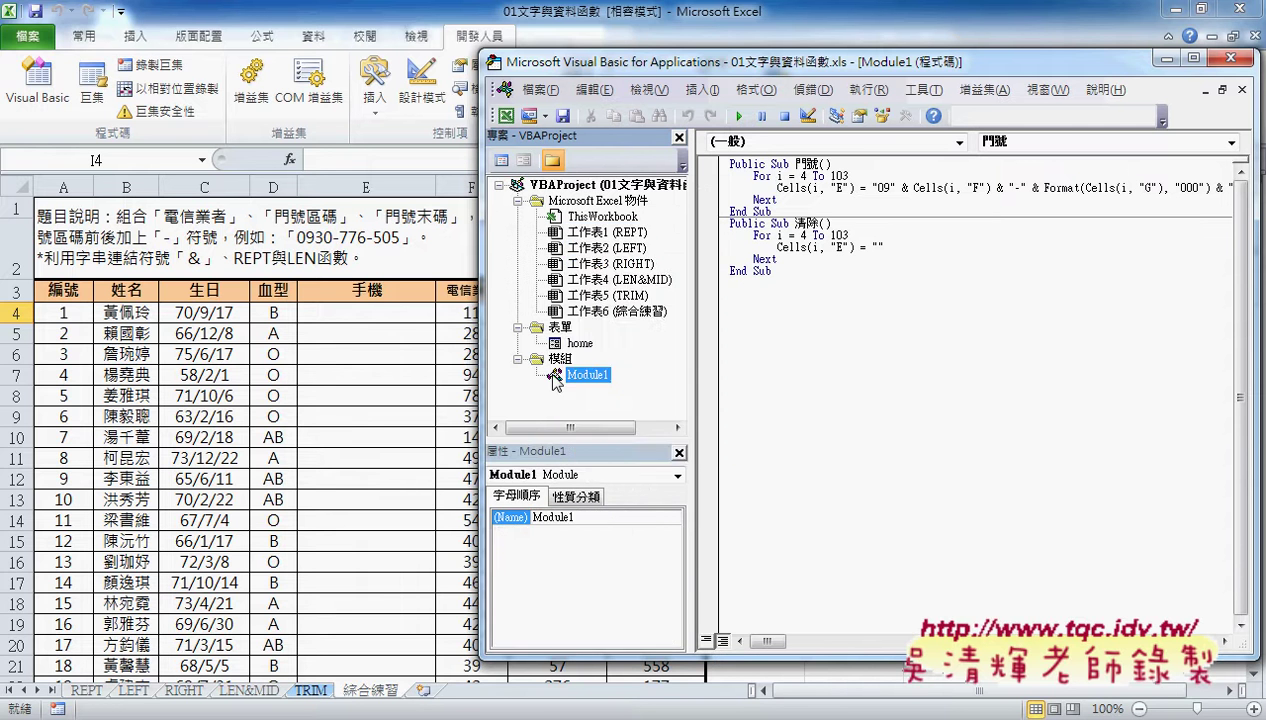
double_click(586, 375)
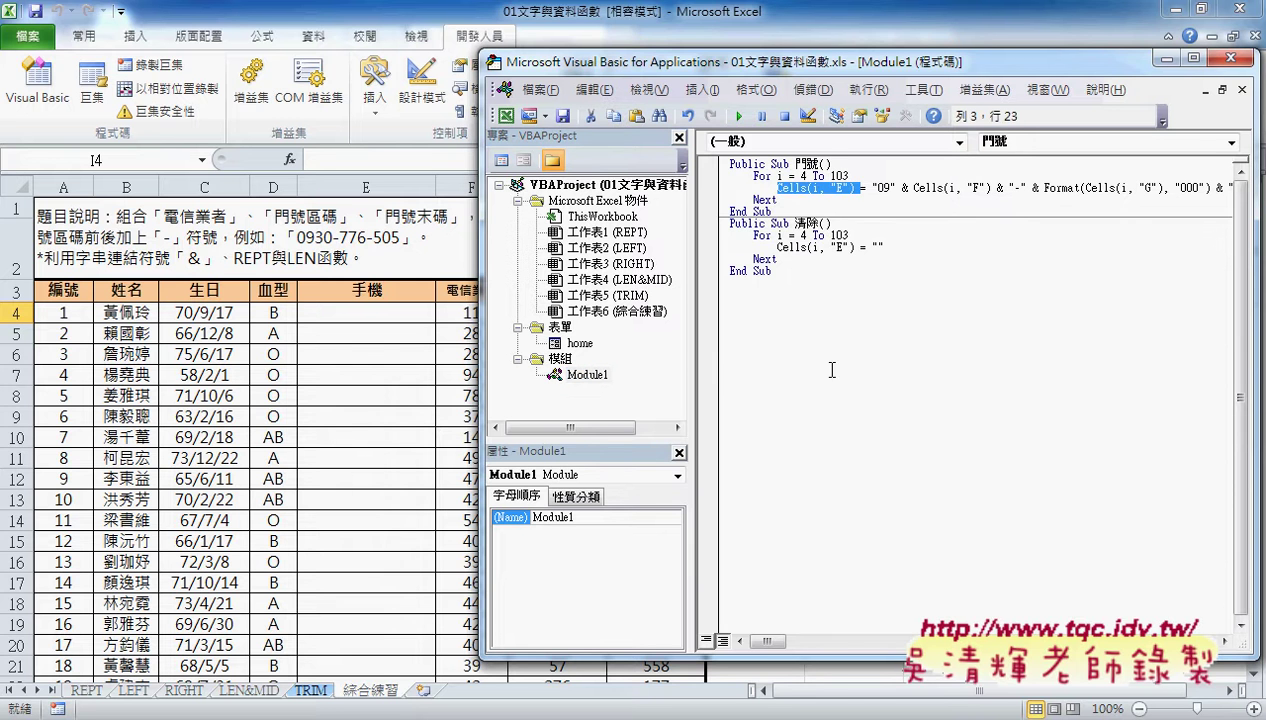
drag(800, 280, 727, 163)
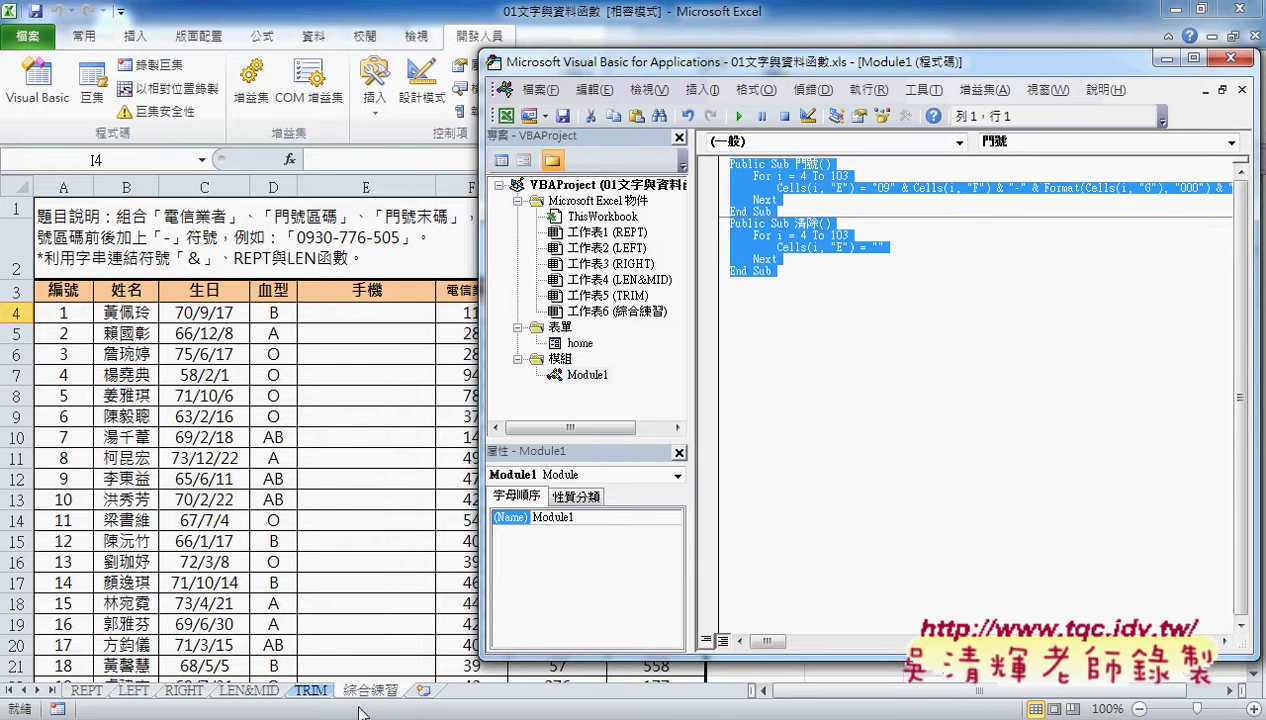
key(alt+Tab)
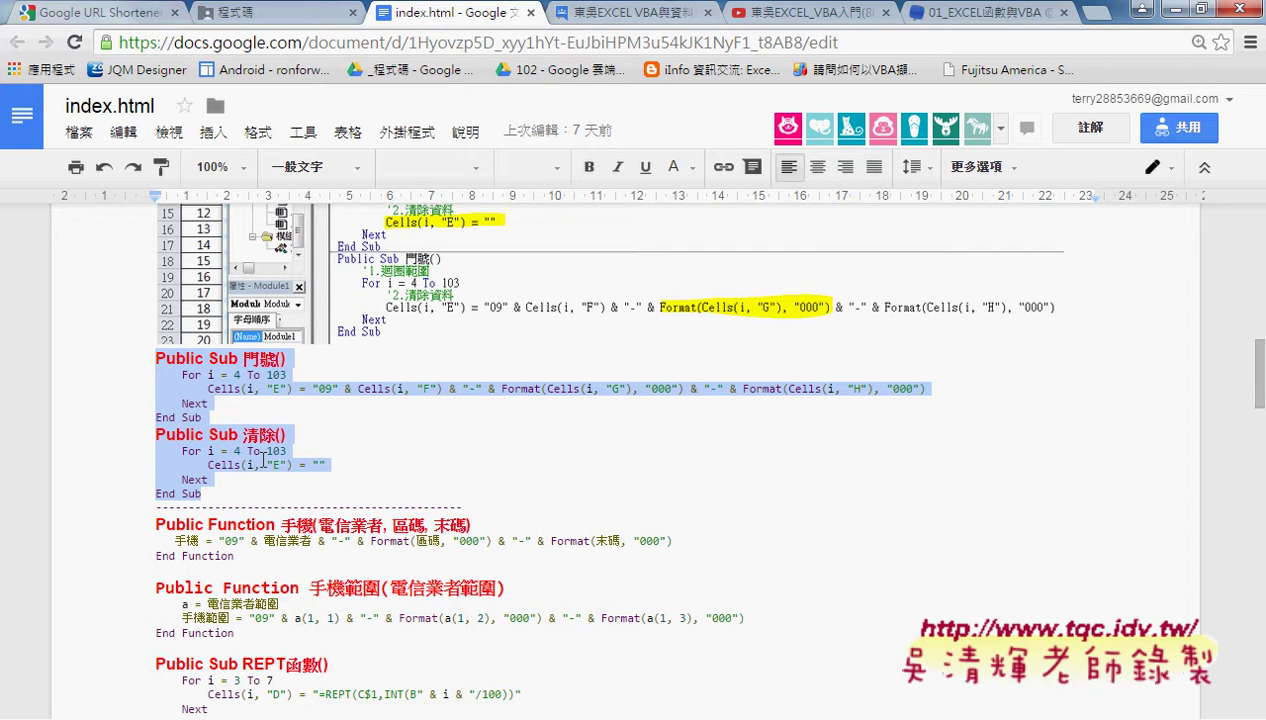
Select the two phone-number functions in the notes, then open the 會員系統 home UserForm designer
mouse_move(240, 633)
mouse_down()
mouse_move(180, 605)
mouse_move(178, 575)
mouse_move(311, 517)
mouse_up()
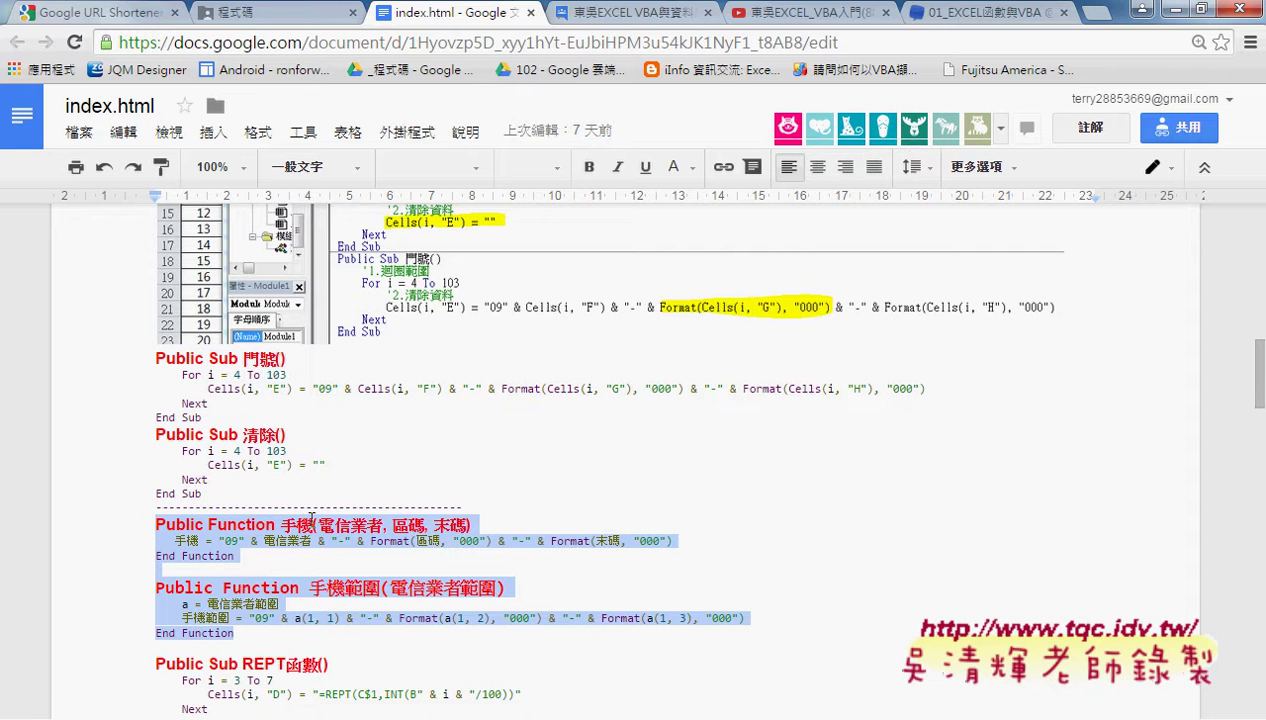
scroll(354, 553, down, 3)
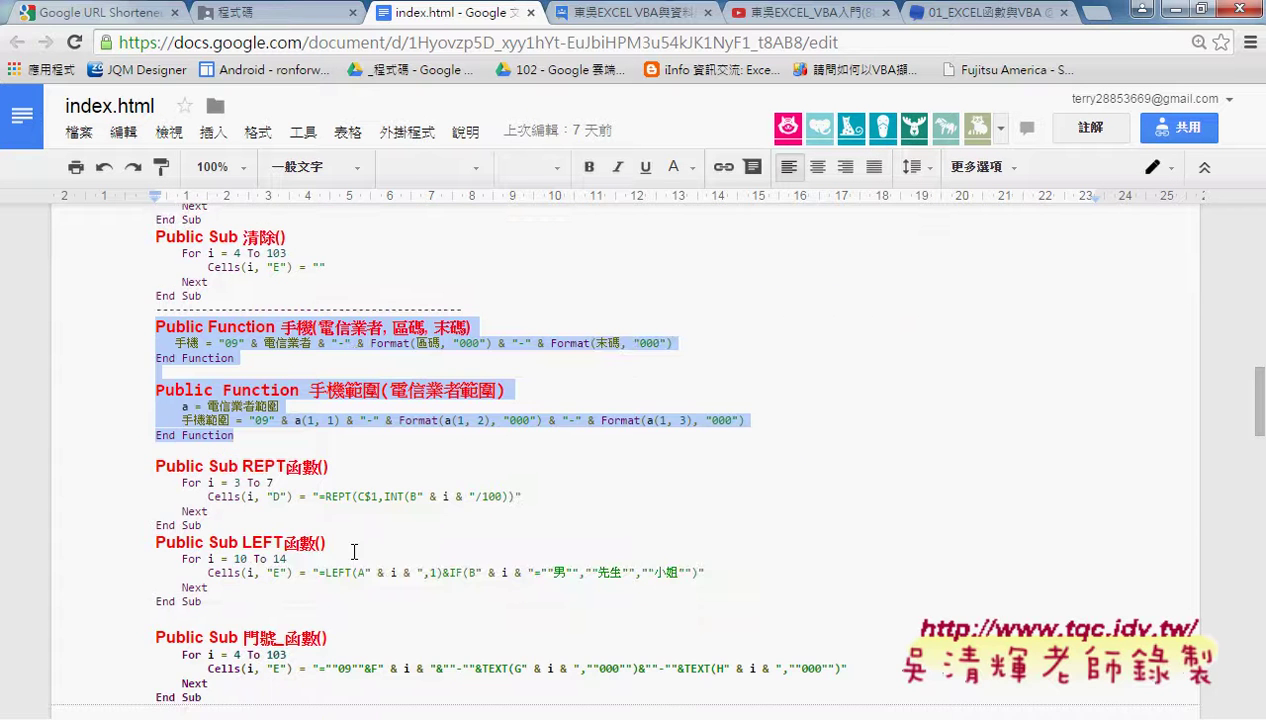
scroll(354, 553, down, 5)
scroll(354, 553, down, 3)
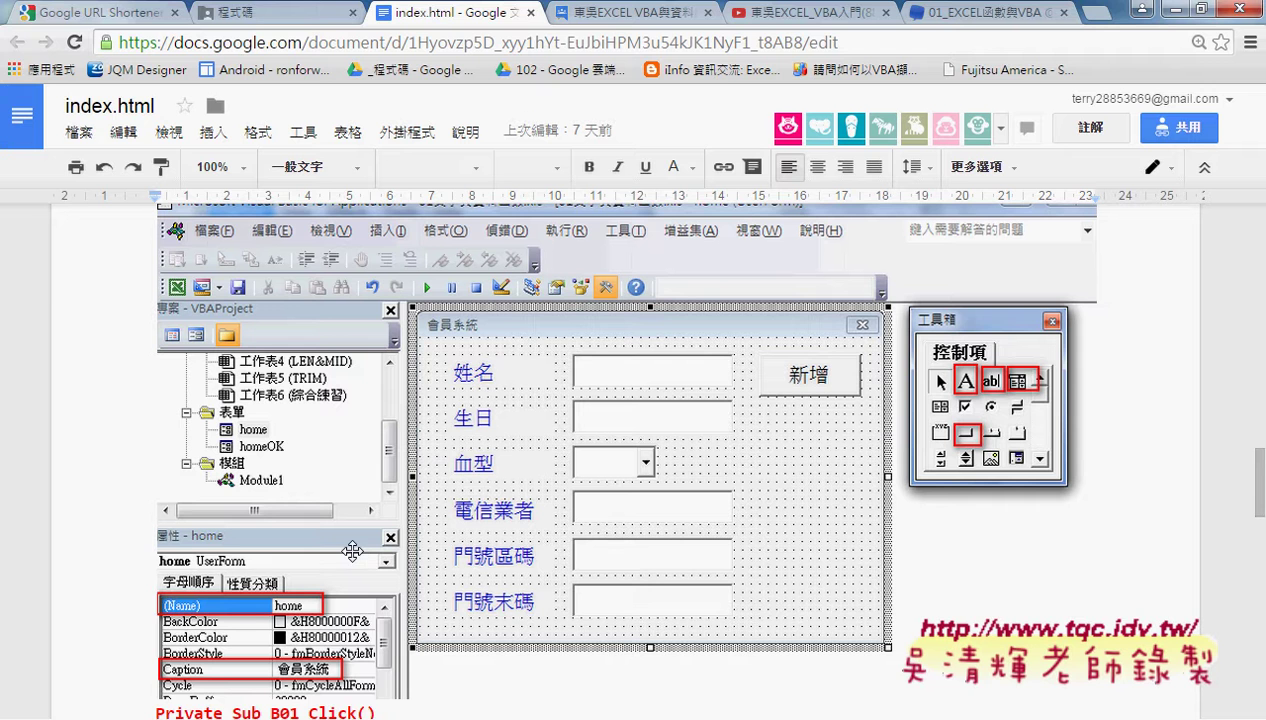
click(1176, 12)
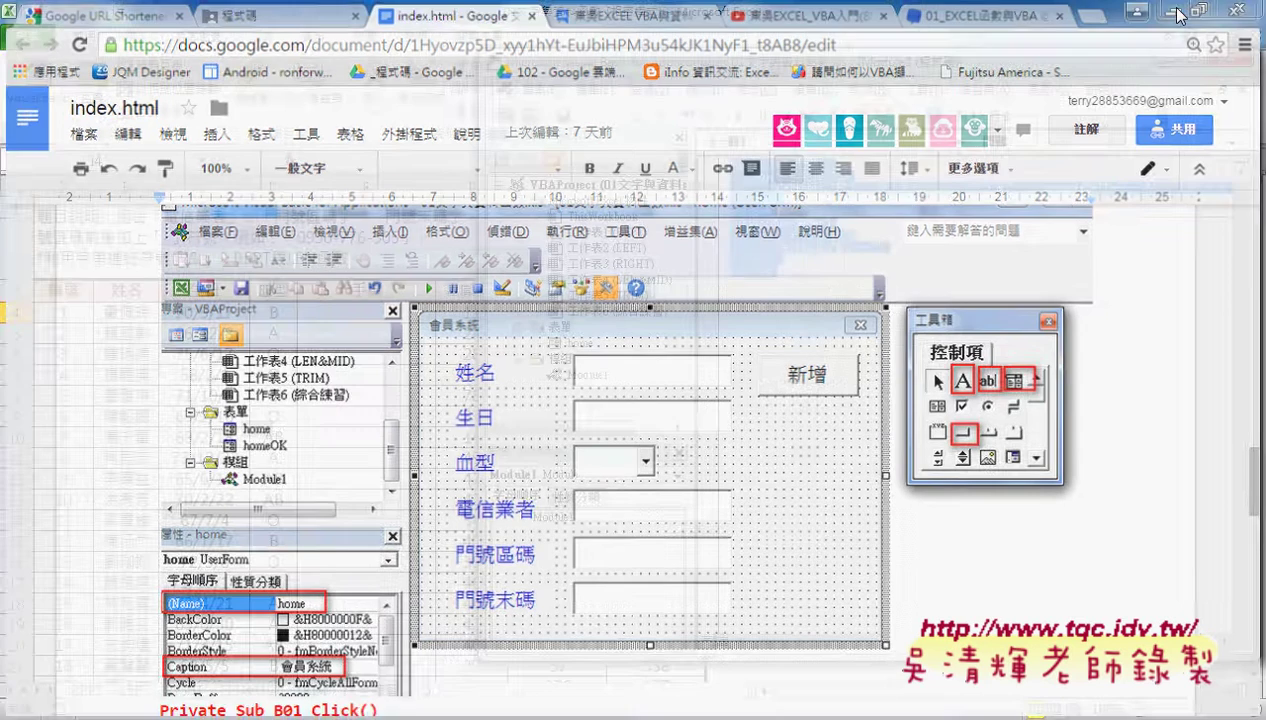
double_click(576, 343)
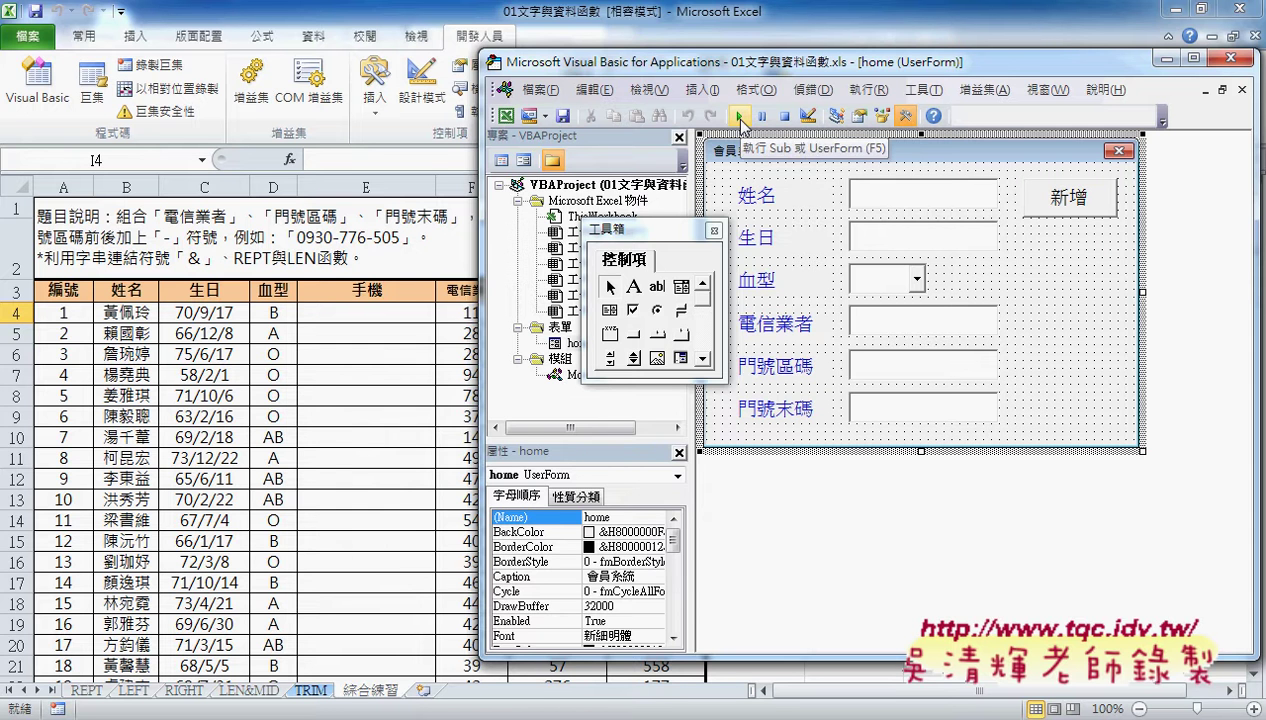
Test-run the 會員系統 form, enter the 生日 field, then close the form
click(741, 118)
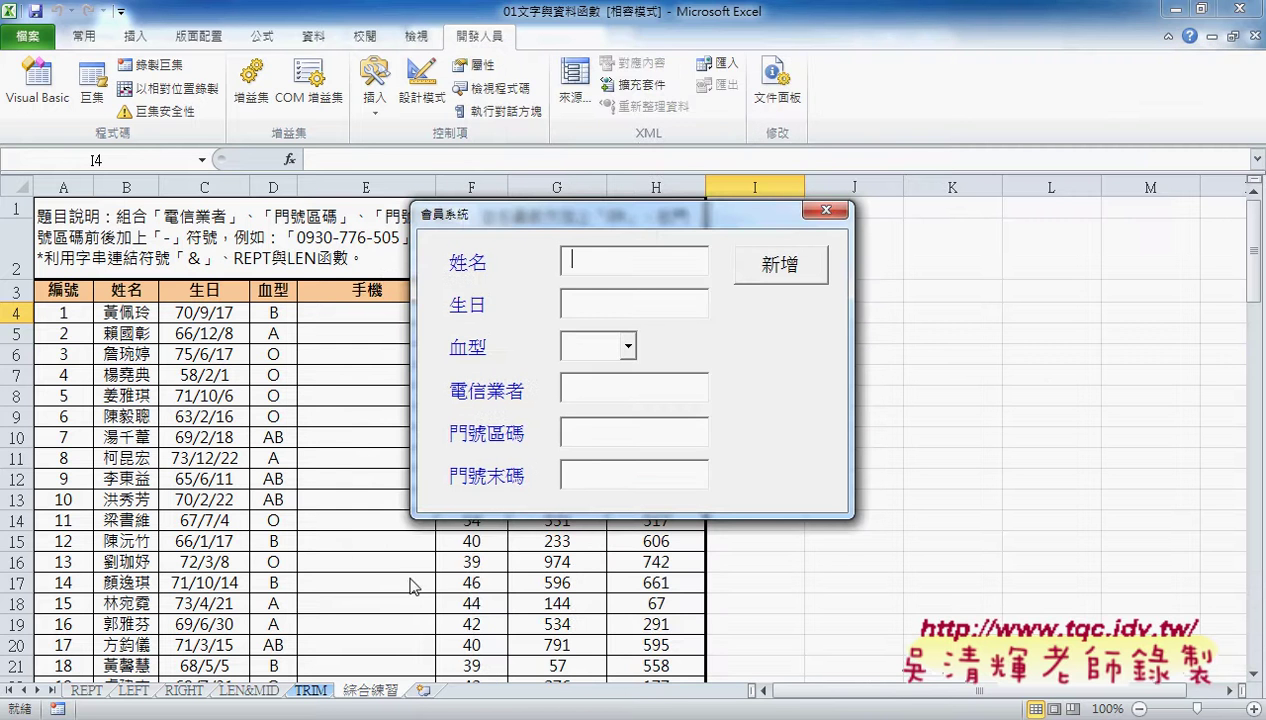
click(629, 304)
click(824, 212)
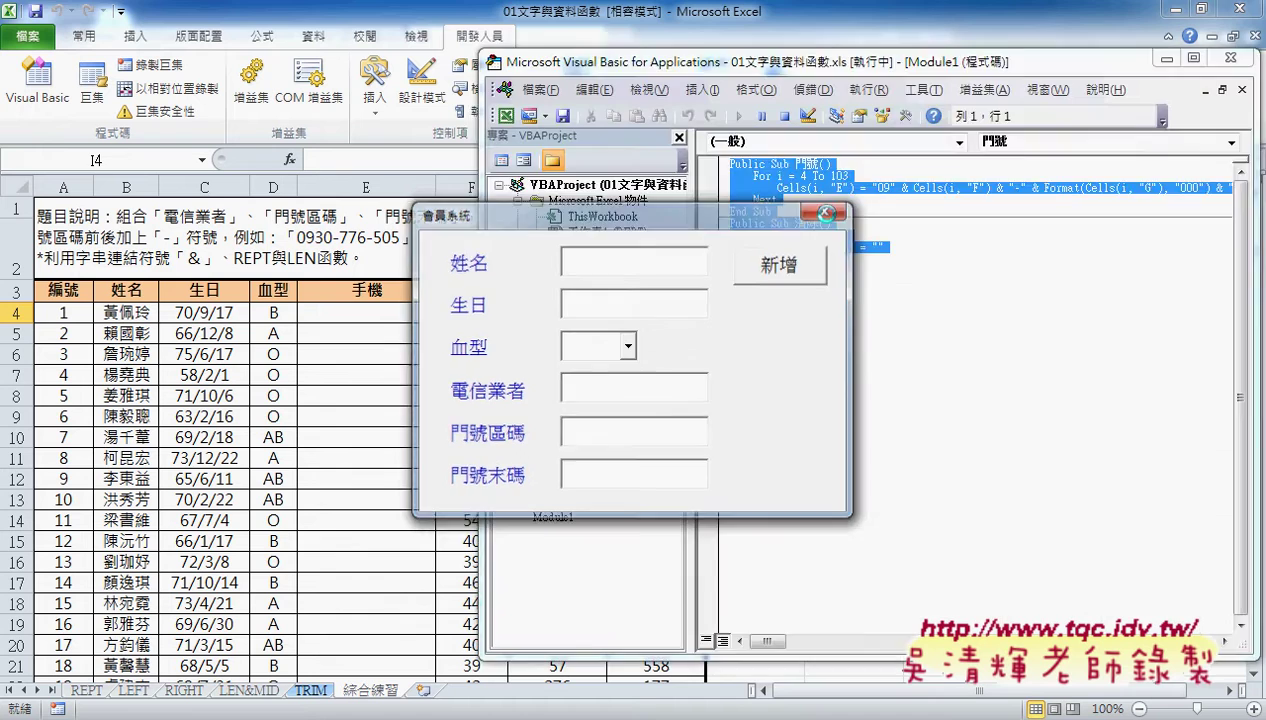
click(824, 212)
click(367, 435)
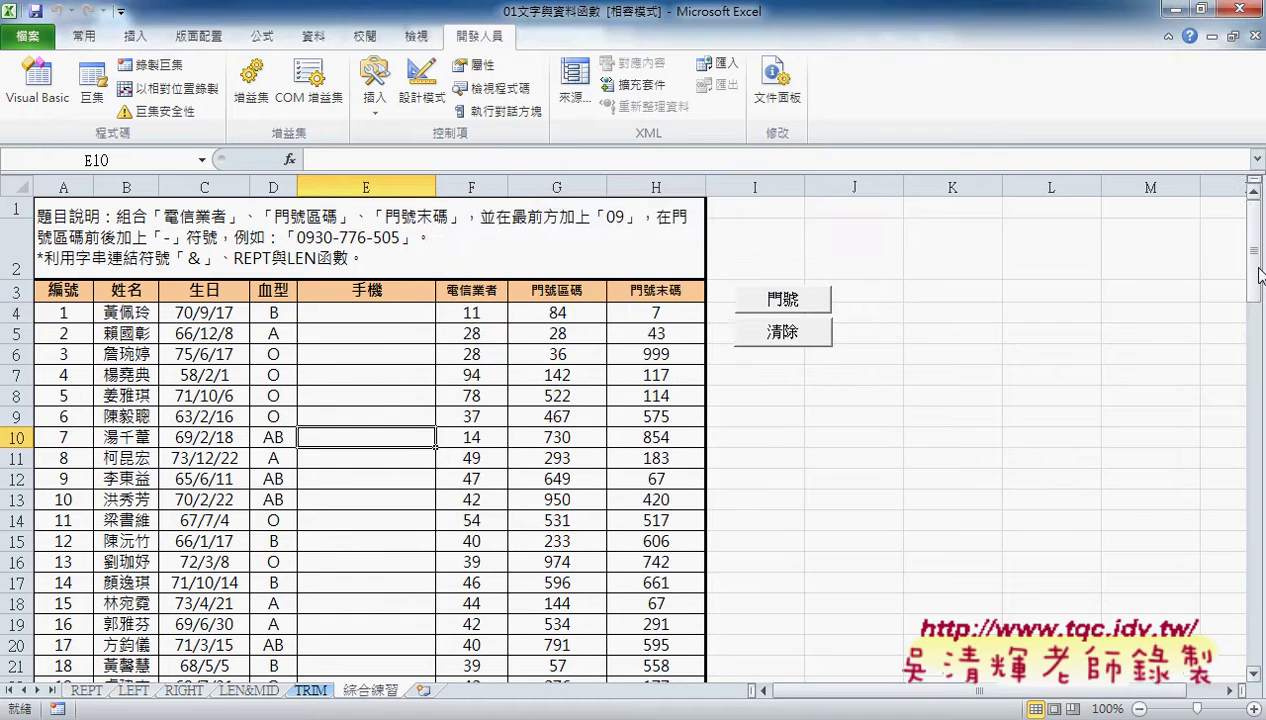
Scroll to row 104 and select A104–D104 to confirm the member list ends at row 103
drag(1260, 275, 1262, 645)
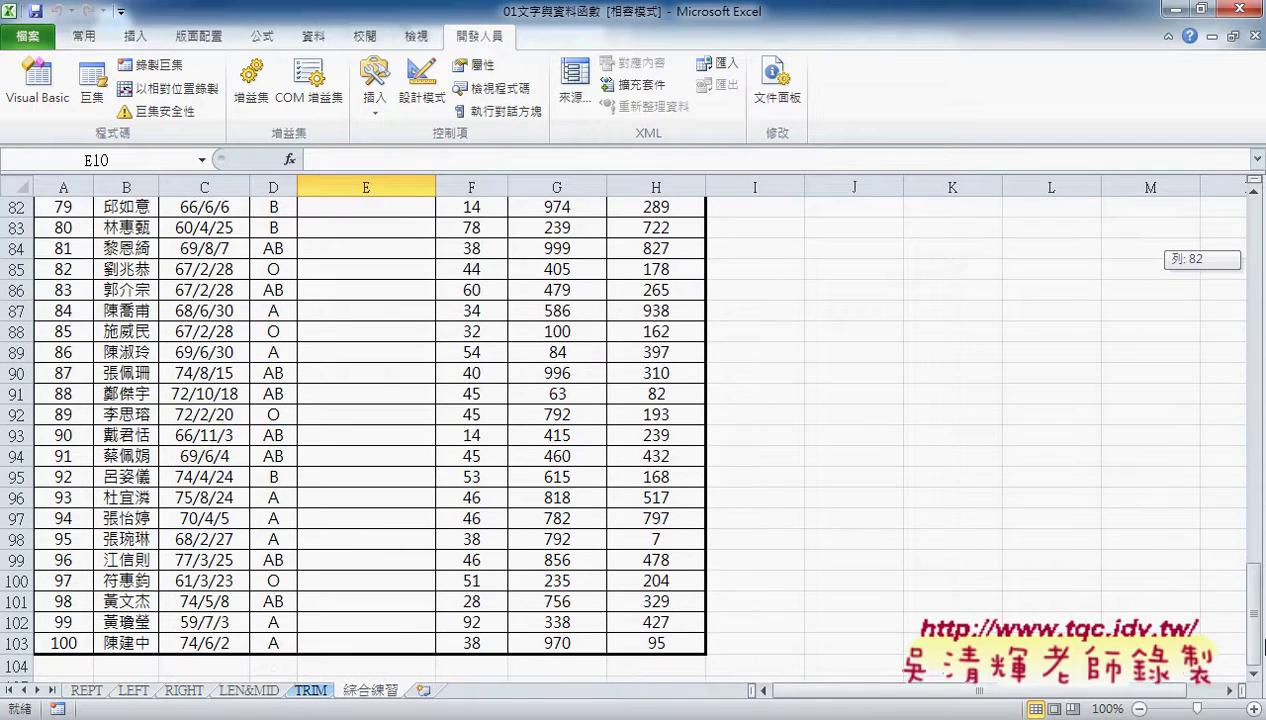
click(72, 665)
scroll(315, 545, down, 2)
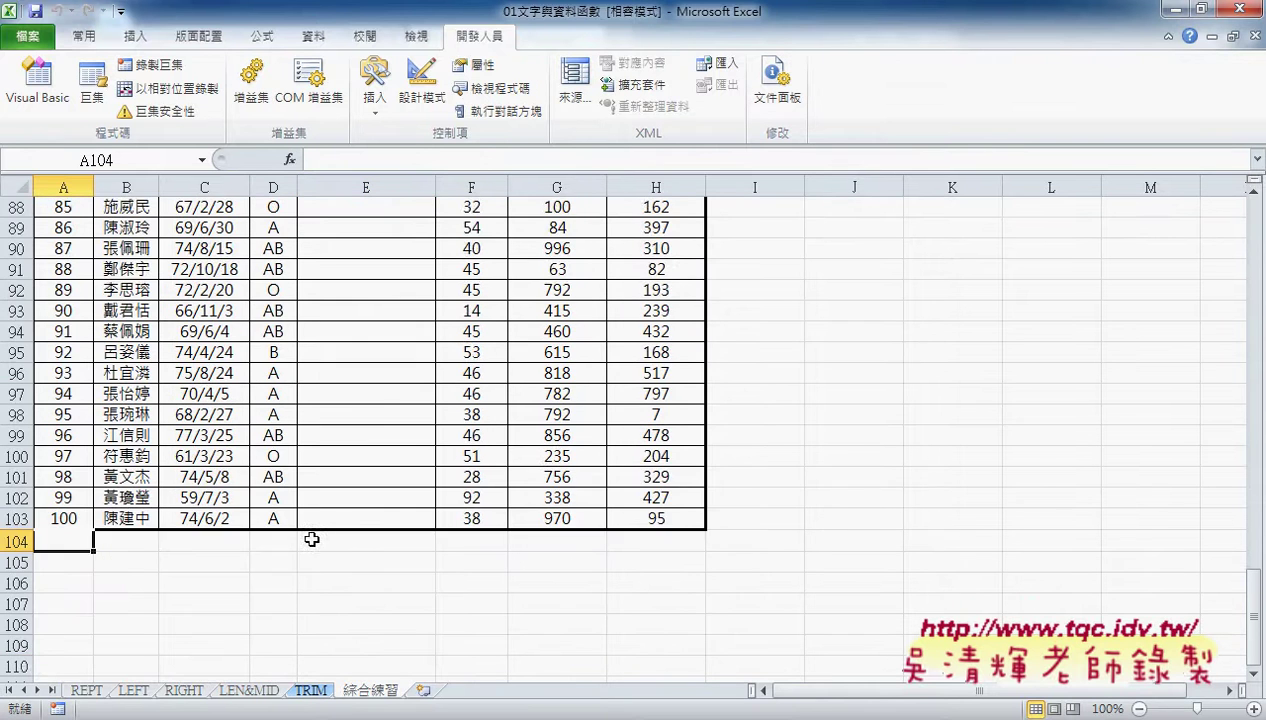
scroll(312, 539, down, 1)
click(125, 479)
click(205, 479)
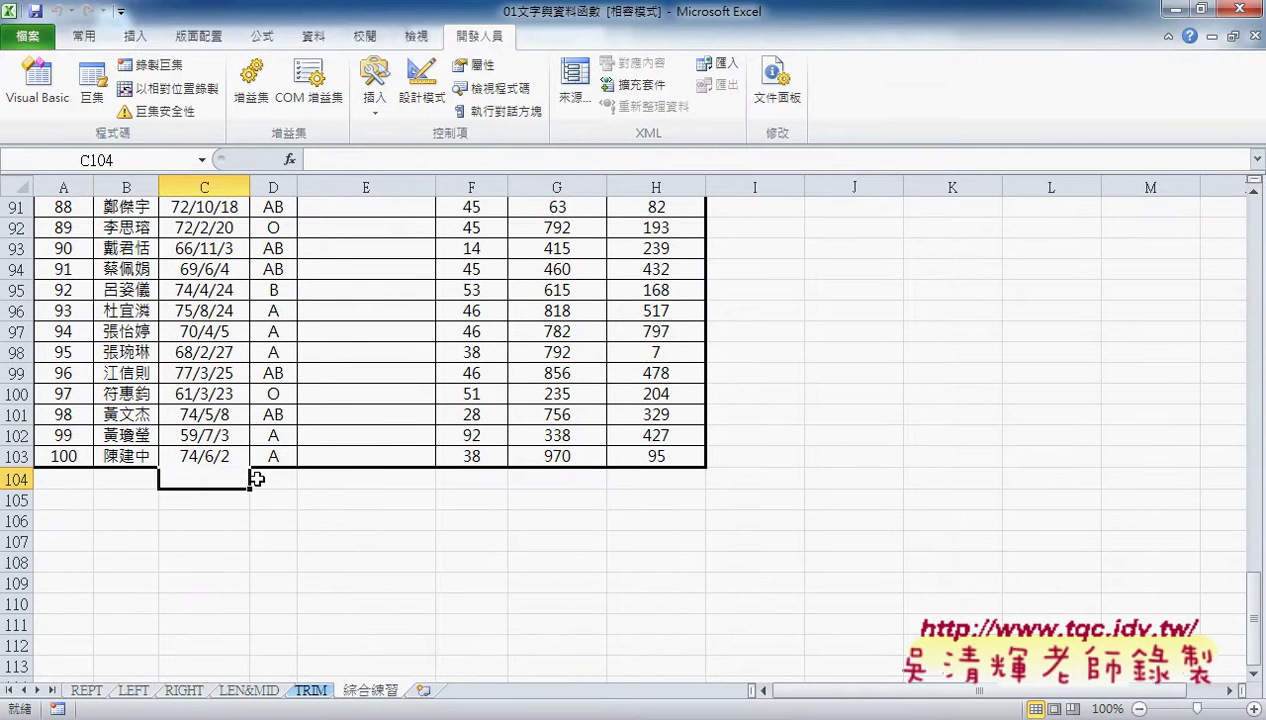
click(260, 479)
mouse_move(394, 710)
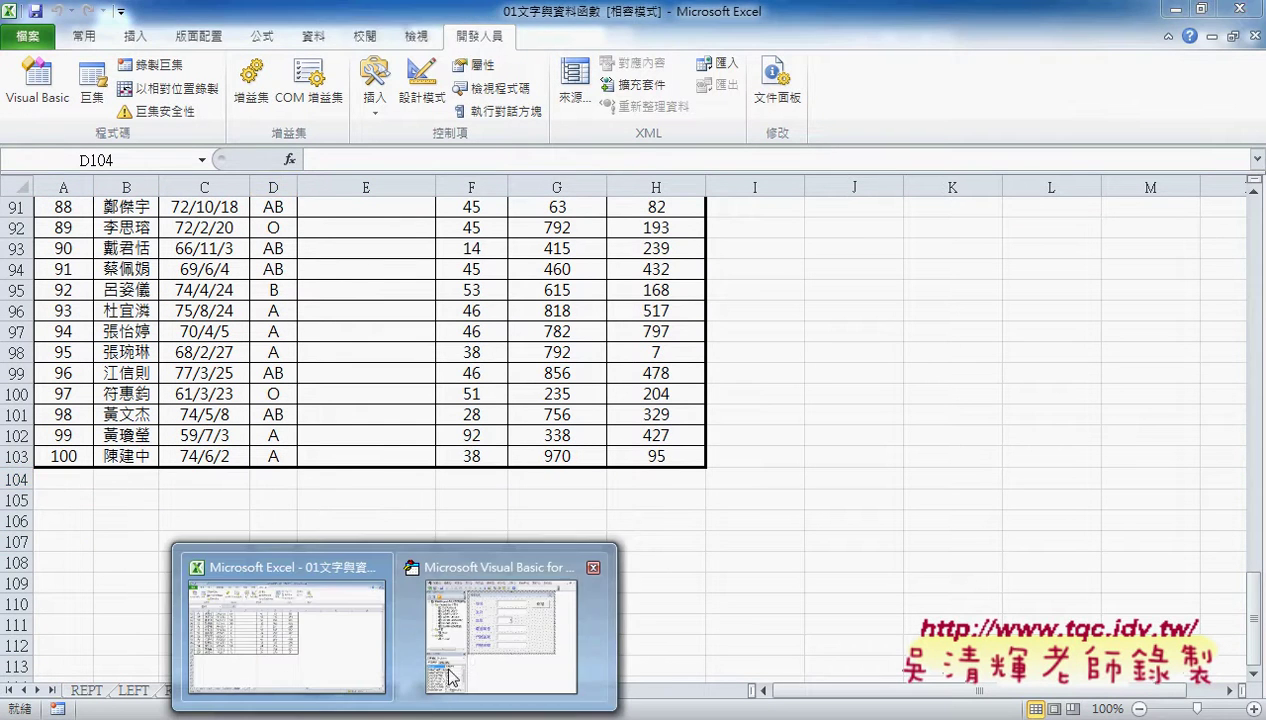
click(452, 676)
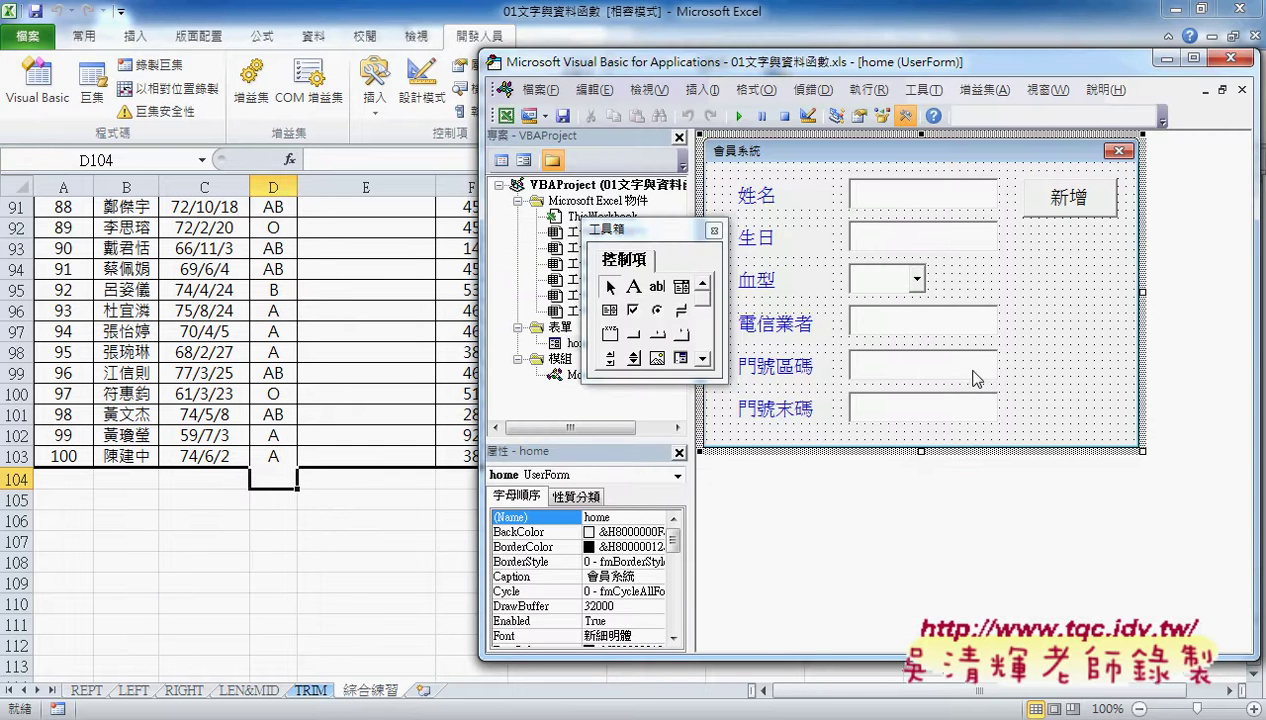
click(743, 118)
text(85/4/11)
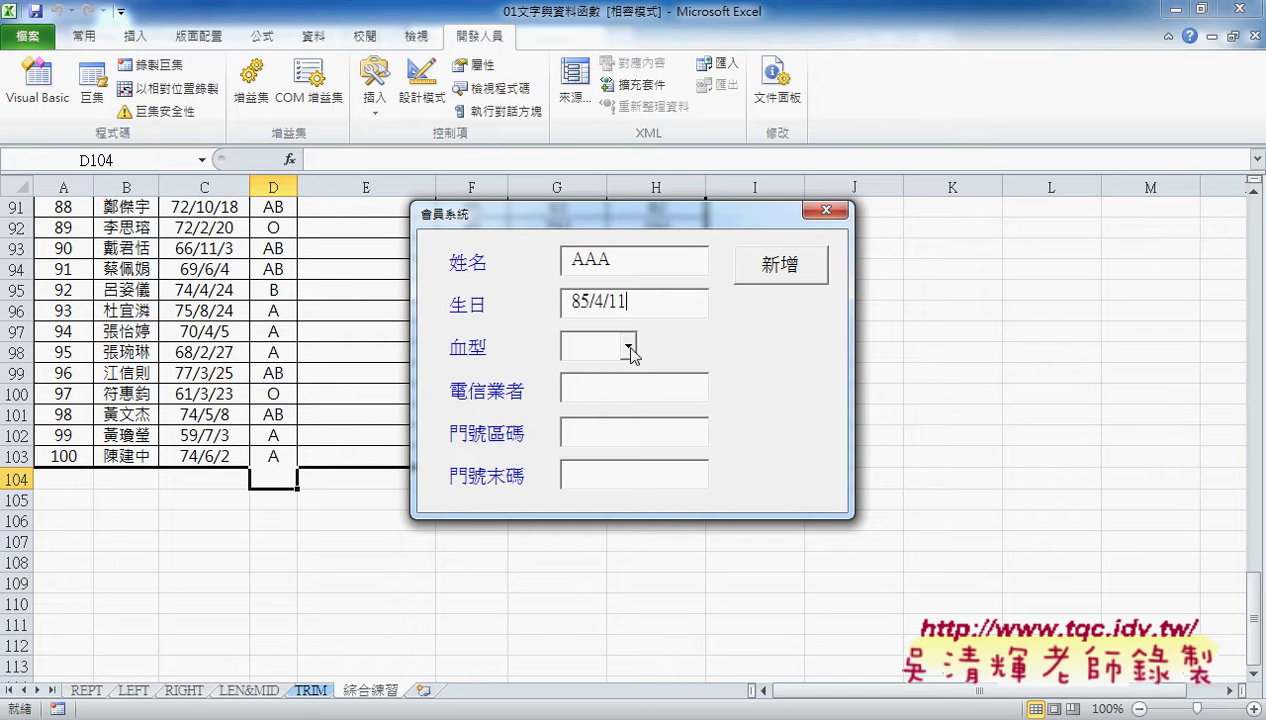
click(628, 346)
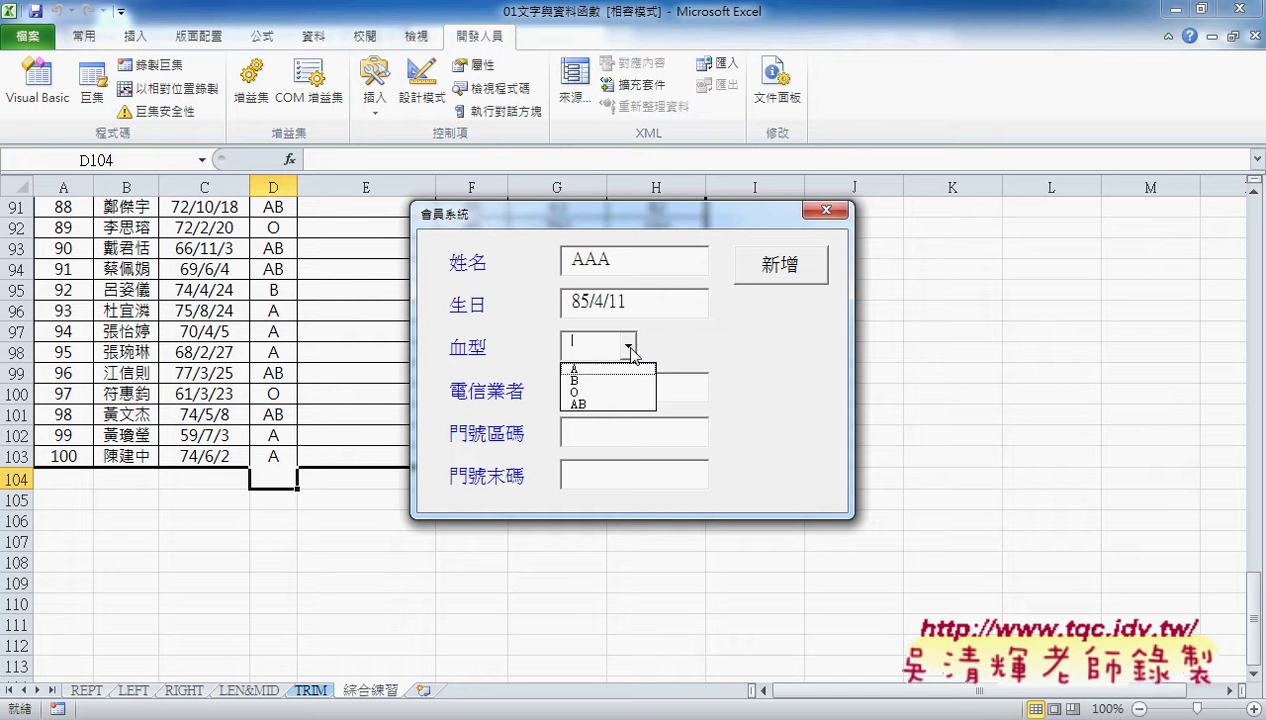
click(620, 396)
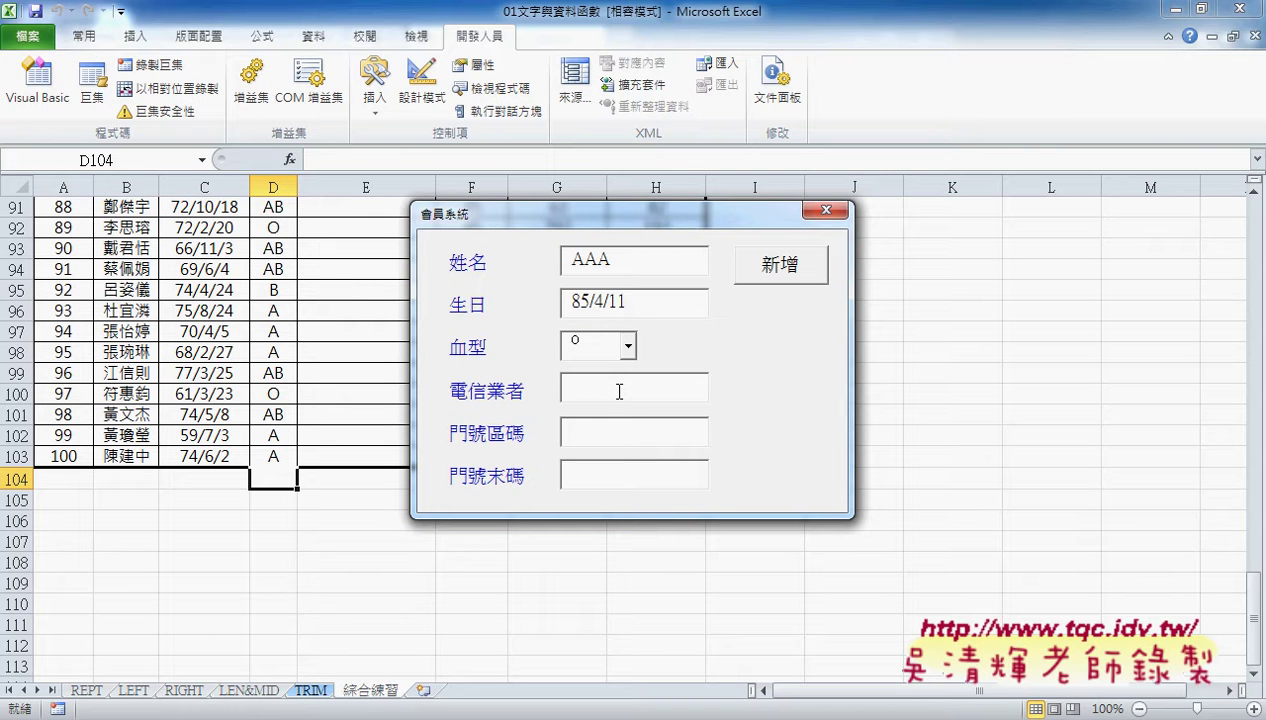
text(11)
text(11)
drag(708, 219, 974, 166)
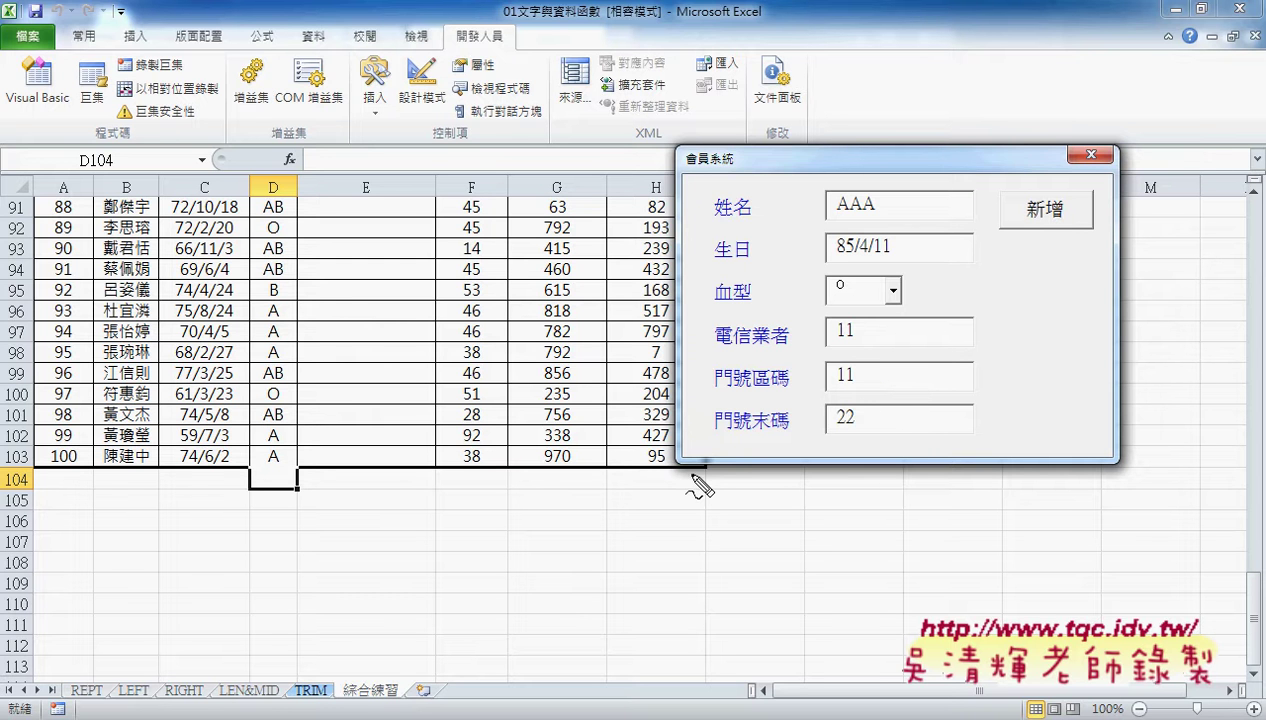
mouse_move(66, 268)
mouse_down()
mouse_move(68, 418)
mouse_move(76, 402)
mouse_up()
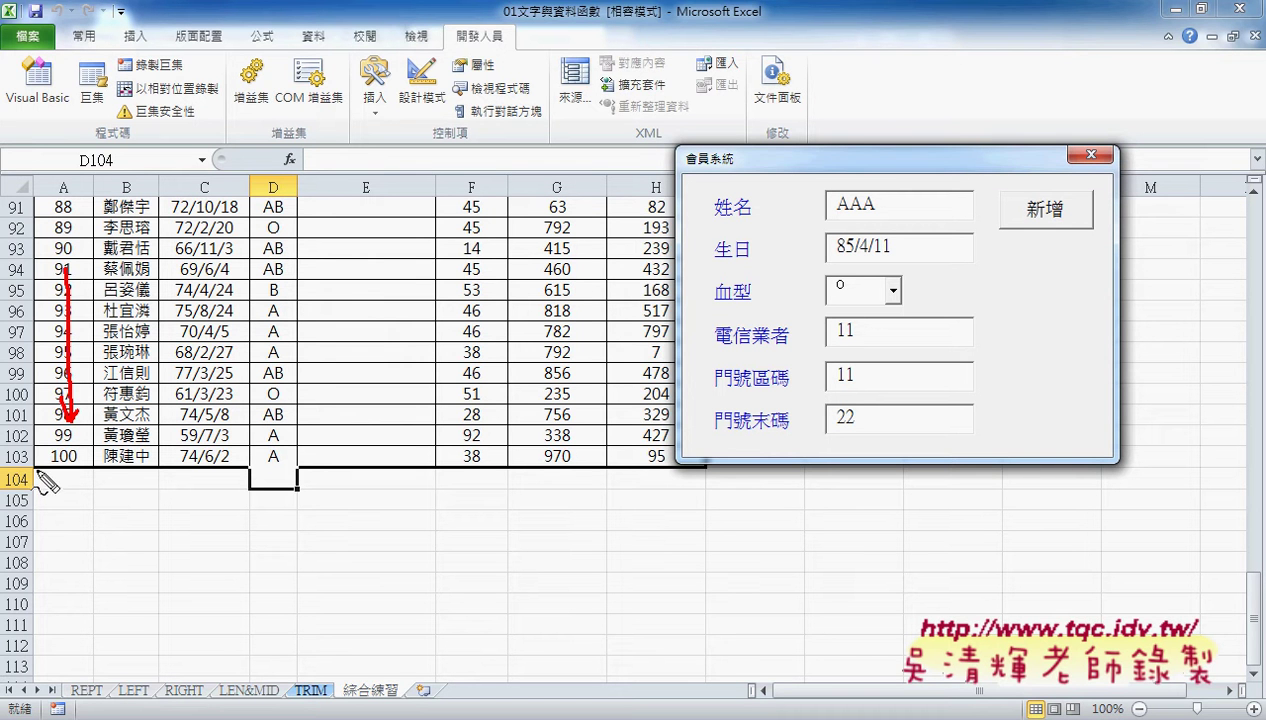
mouse_move(36, 472)
mouse_down()
mouse_move(35, 485)
mouse_move(93, 466)
mouse_move(706, 490)
mouse_up()
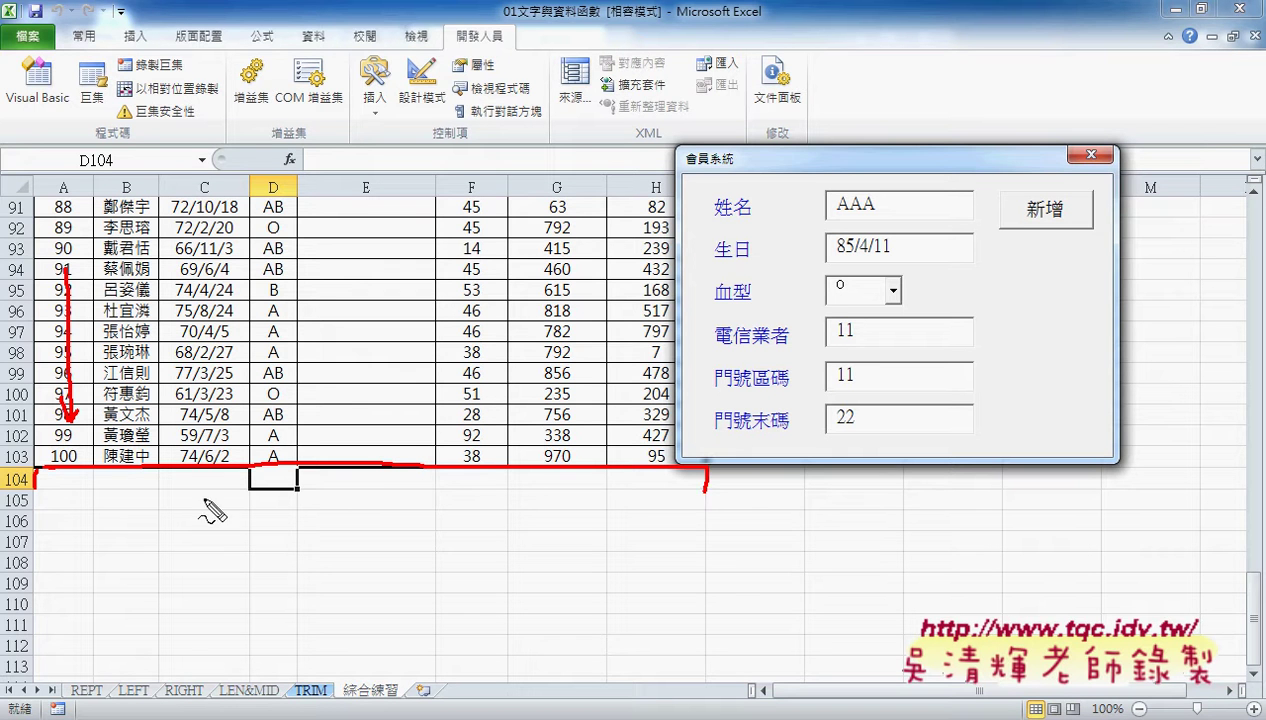
drag(40, 490, 710, 489)
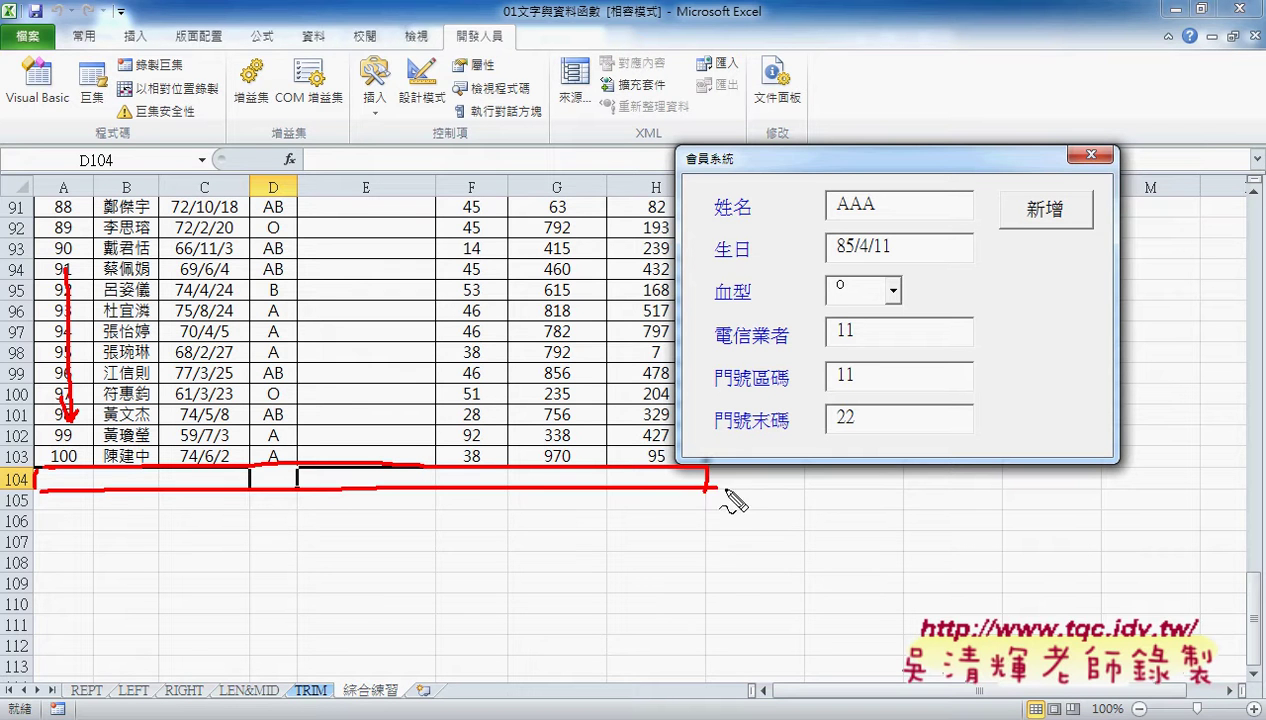
mouse_move(666, 128)
mouse_down()
mouse_move(666, 470)
mouse_move(1130, 292)
mouse_move(1135, 470)
mouse_up()
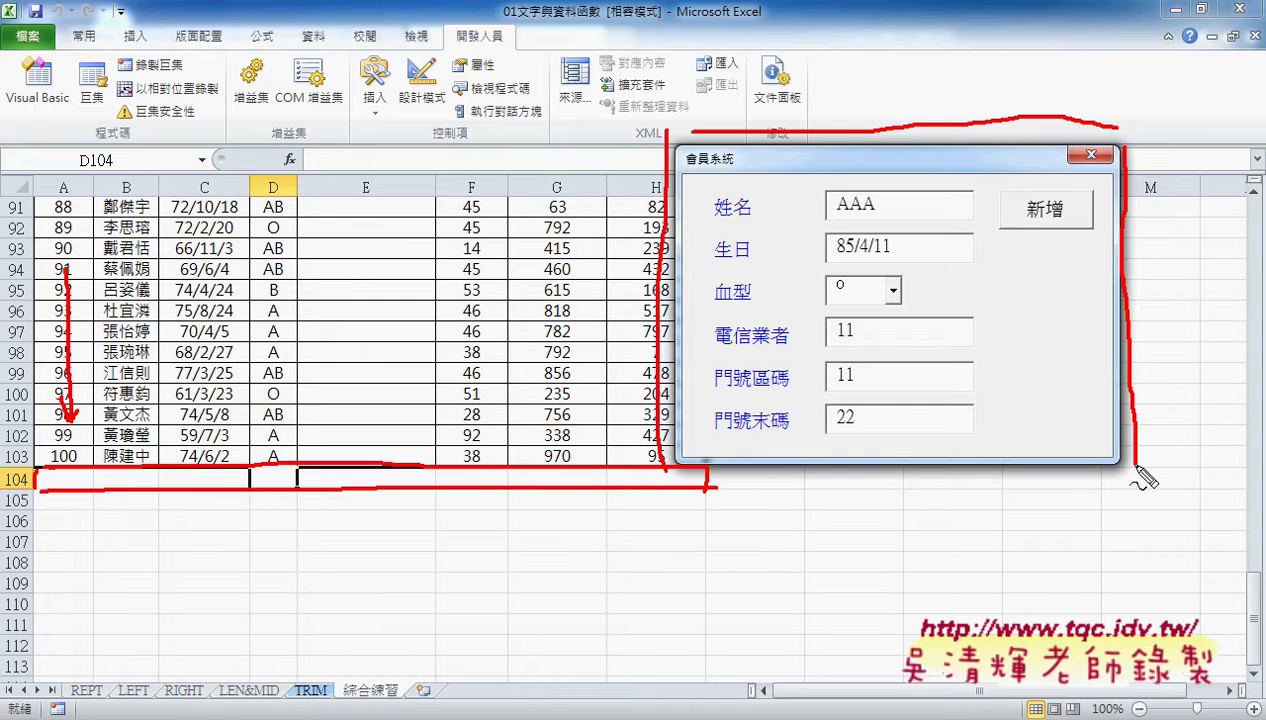
drag(675, 470, 1120, 463)
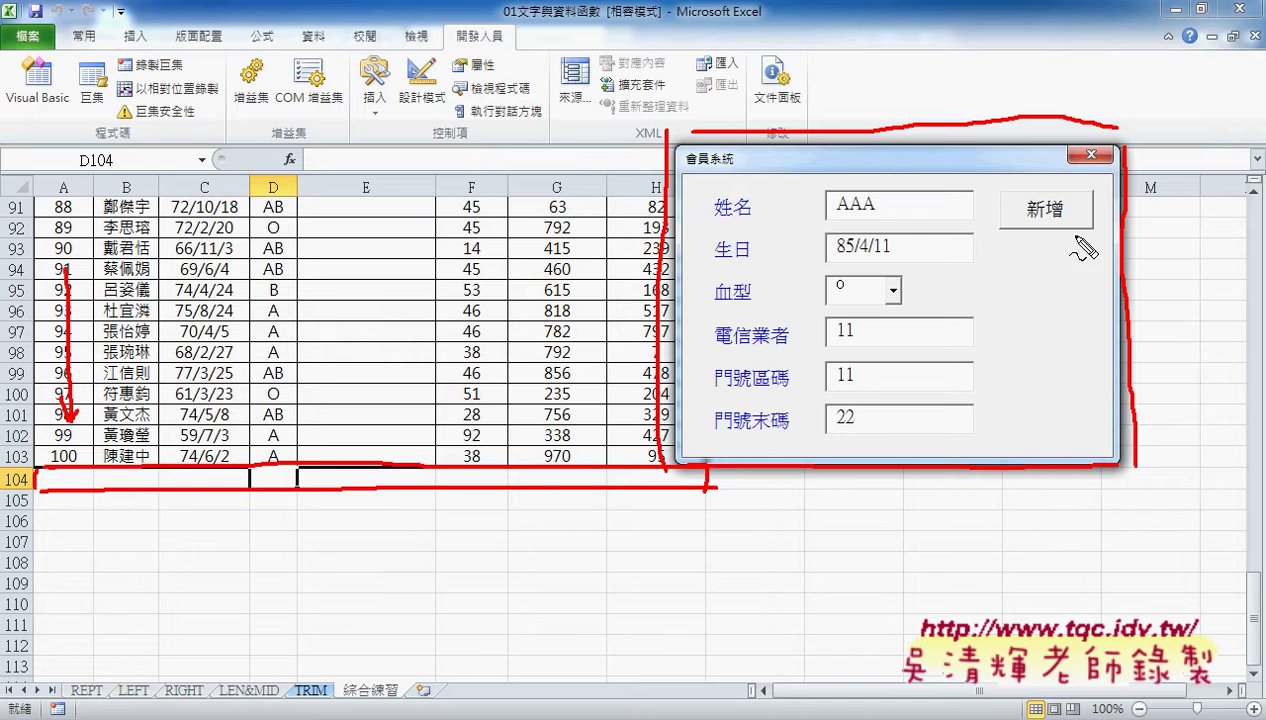
drag(1082, 236, 1088, 242)
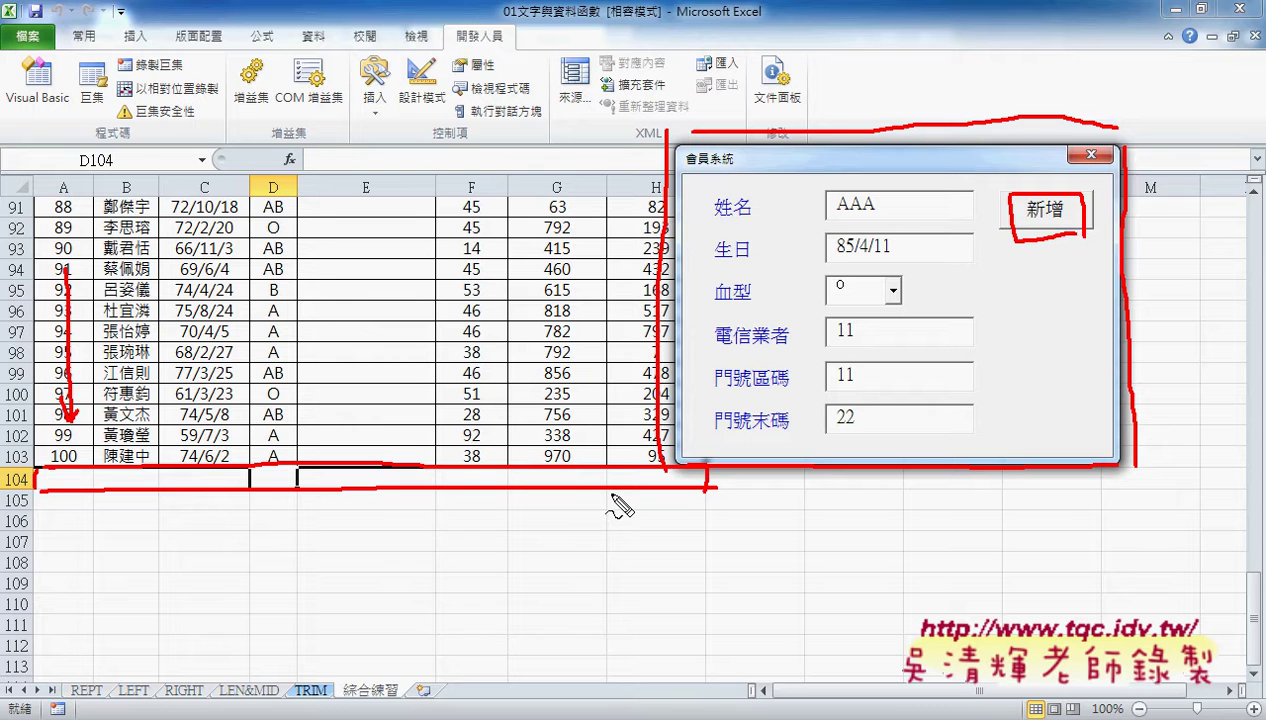
key(Escape)
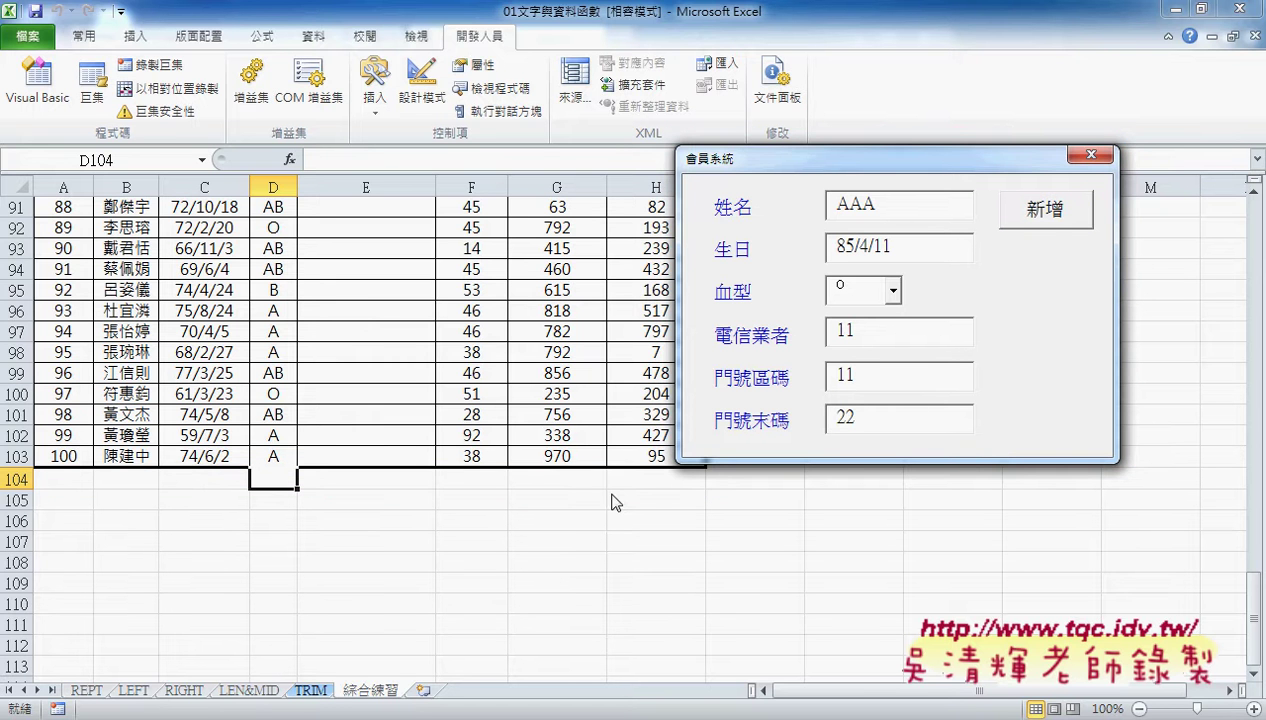
Try 新增, dismiss the undefined Sub or Function error, and open Module1's code
click(1055, 215)
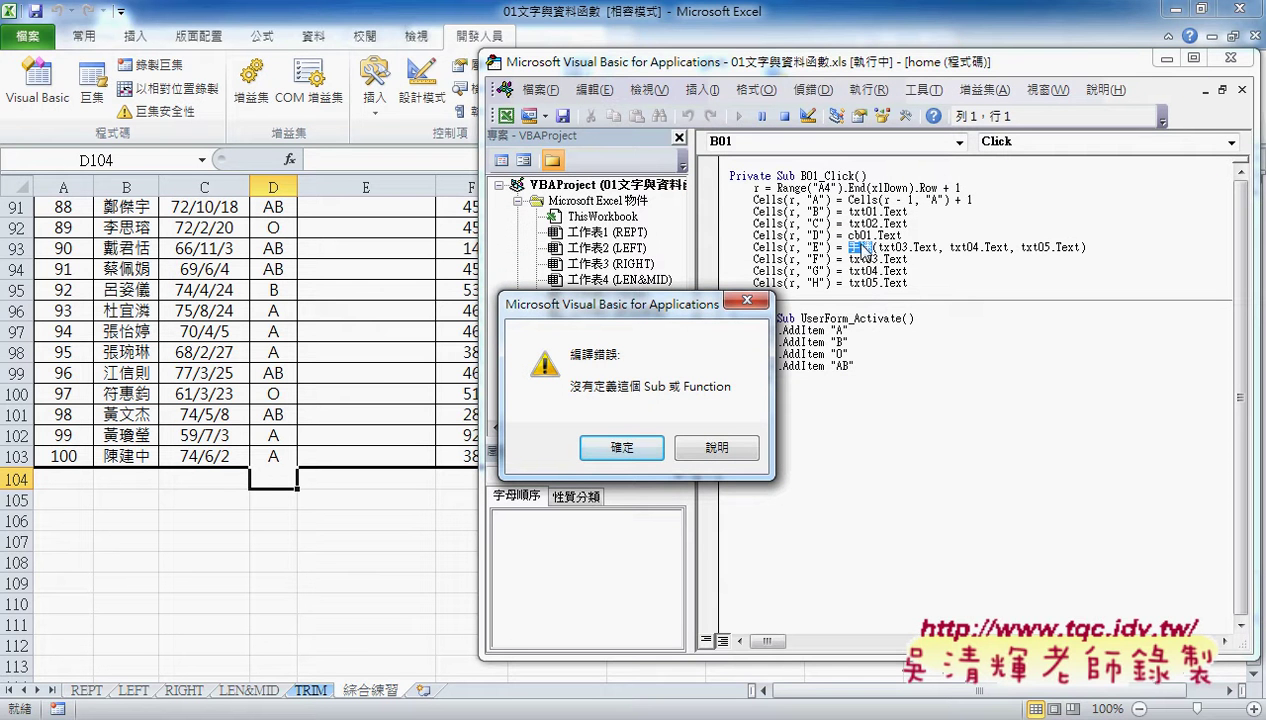
click(640, 450)
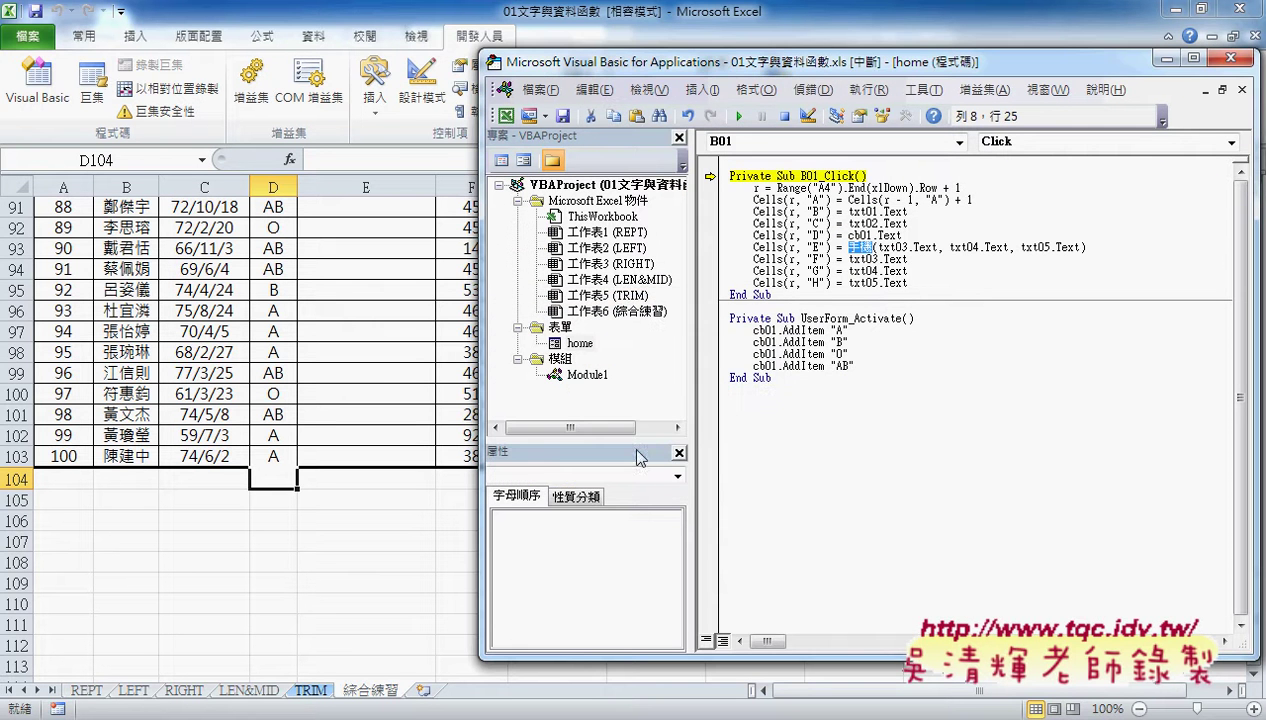
double_click(585, 375)
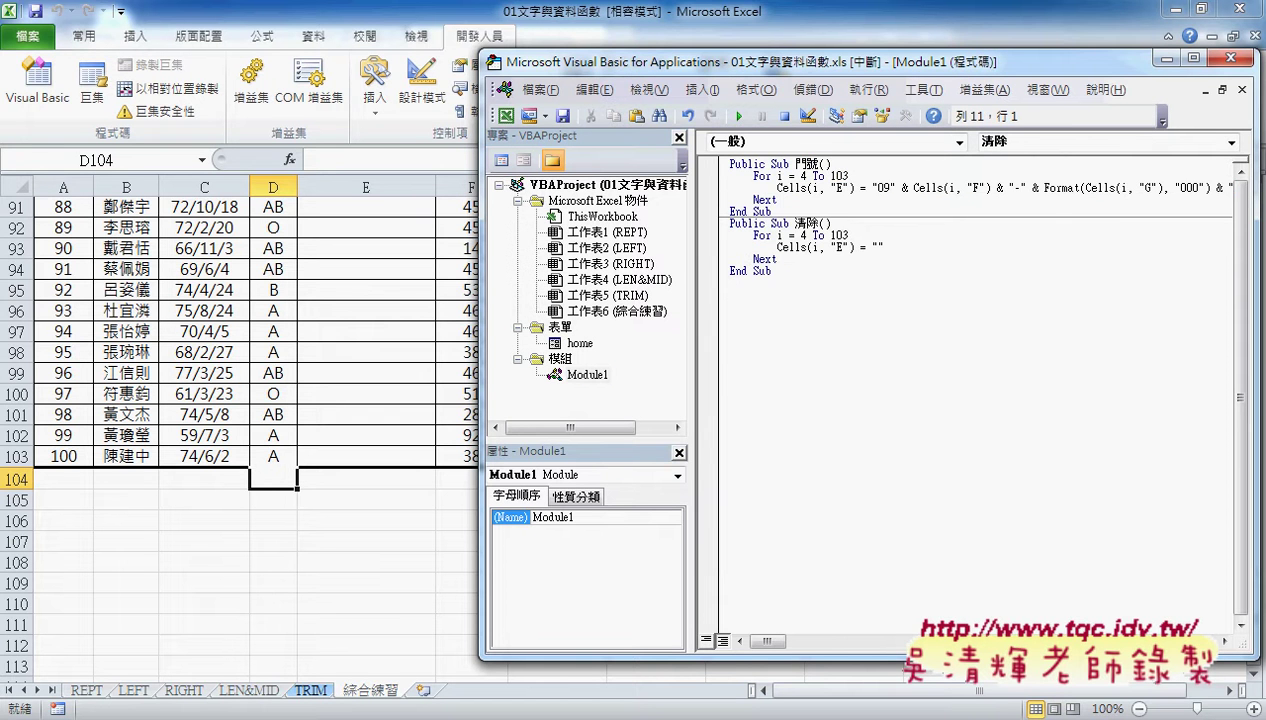
click(340, 644)
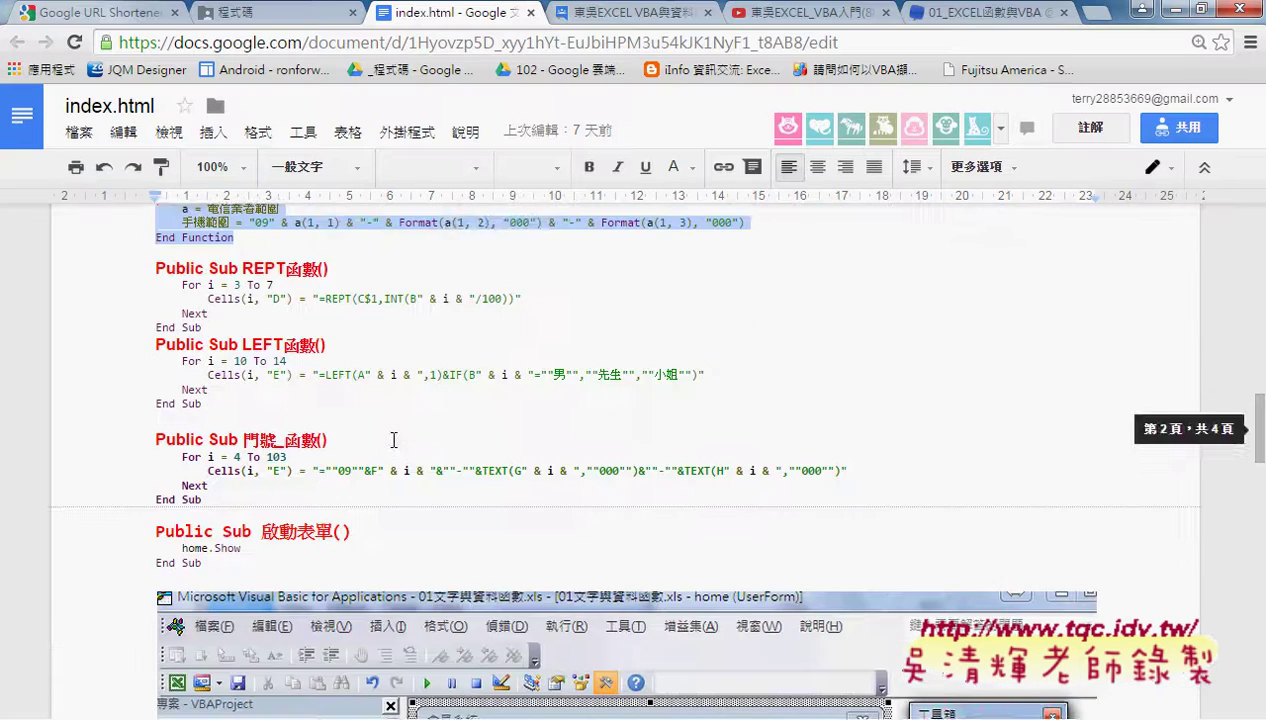
Select the Public Function 手機 block in the notes, then minimize Chrome back to Excel
scroll(390, 400, up, 1)
click(346, 280)
scroll(346, 276, up, 1)
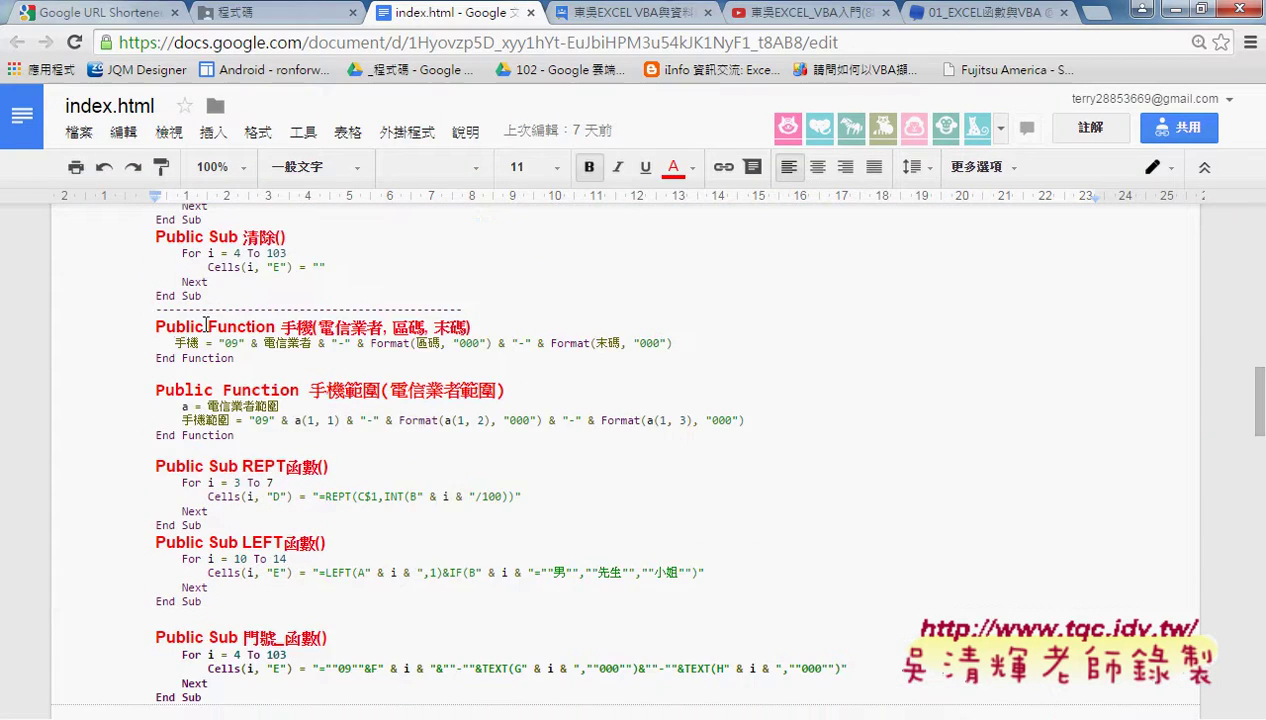
drag(156, 327, 251, 357)
key(ctrl+c)
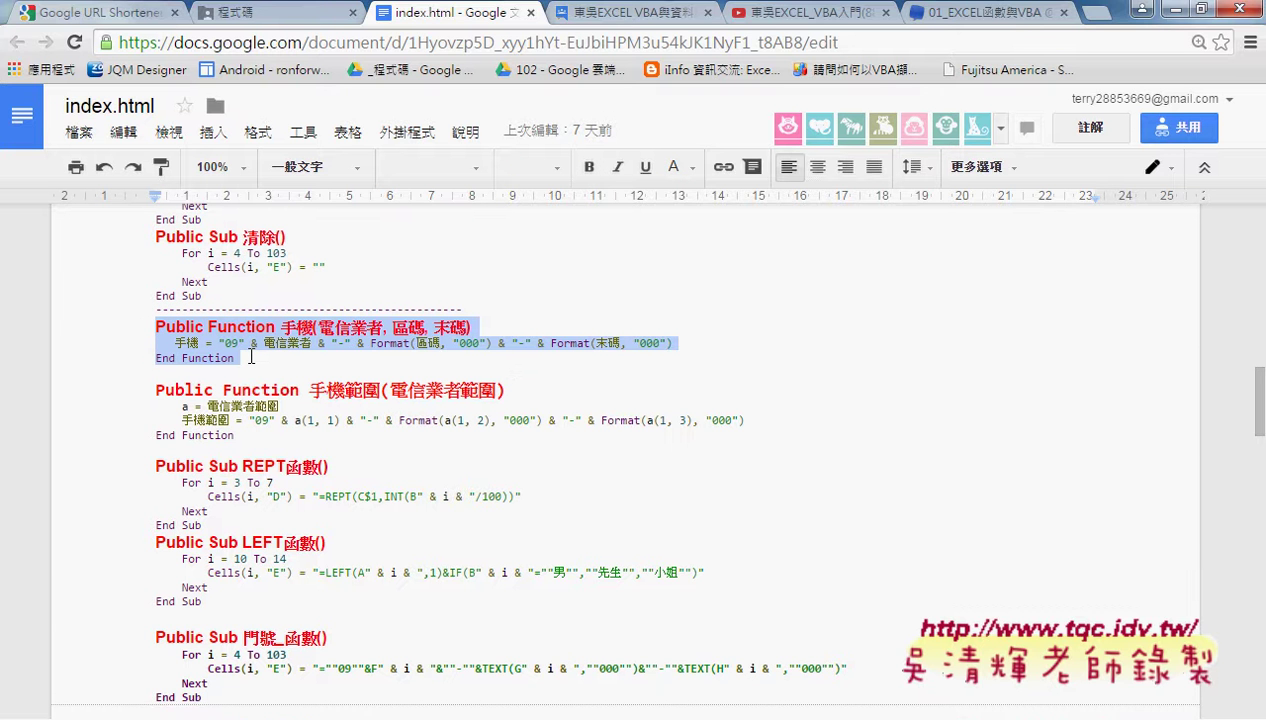
click(1166, 12)
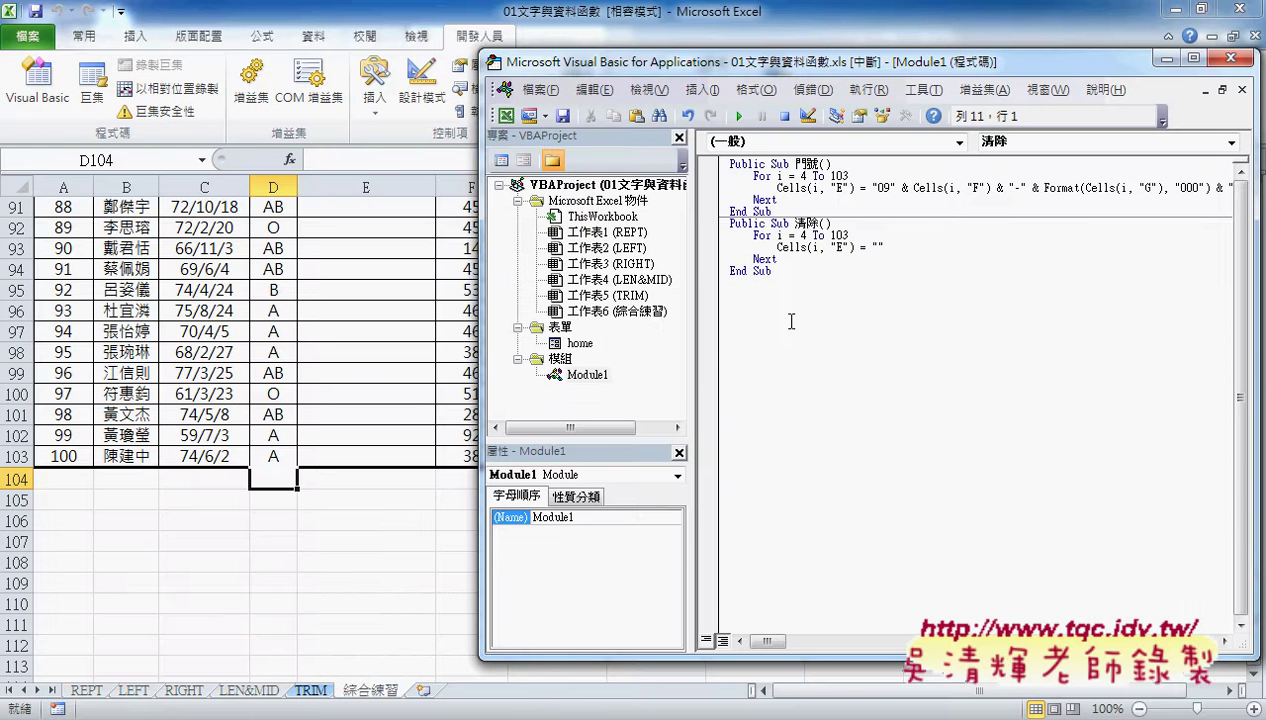
Paste the 手機 function into Module1 and run the 會員系統 form
key(ctrl+v)
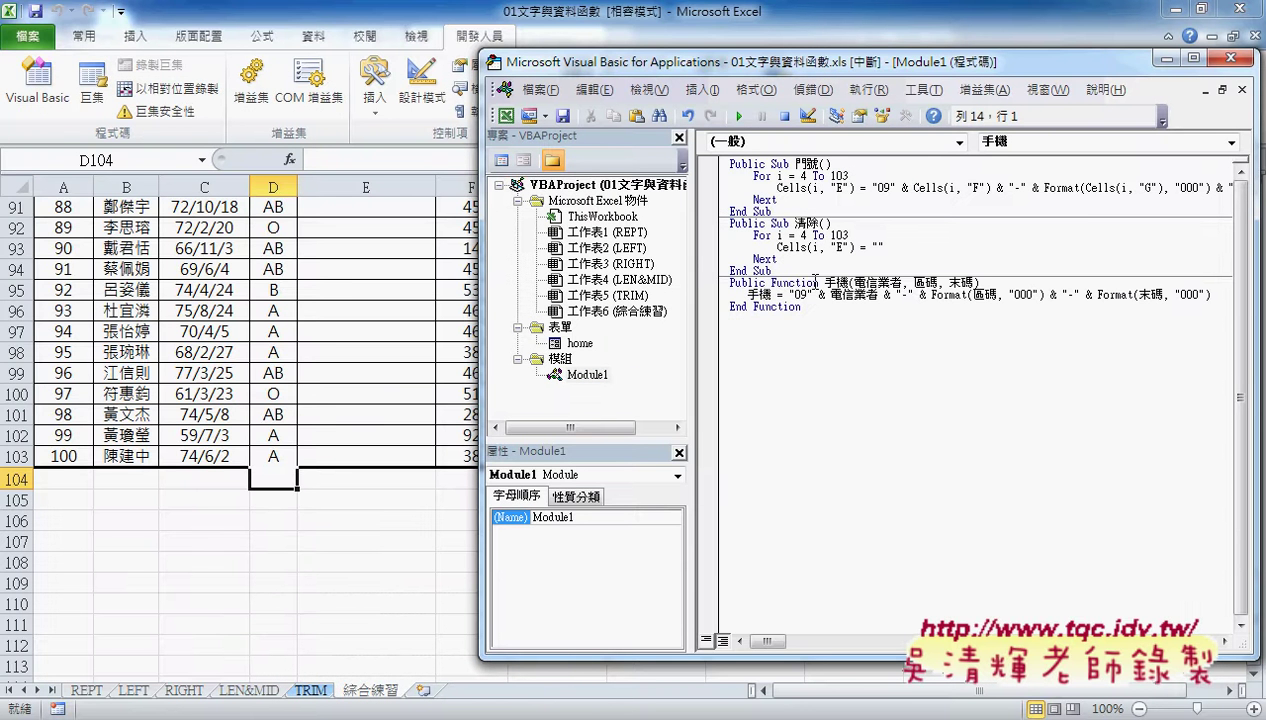
double_click(578, 343)
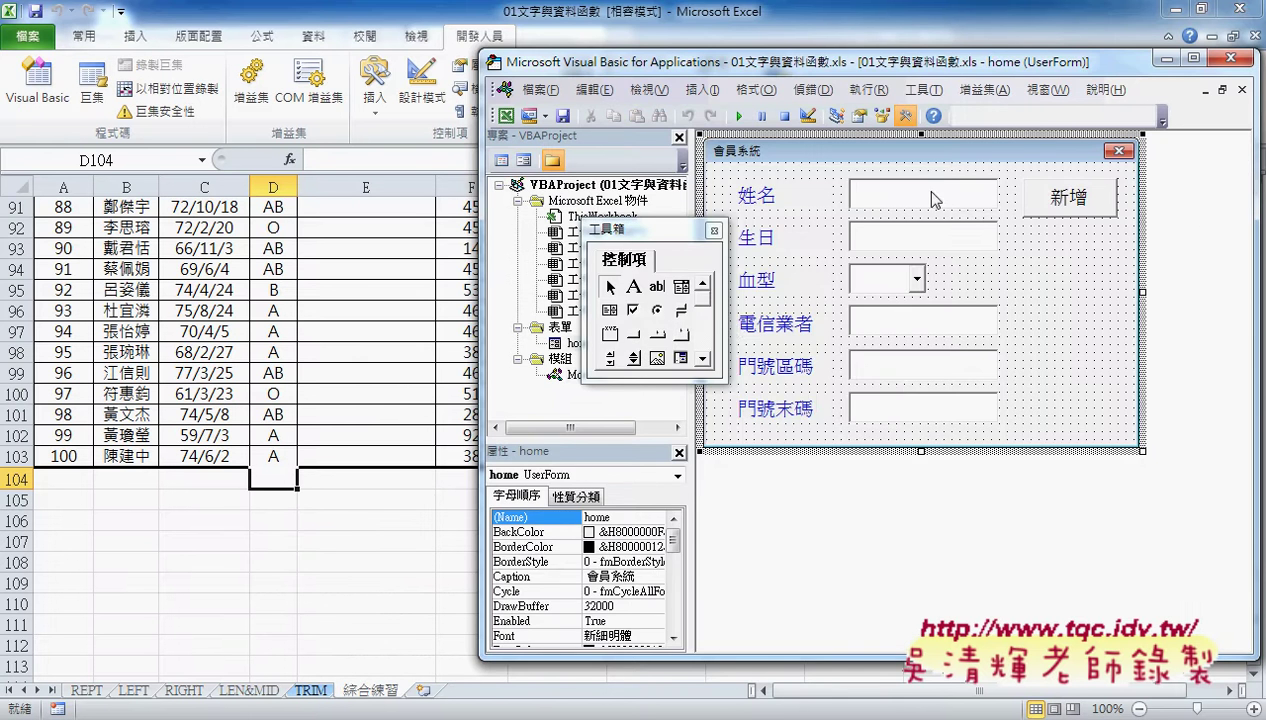
click(735, 116)
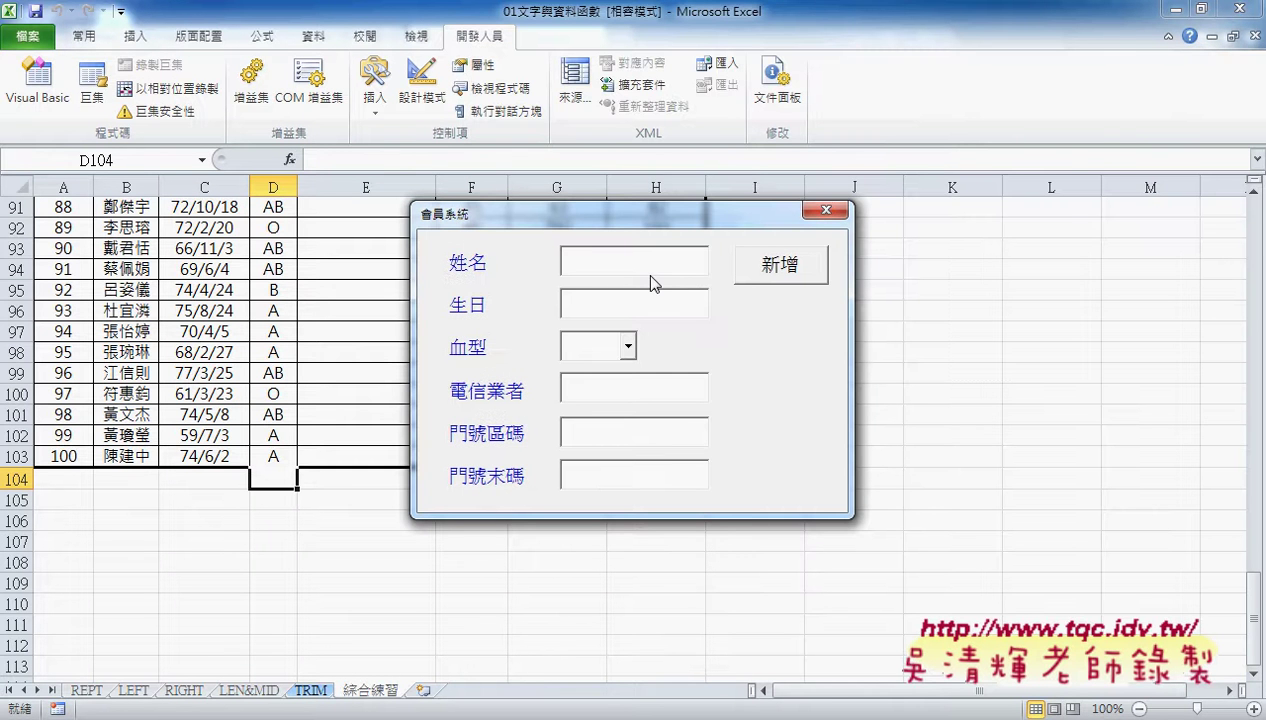
Fill the form with AAA, 85/1/1, blood type A, 11, 11, 22 and click 新增
text(AAA)
key(Tab)
click(628, 346)
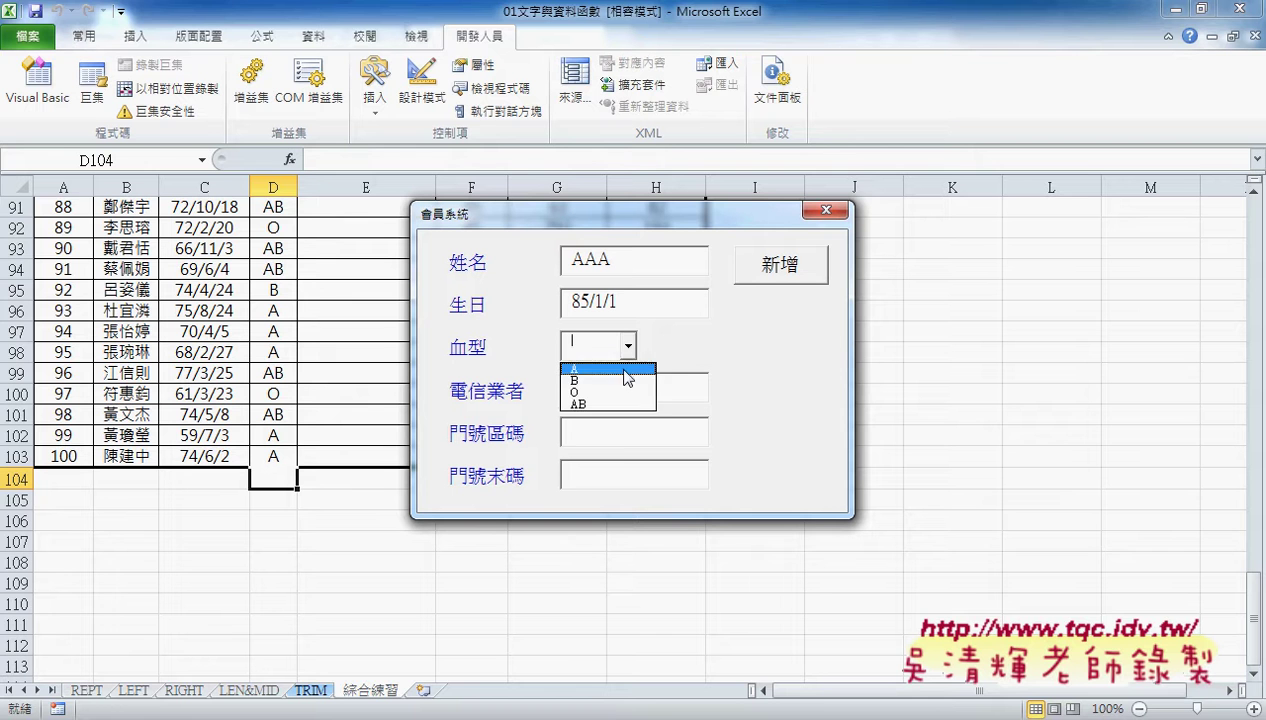
click(622, 367)
text(11)
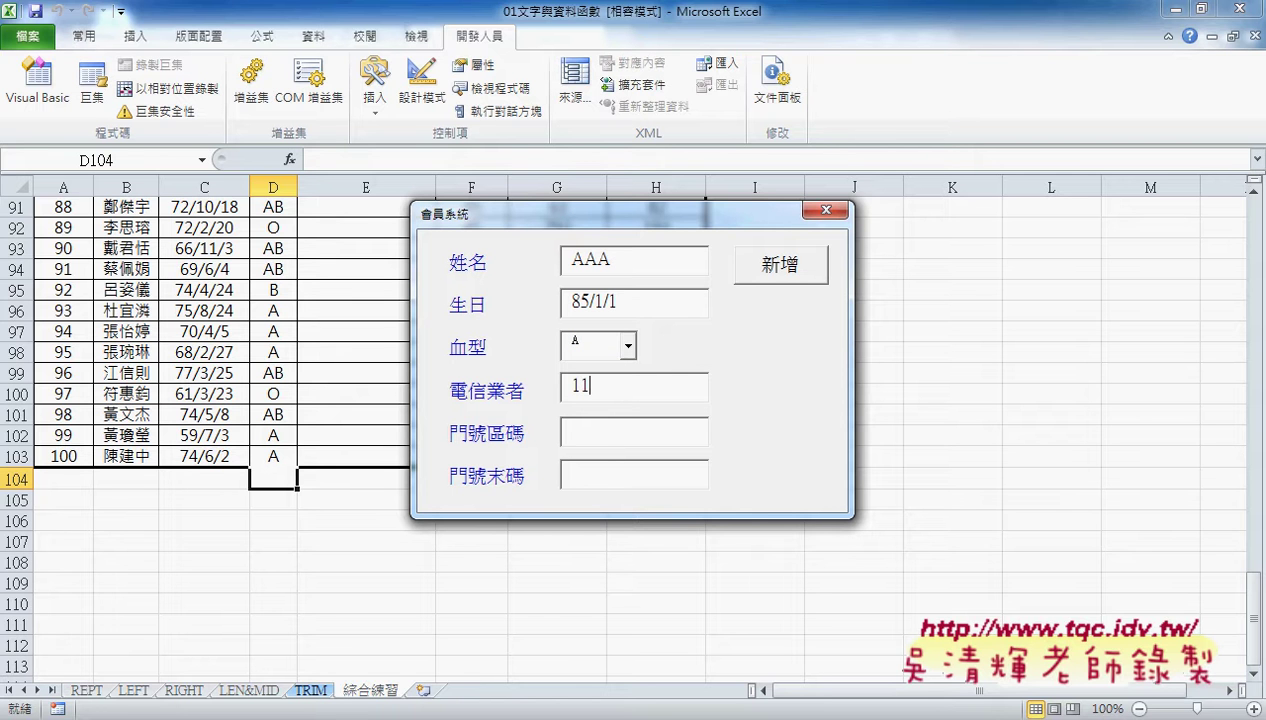
click(607, 437)
text(11)
text(22)
drag(716, 218, 887, 104)
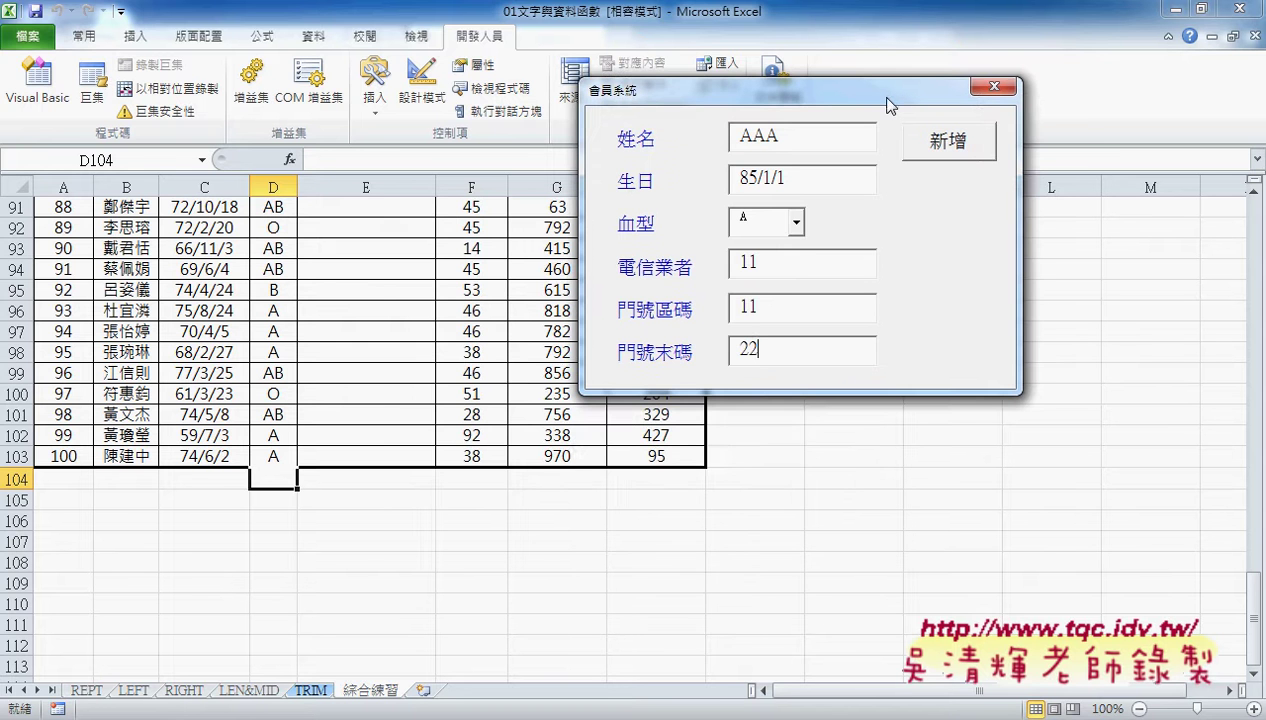
click(945, 141)
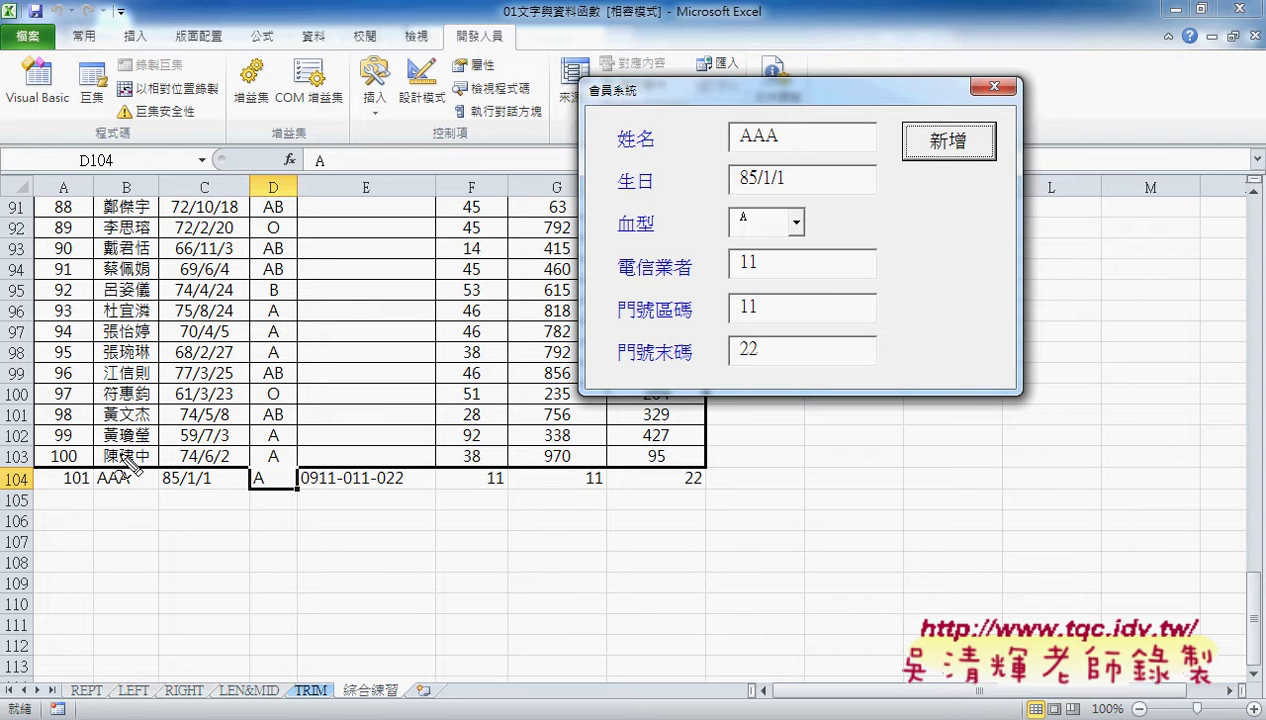
drag(72, 494, 80, 468)
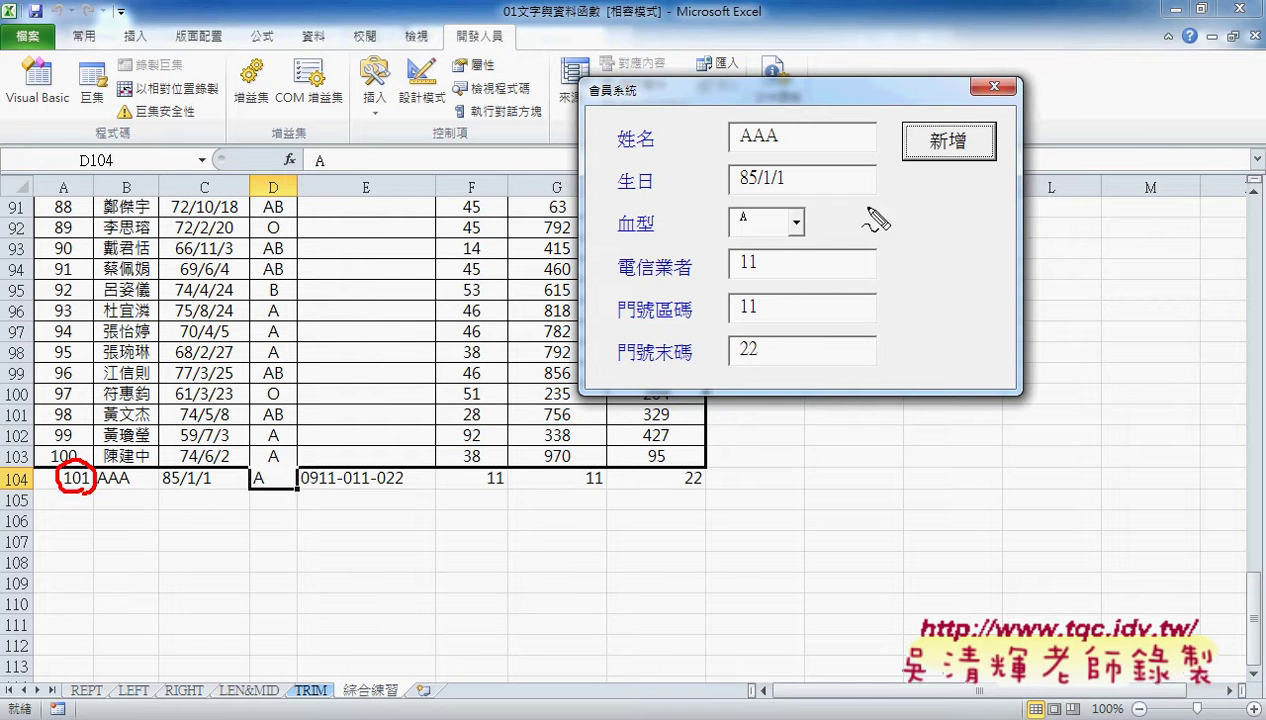
mouse_move(800, 392)
mouse_down()
mouse_move(925, 95)
mouse_move(1000, 330)
mouse_move(900, 395)
mouse_move(785, 395)
mouse_up()
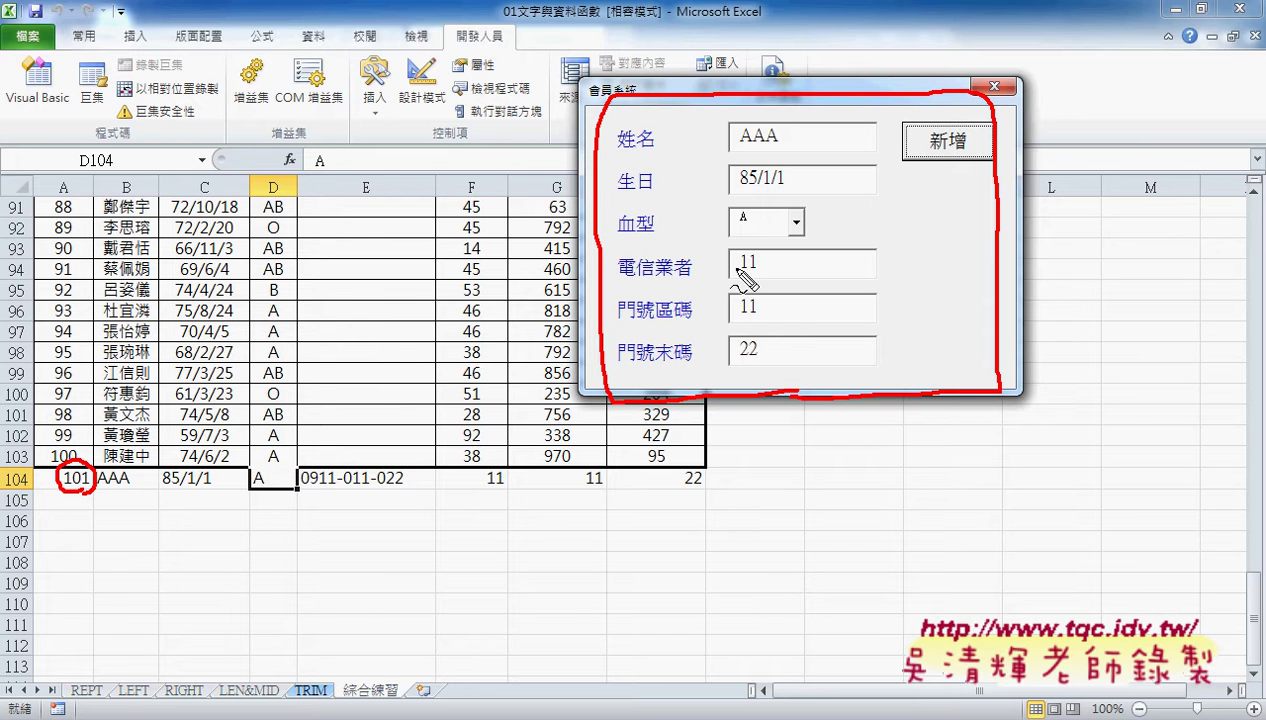
mouse_move(403, 492)
mouse_down()
mouse_move(298, 492)
mouse_move(325, 466)
mouse_move(410, 485)
mouse_move(385, 490)
mouse_up()
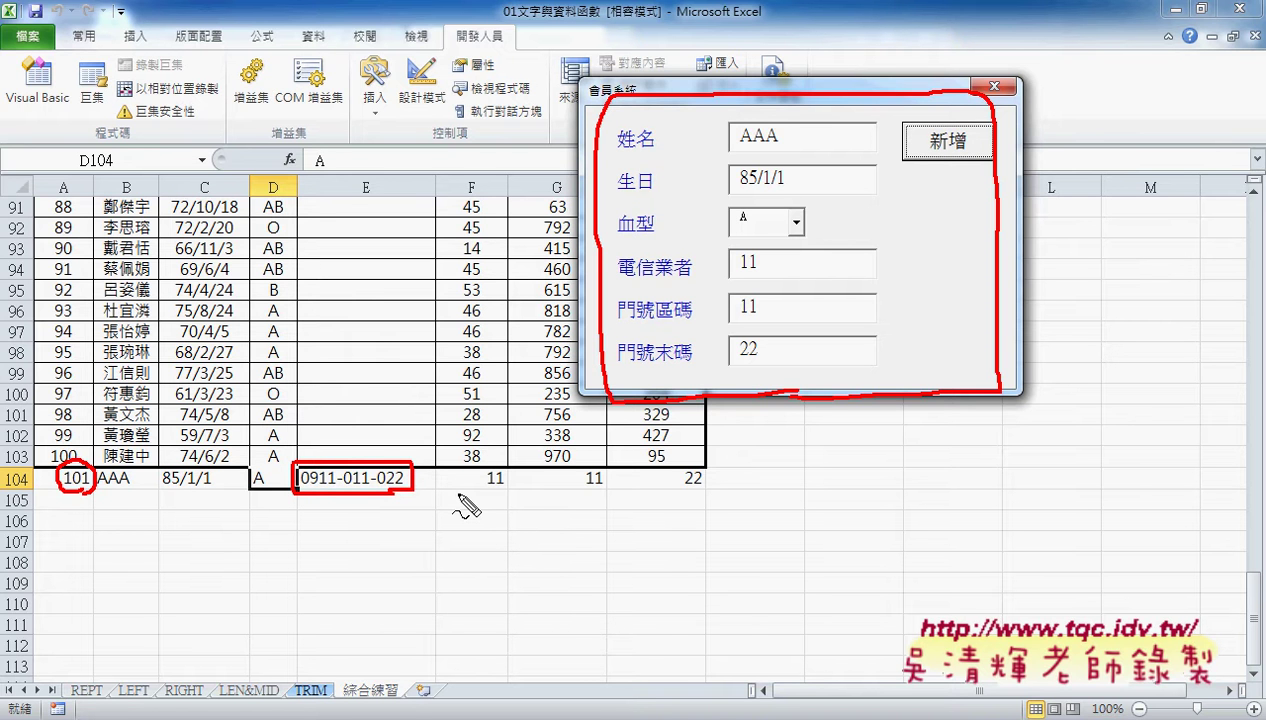
key(Escape)
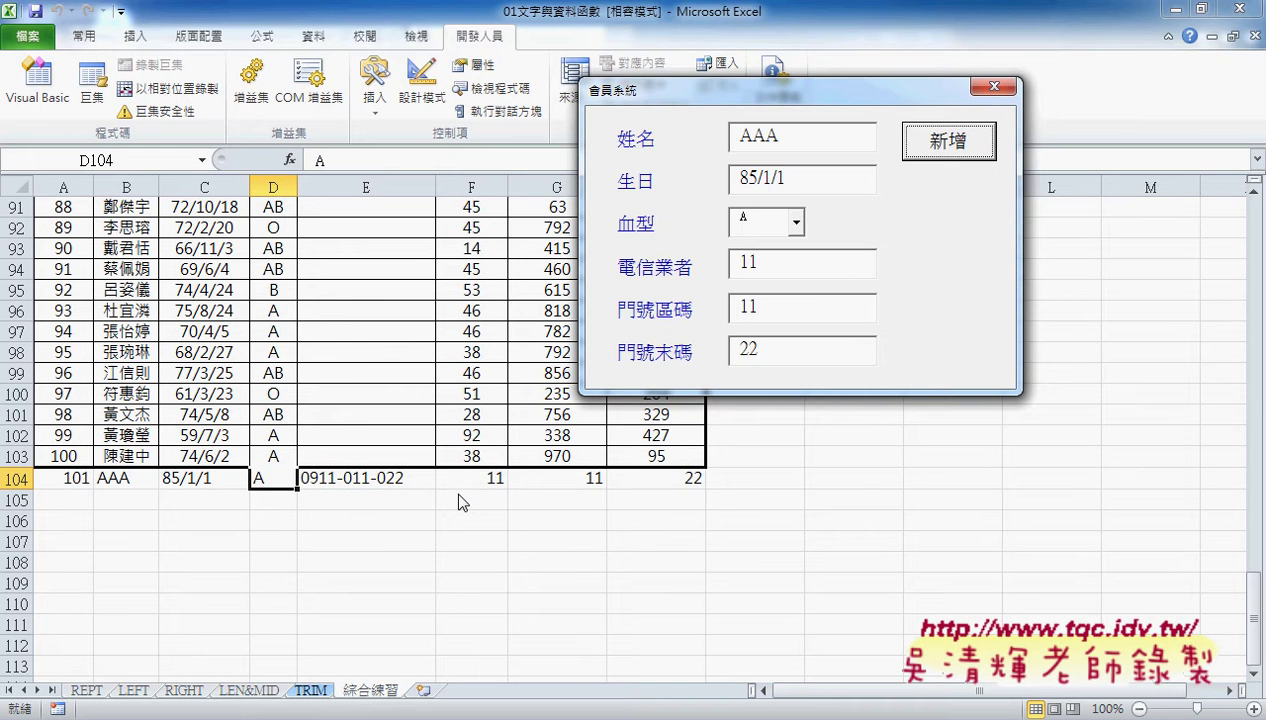
click(993, 89)
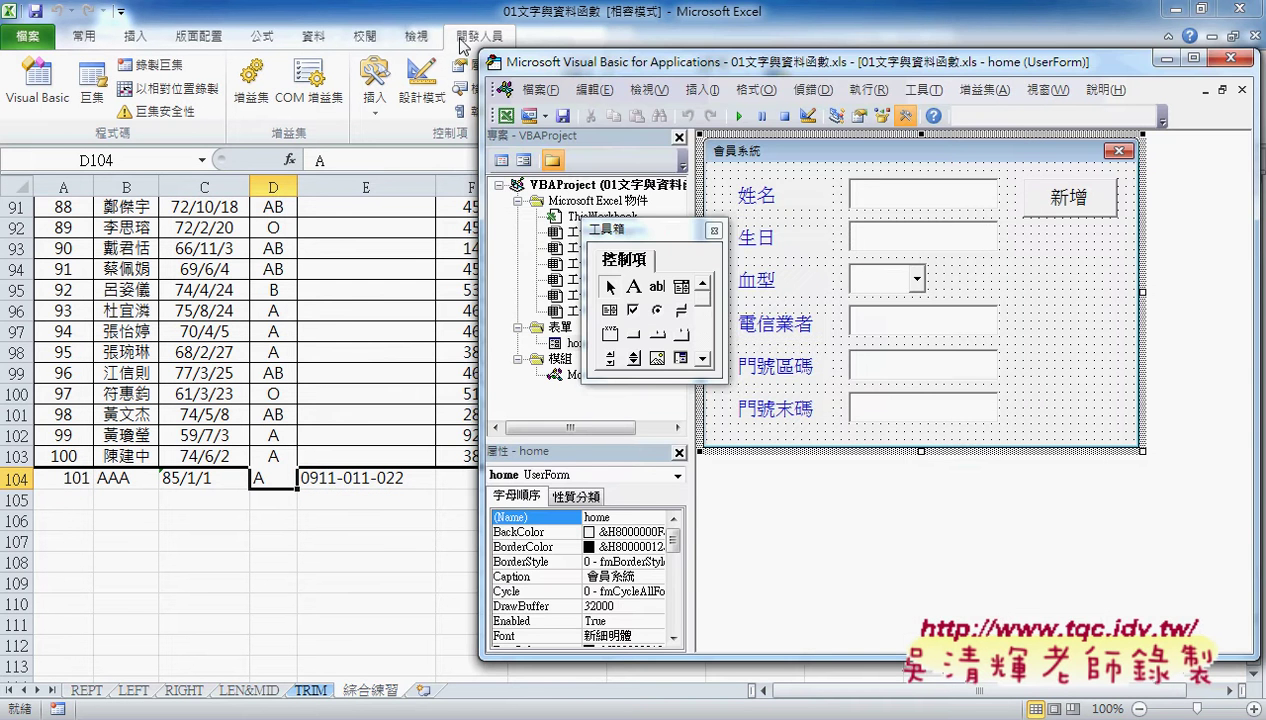
Reopen Module1 and select its entire code, including the 門號 and 清除 subs and 手機 function
double_click(570, 375)
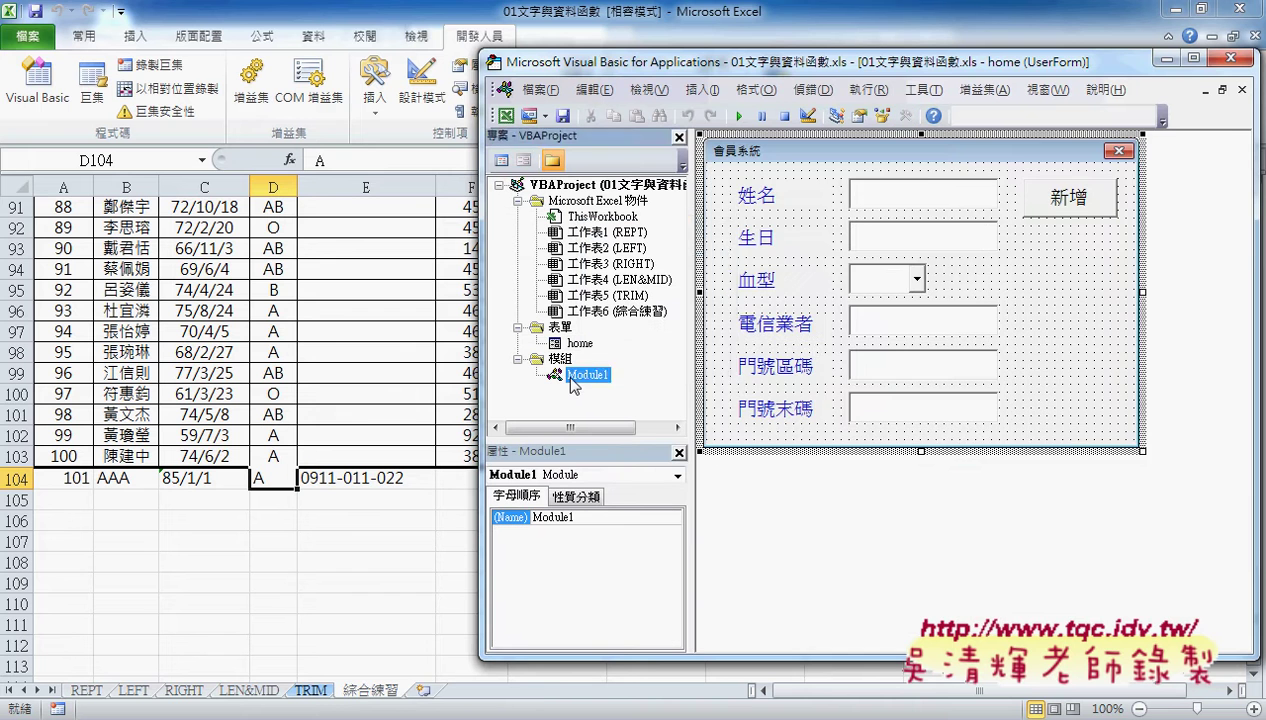
drag(815, 314, 714, 175)
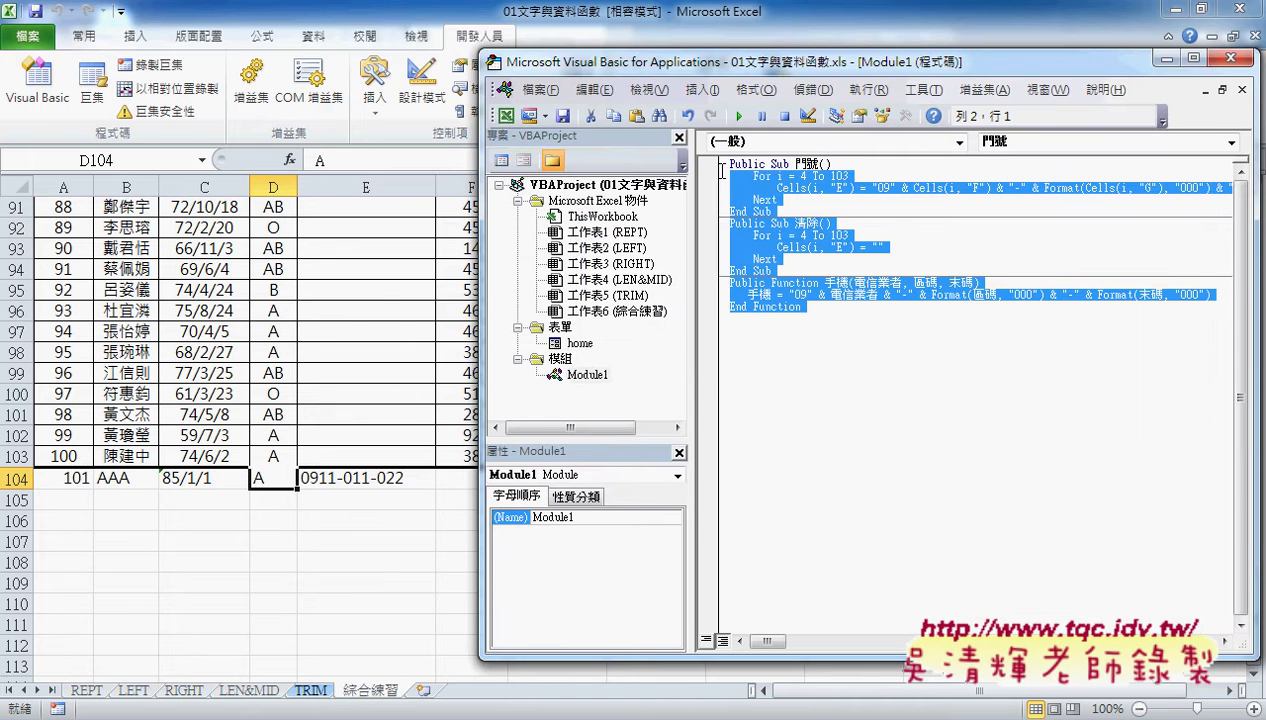